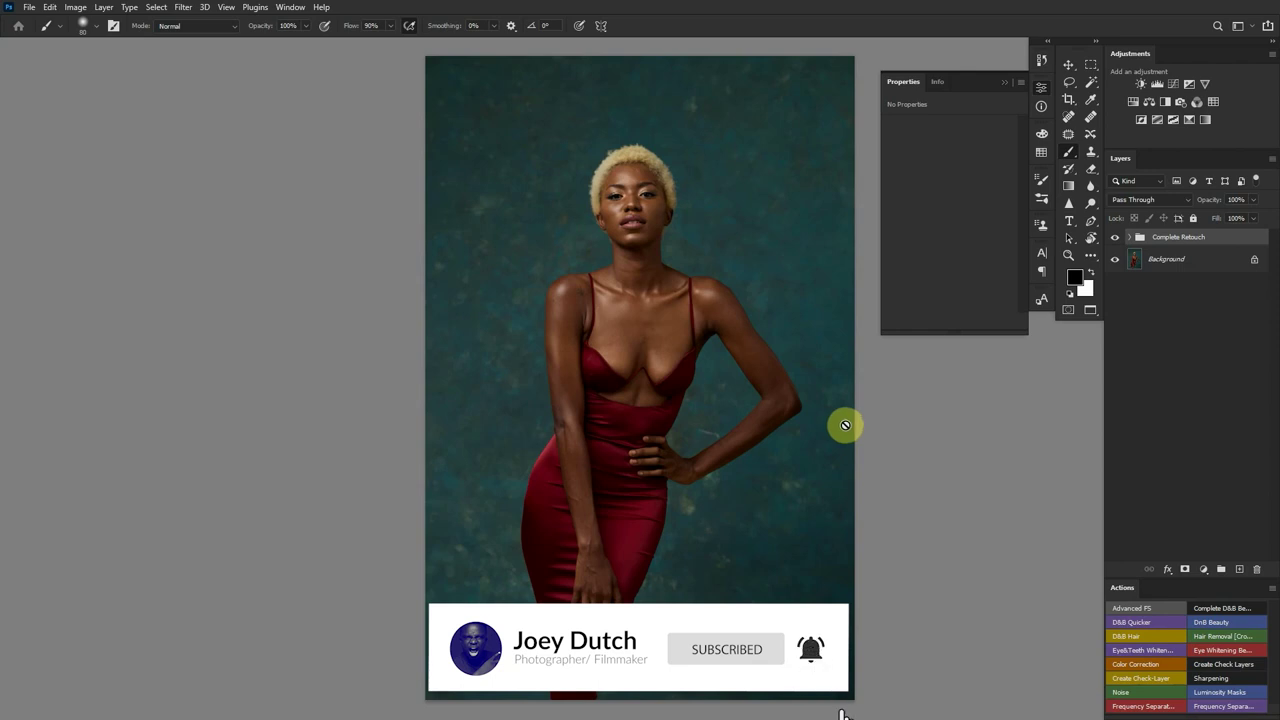
Expand the Complete Retouch group and make its Healing layer visible
left_click(1012, 85)
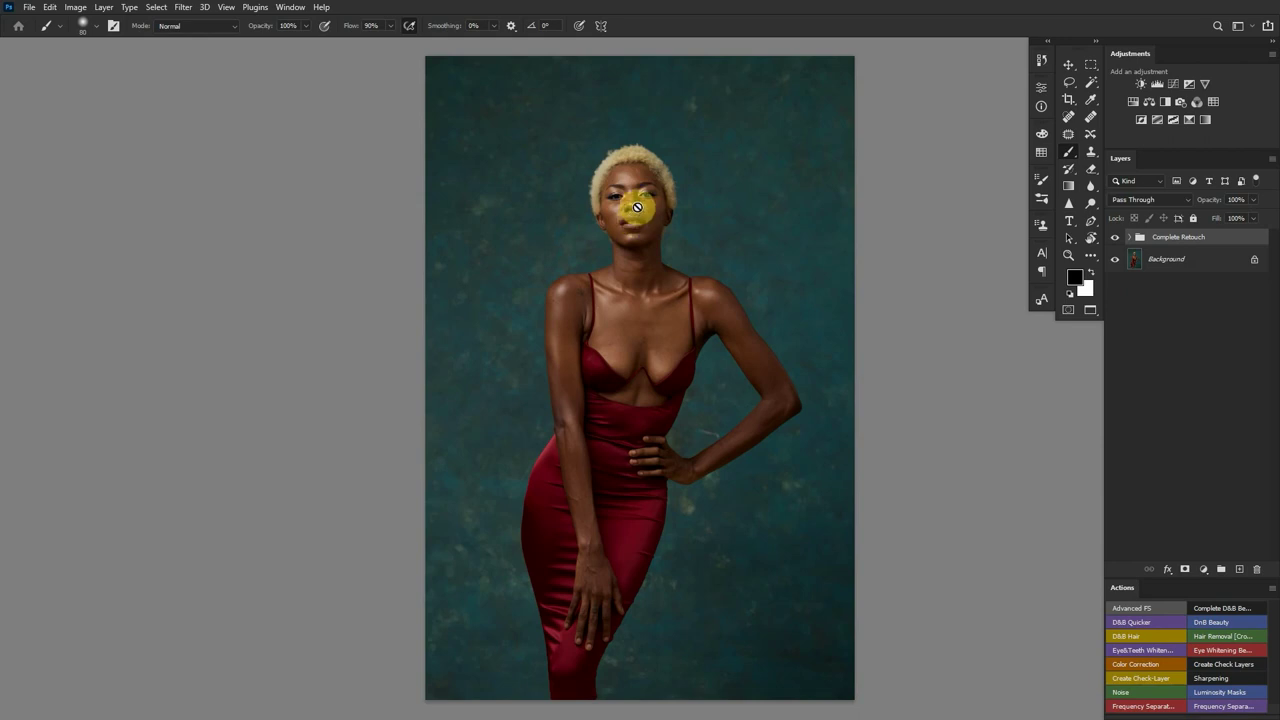
left_click(1130, 240)
left_click_drag(1274, 477, 1272, 514)
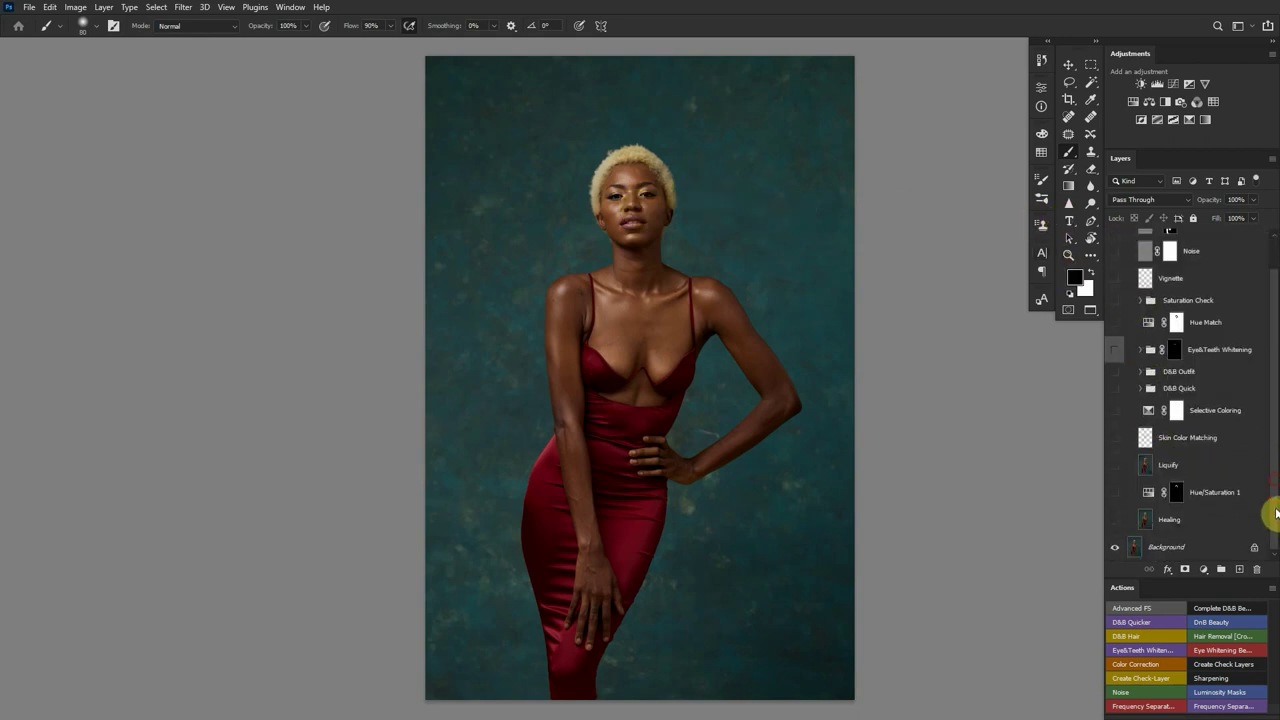
left_click(1115, 520)
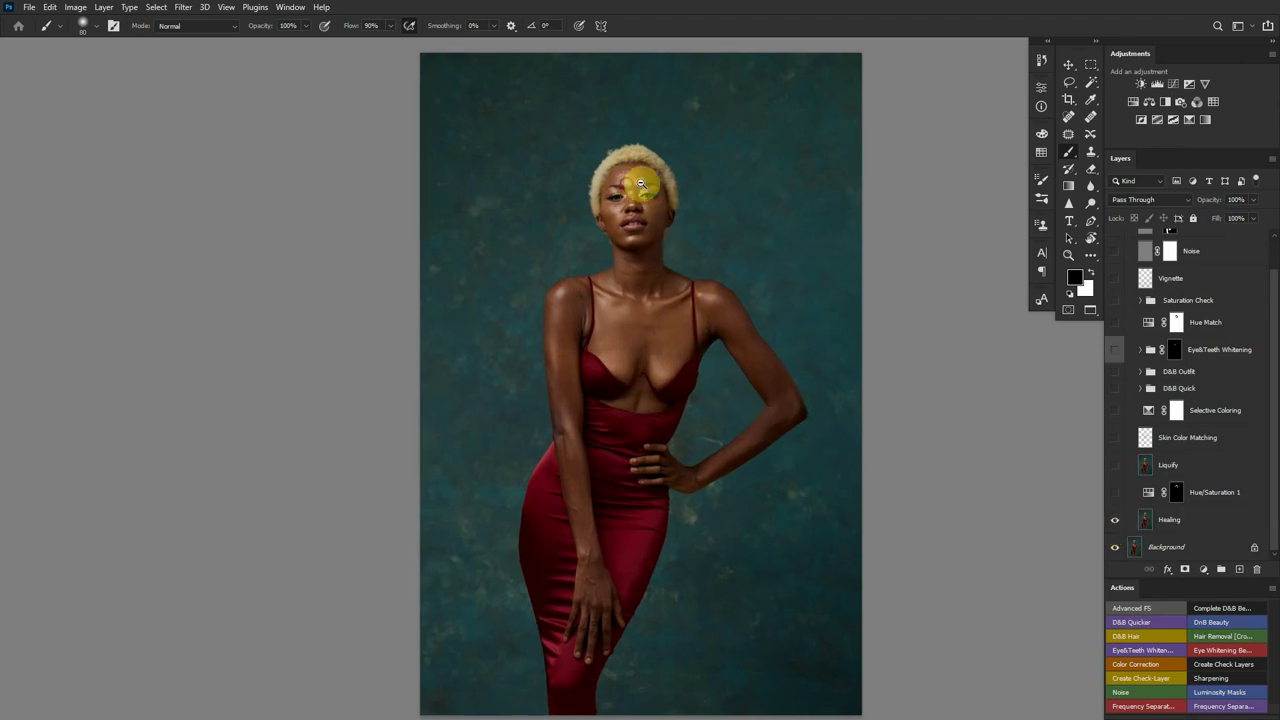
Inspect the healed skin on the face and upper body up close, comparing it with the Healing layer's visibility switched
left_click_drag(640, 183, 1029, 194)
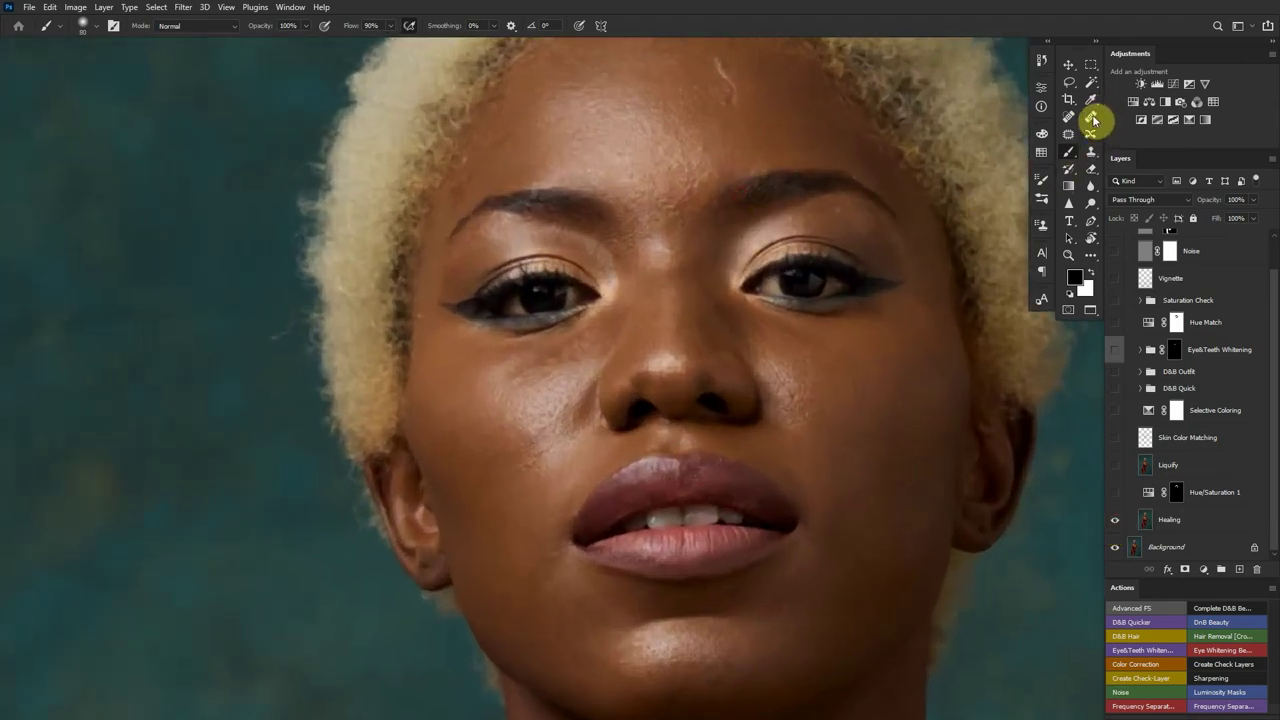
left_click(605, 272, "alt")
left_click_drag(609, 309, 683, 326)
mouse_move(800, 414)
left_mouse_down()
mouse_move(704, 491)
mouse_move(709, 443)
left_mouse_up()
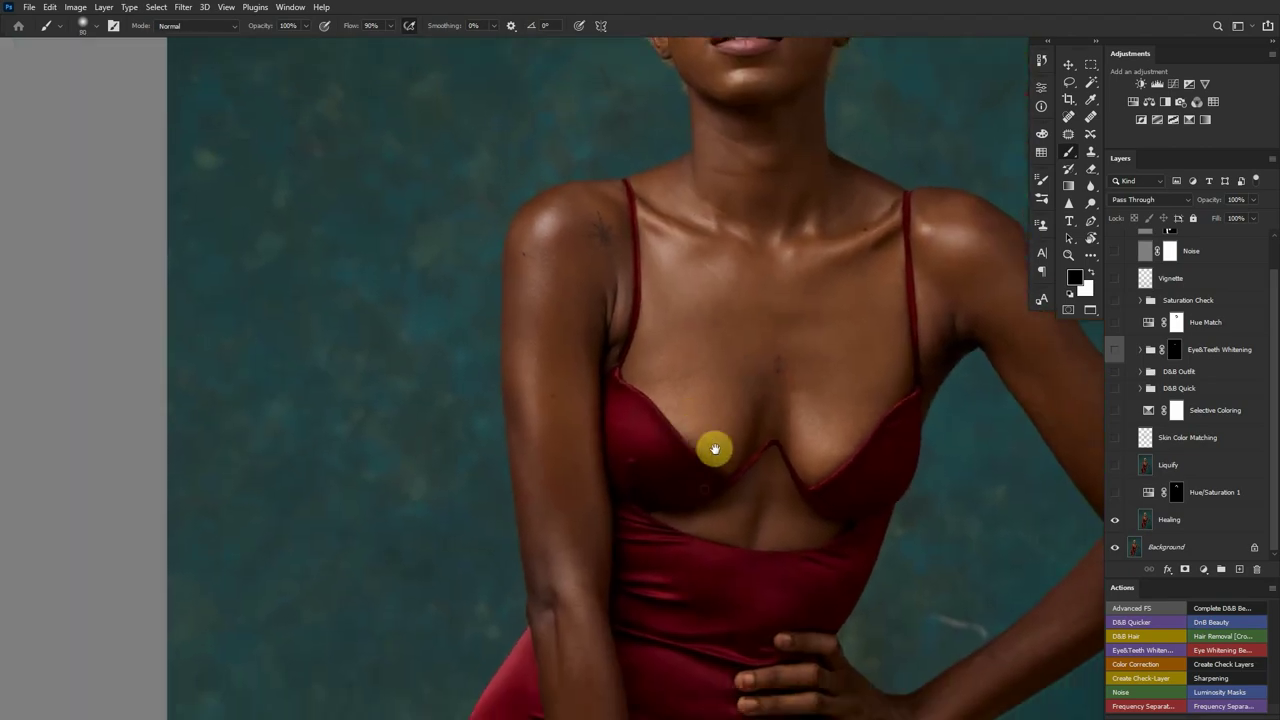
left_click(1116, 528)
left_click_drag(914, 491, 724, 445)
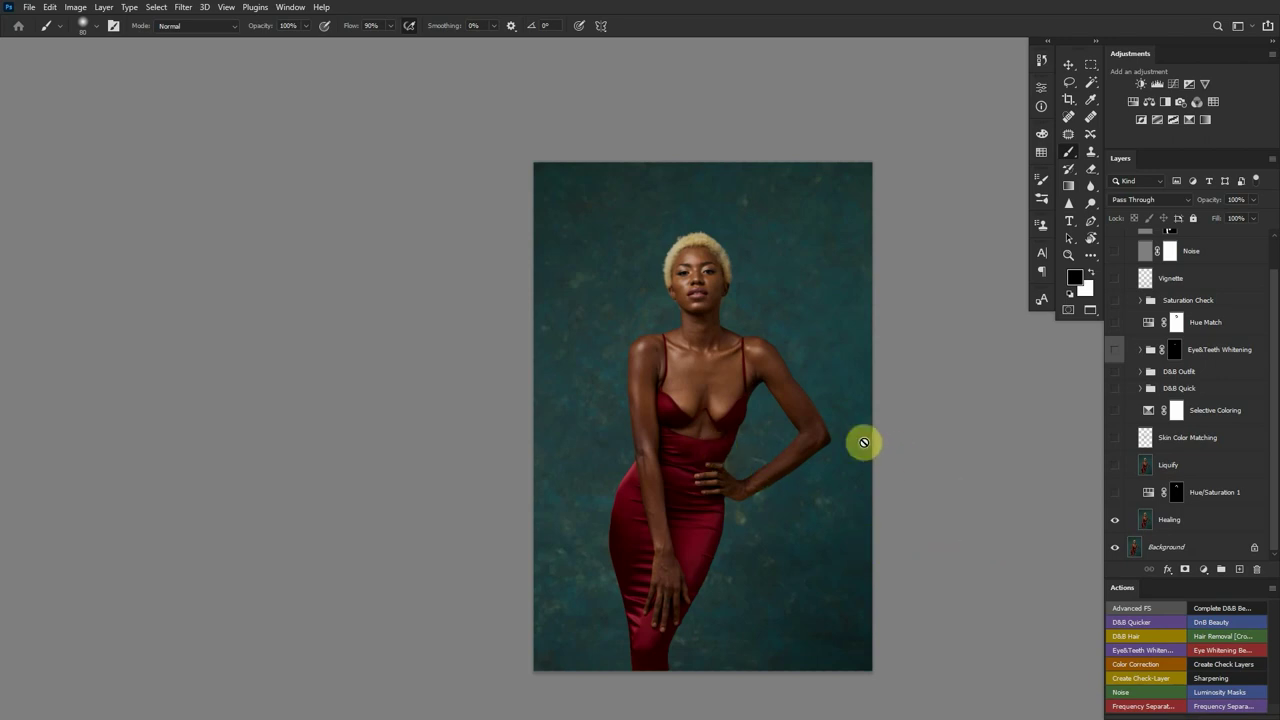
Make the Hue/Saturation 1 layer above Healing visible and review its Yellows adjustment on the hair
left_click_drag(755, 226, 815, 236)
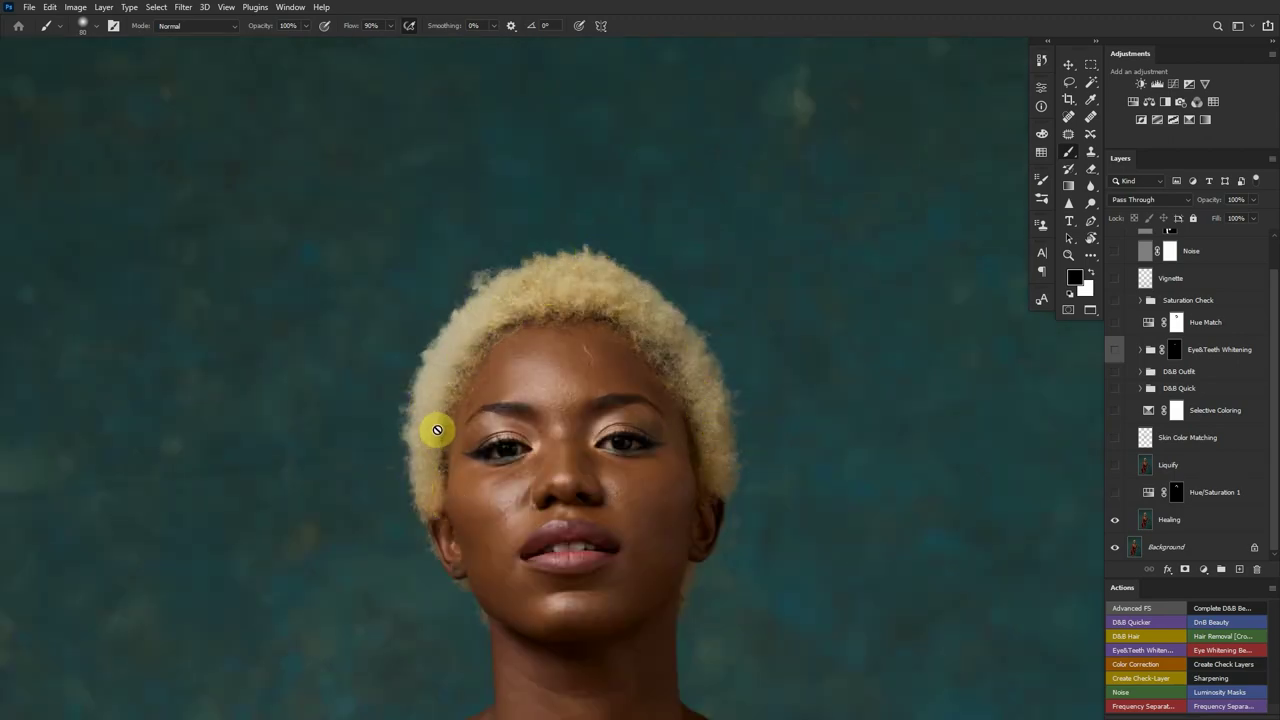
left_click(1149, 494)
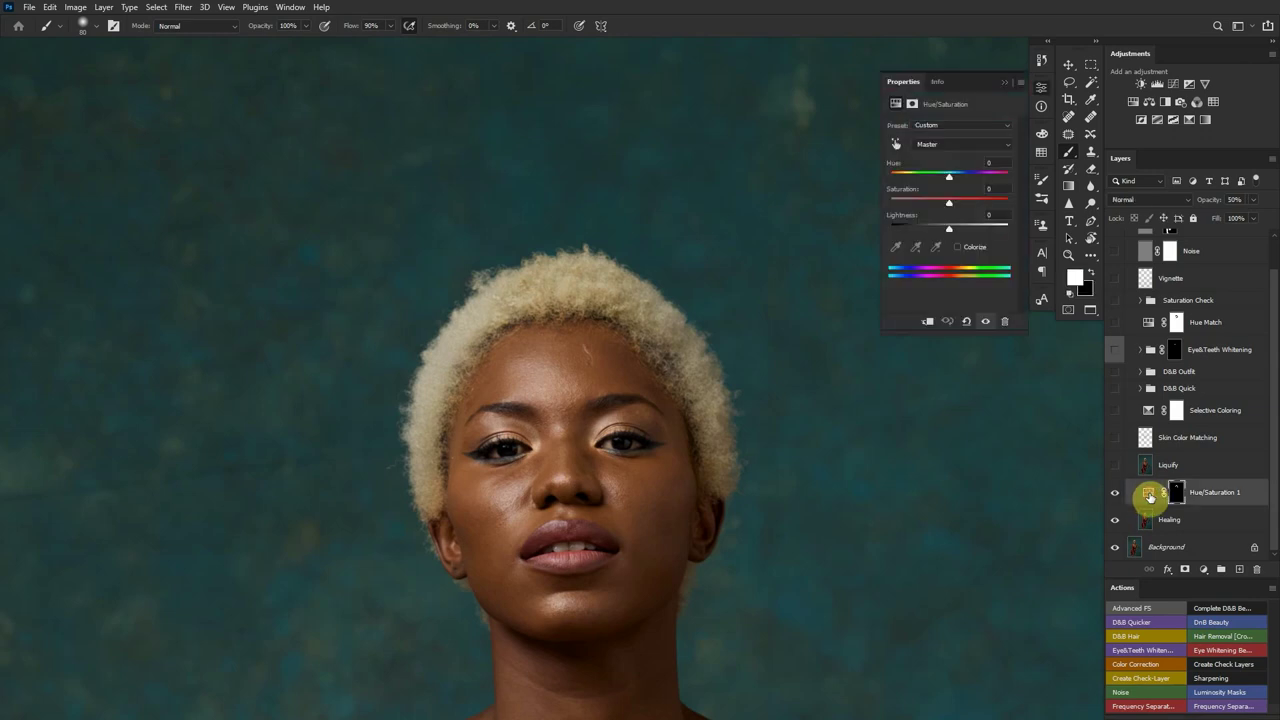
left_click(931, 144)
left_click(940, 166)
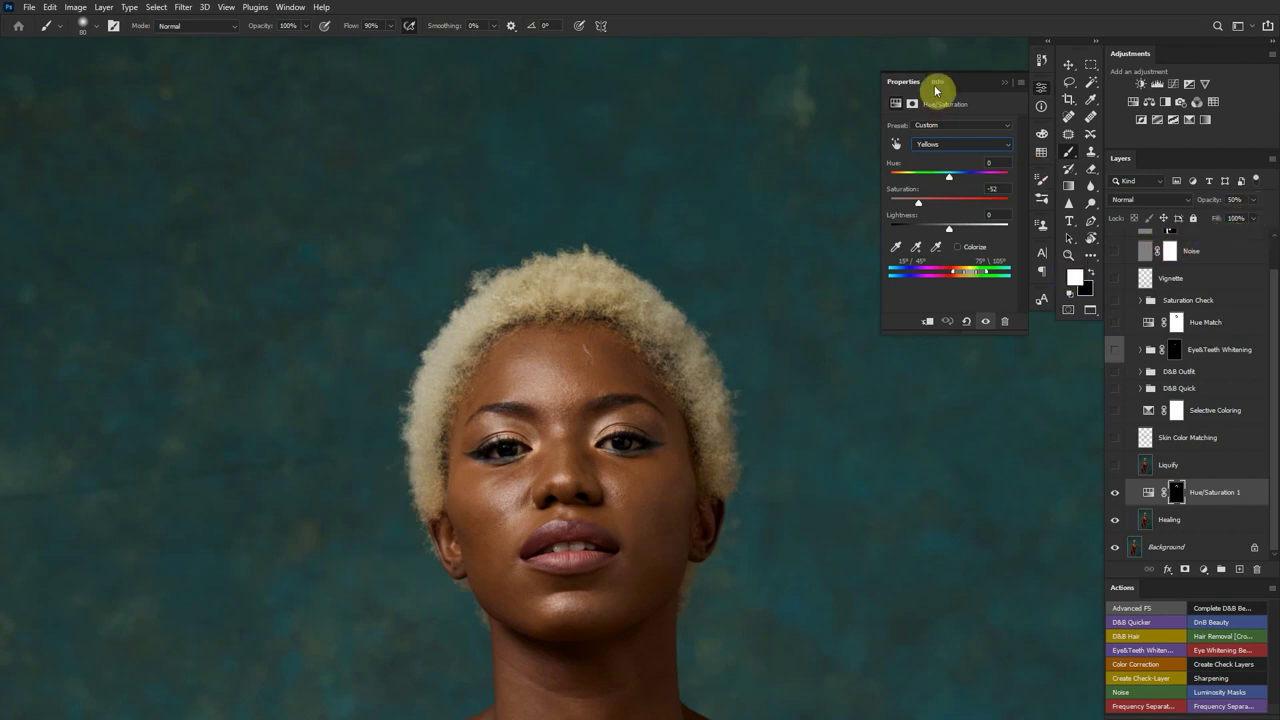
left_click(1005, 83)
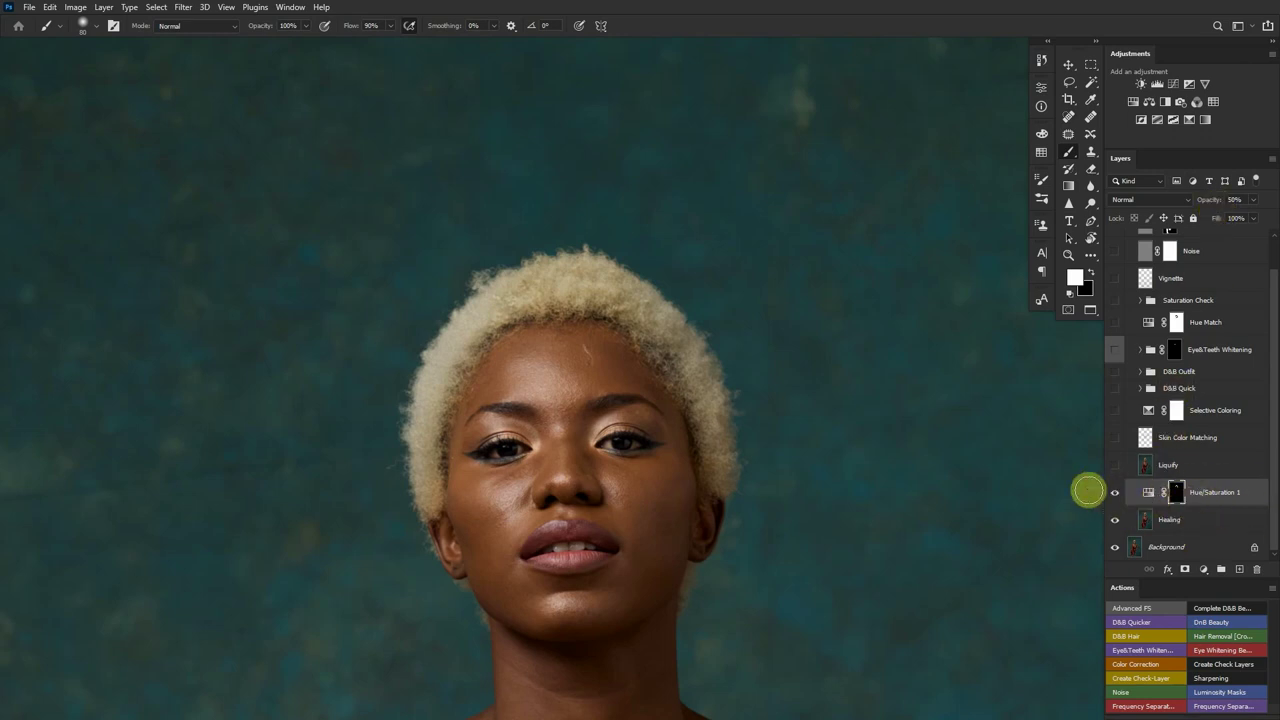
Make the Liquify layer visible and check the full figure's shape
left_click_drag(733, 527, 690, 425)
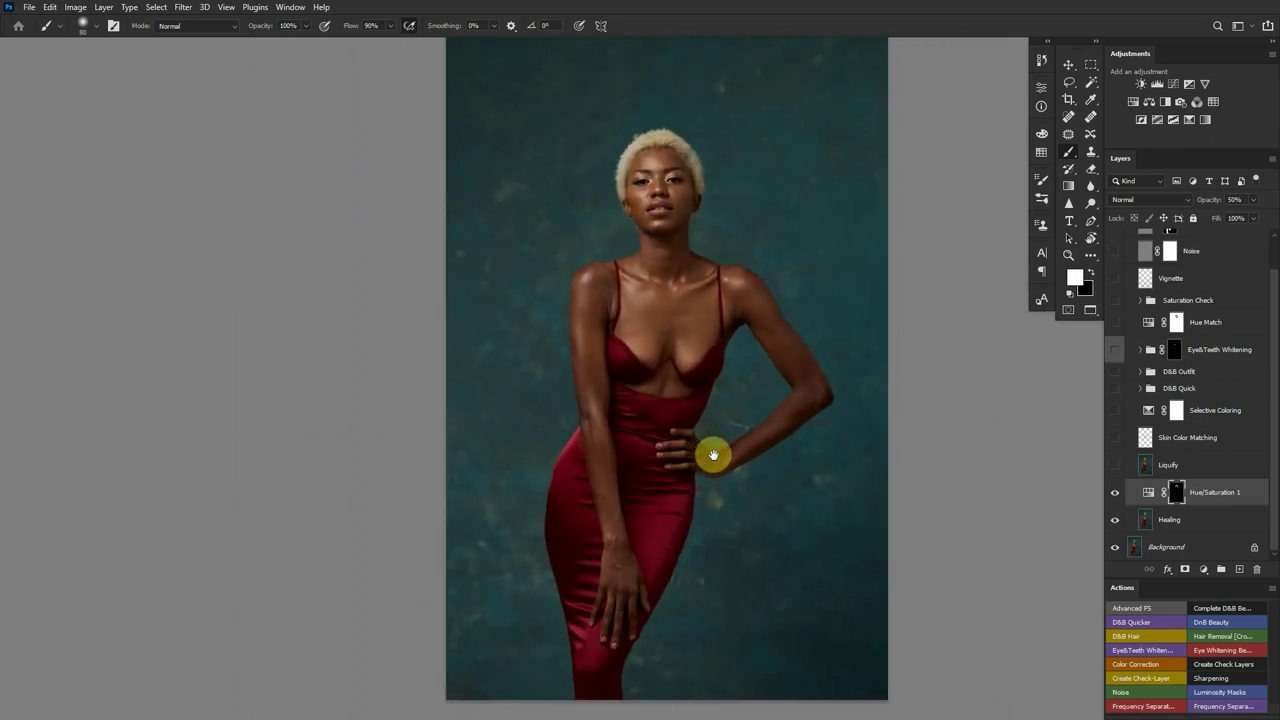
left_click(1115, 466)
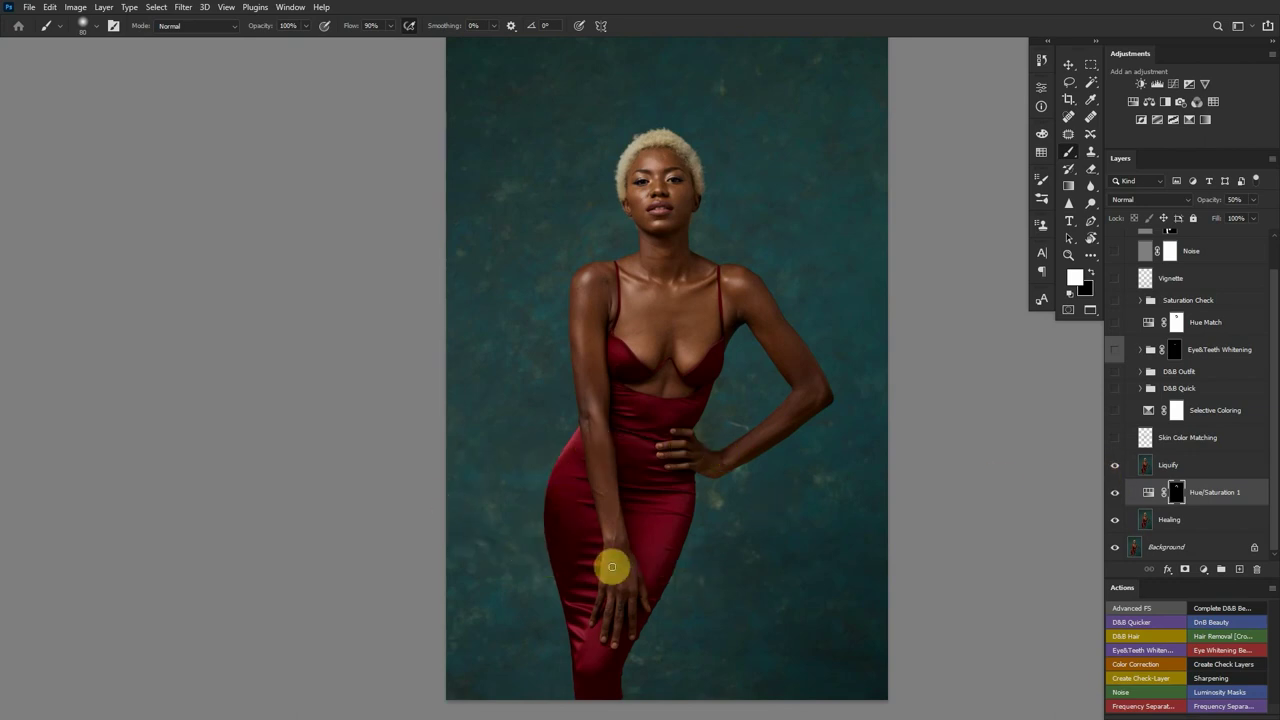
scroll(663, 463, "down", 1)
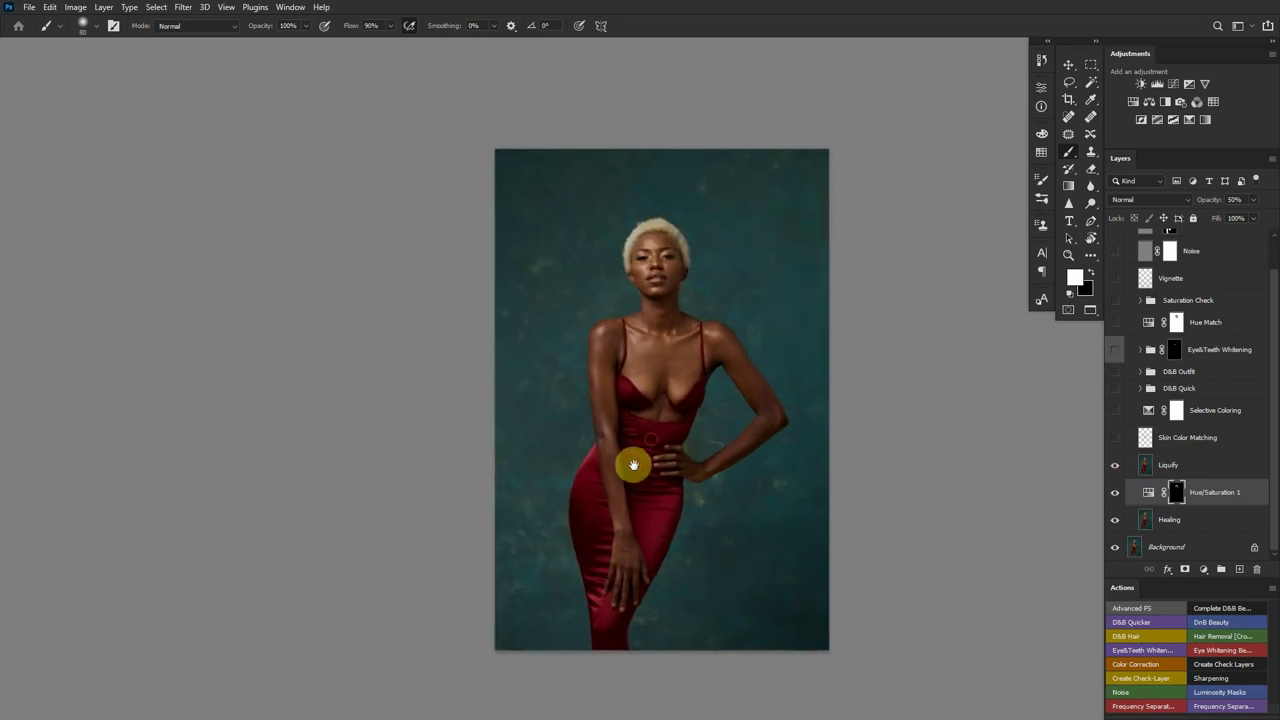
scroll(622, 451, "up", 1)
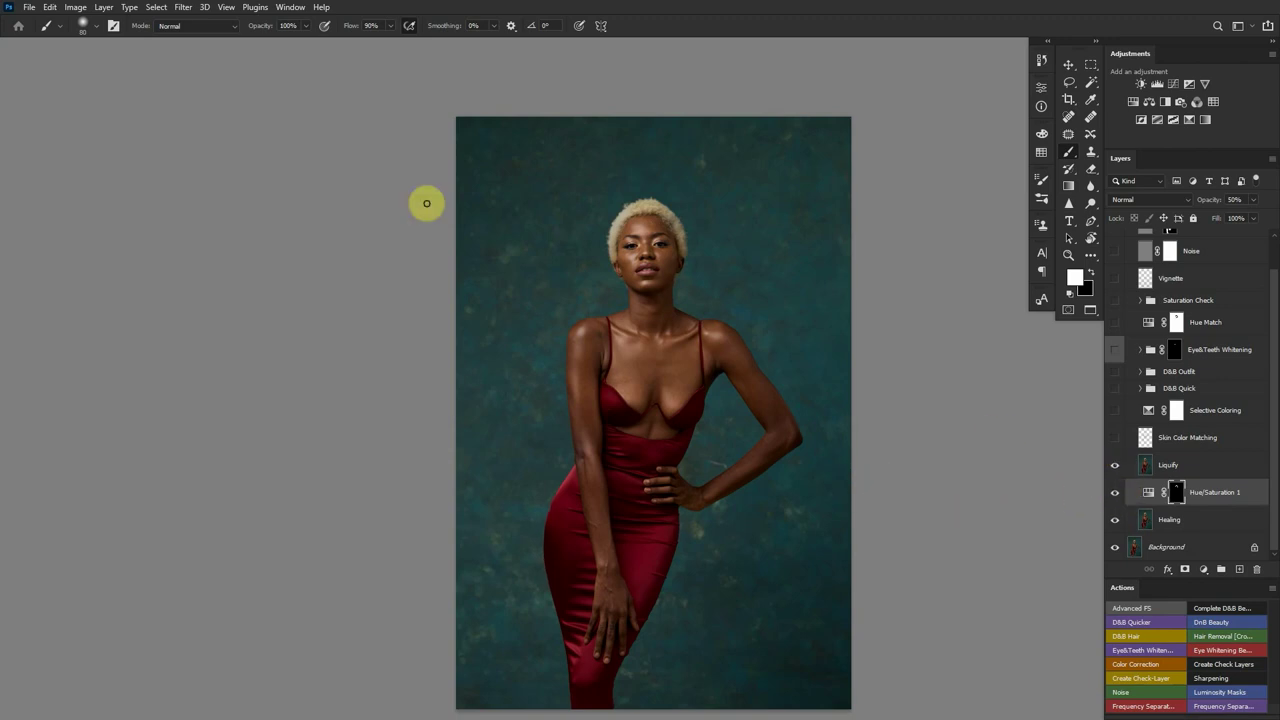
Open the Liquify filter on the Liquify layer to review its brush settings, and close it without reshaping anything
left_click(1197, 466)
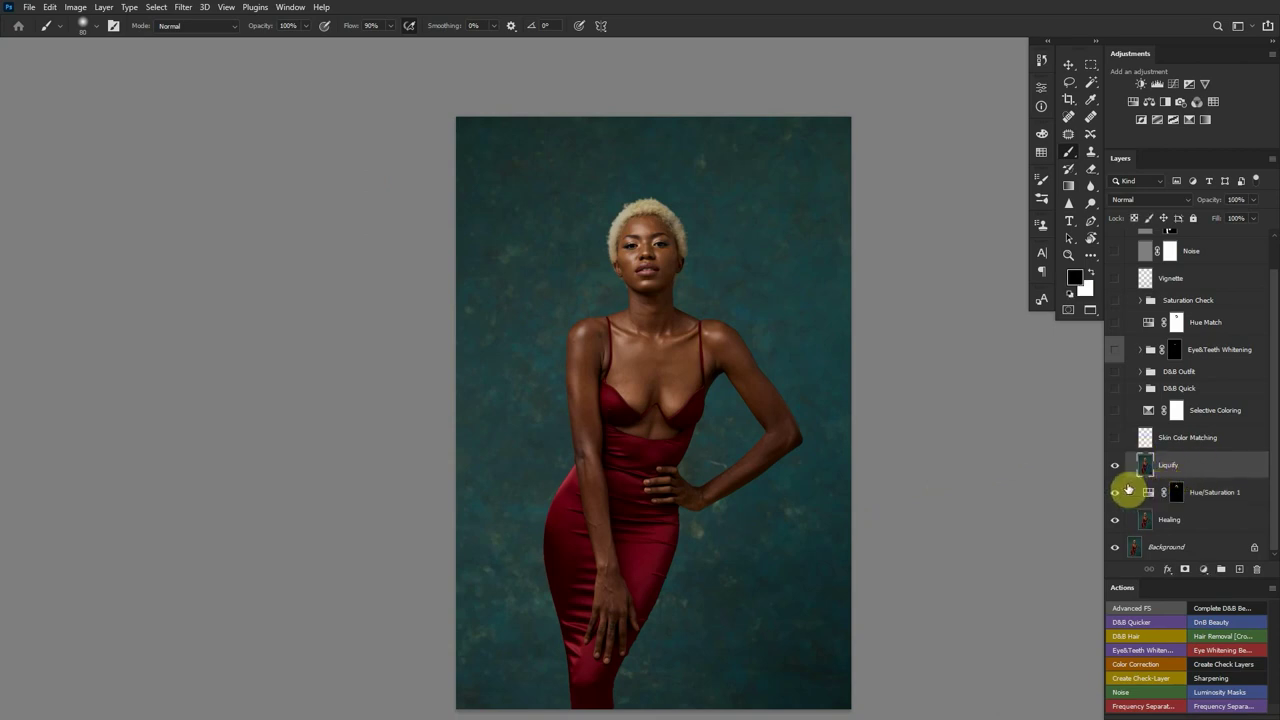
left_click(193, 8)
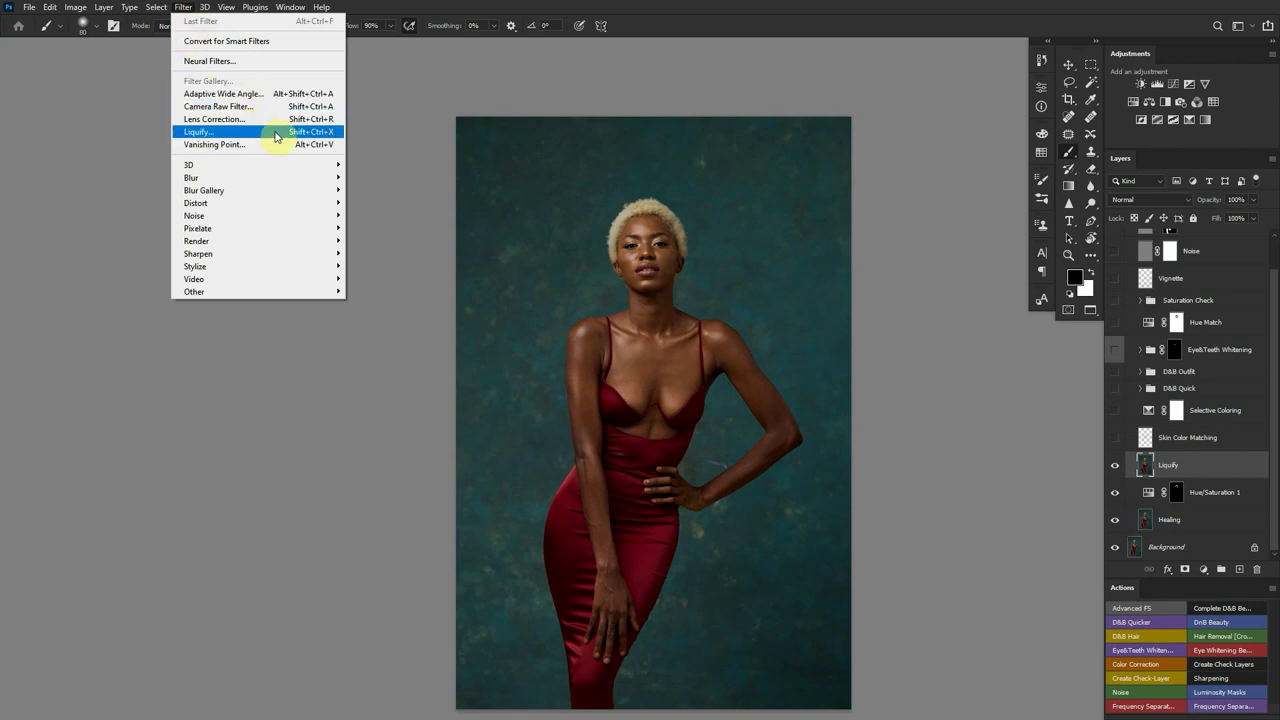
left_click(207, 133)
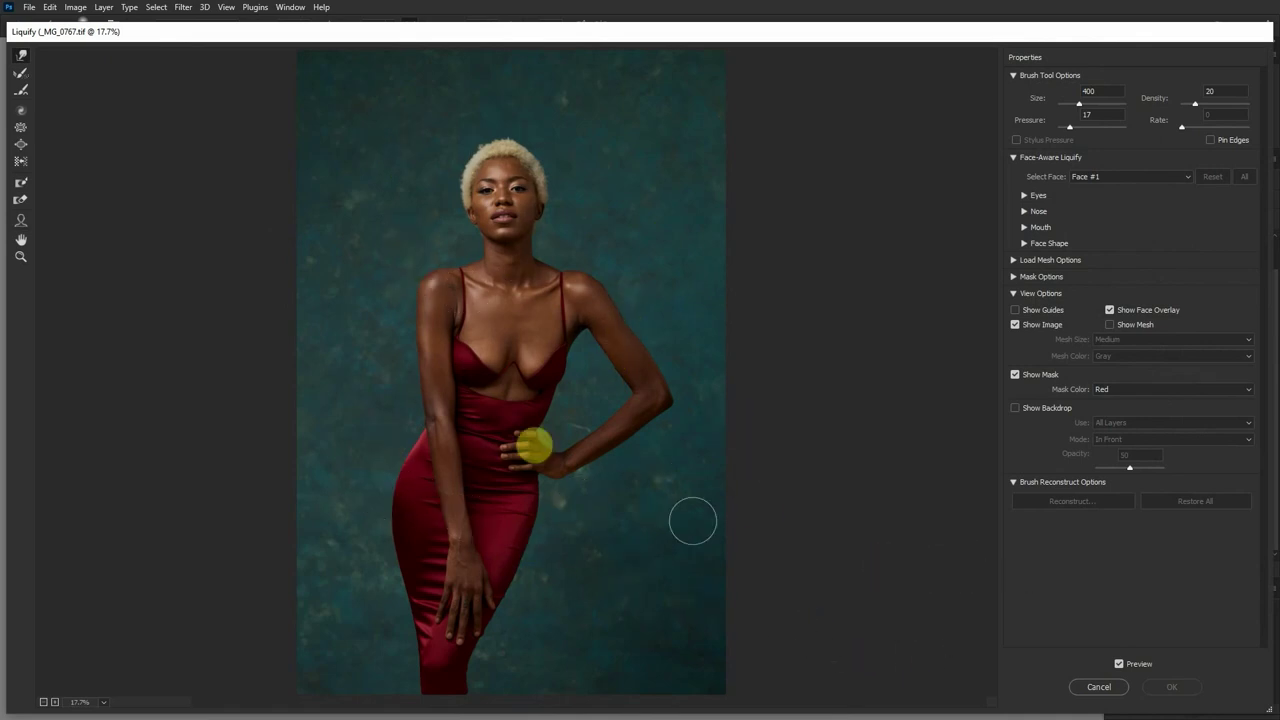
left_click(1166, 687)
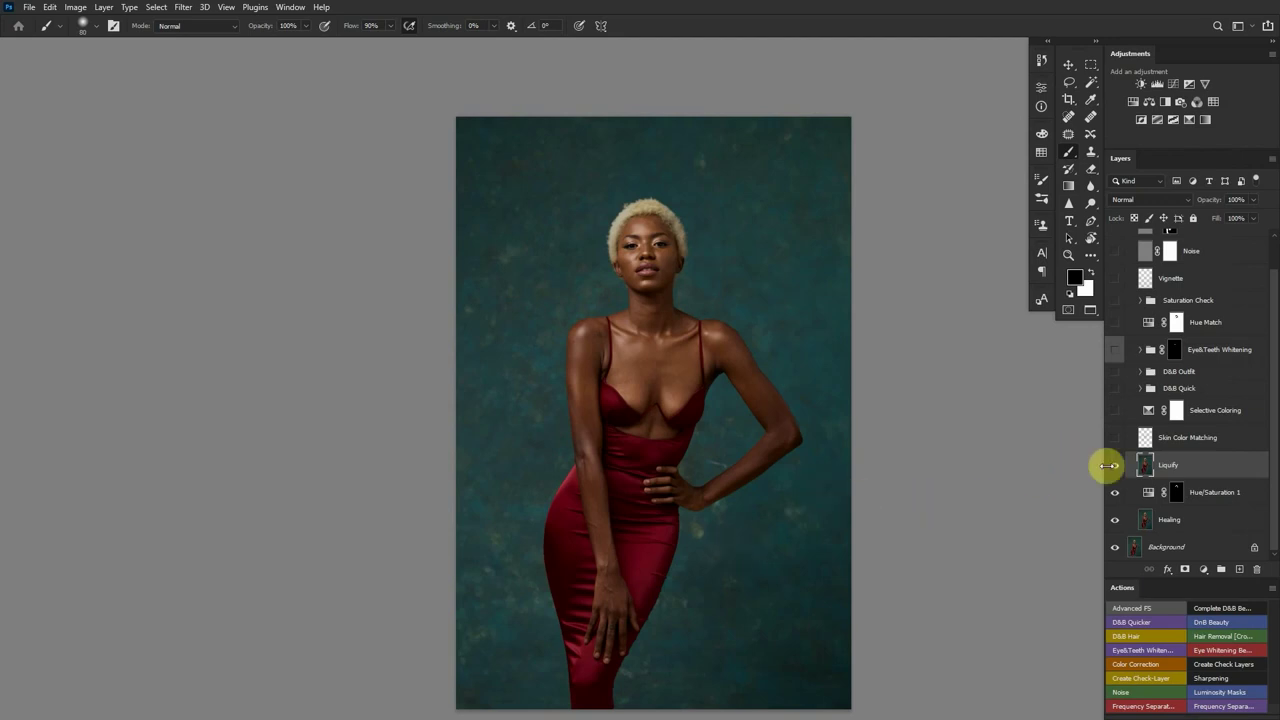
Select the Skin Color Matching layer, make it visible and check the skin tones on the face and shoulders
left_click(1175, 444)
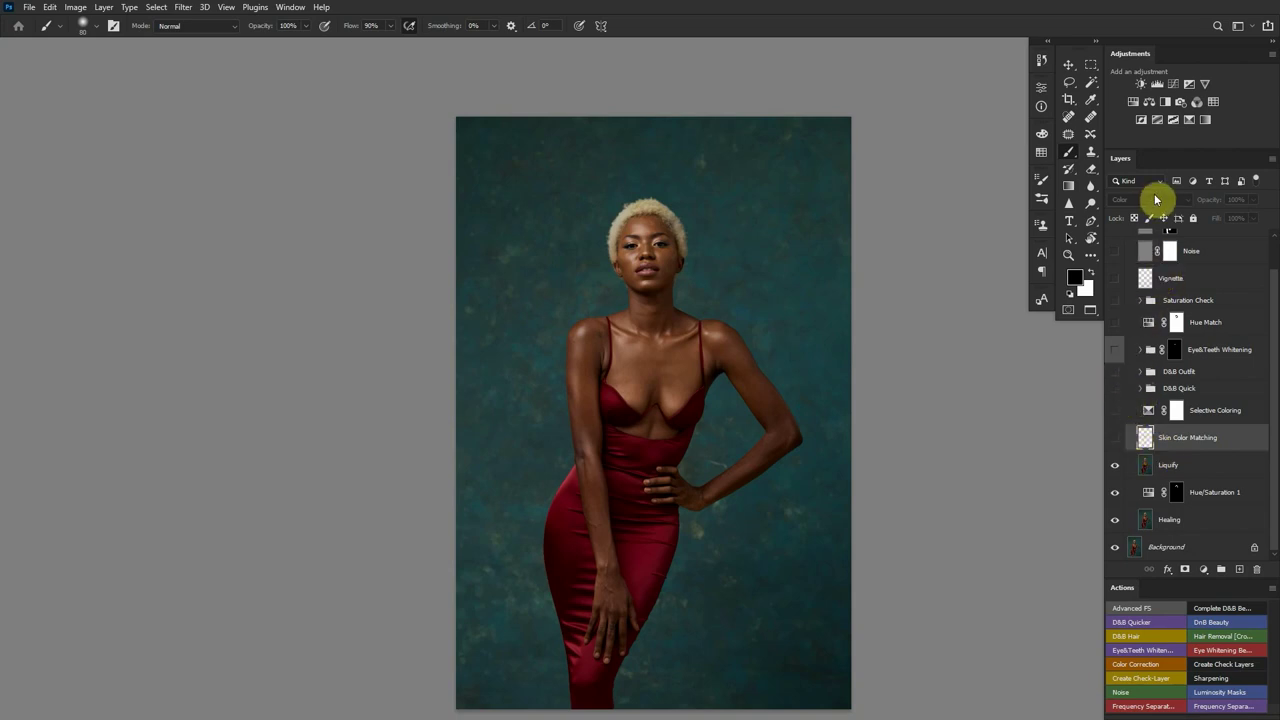
left_click(1115, 438)
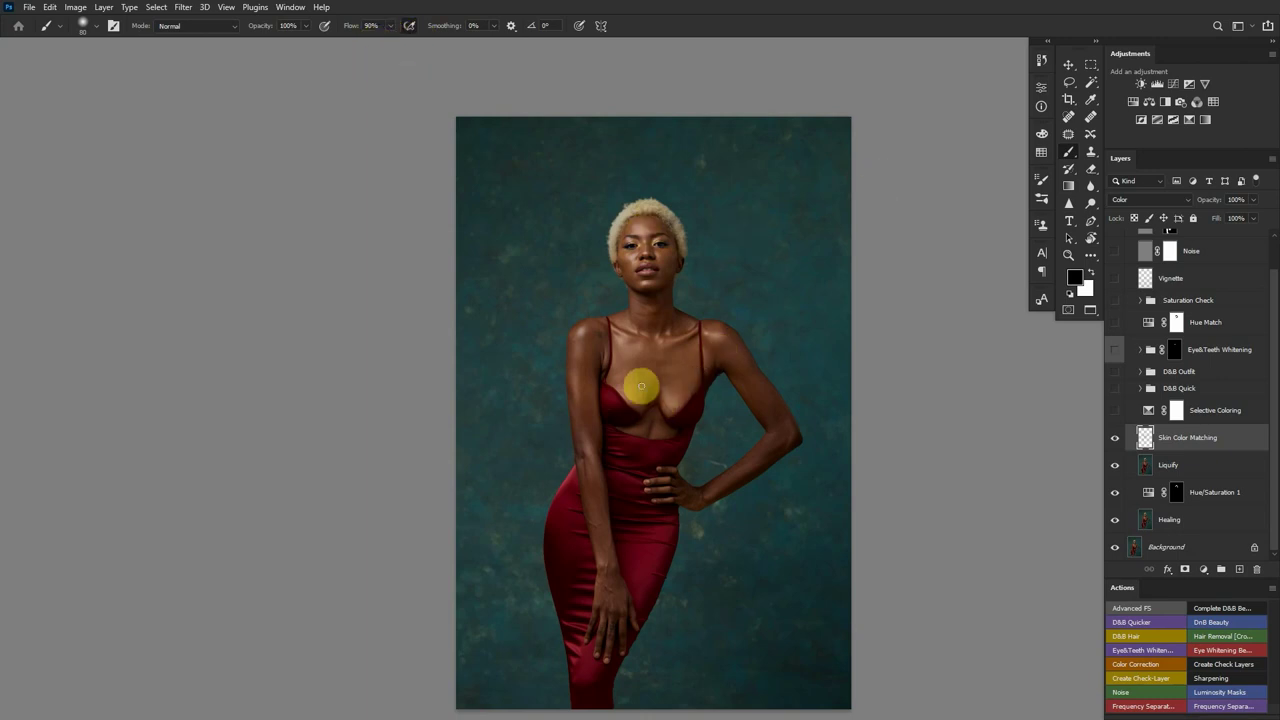
left_click_drag(686, 234, 760, 234)
left_click_drag(806, 383, 754, 374)
scroll(745, 313, "up", 1)
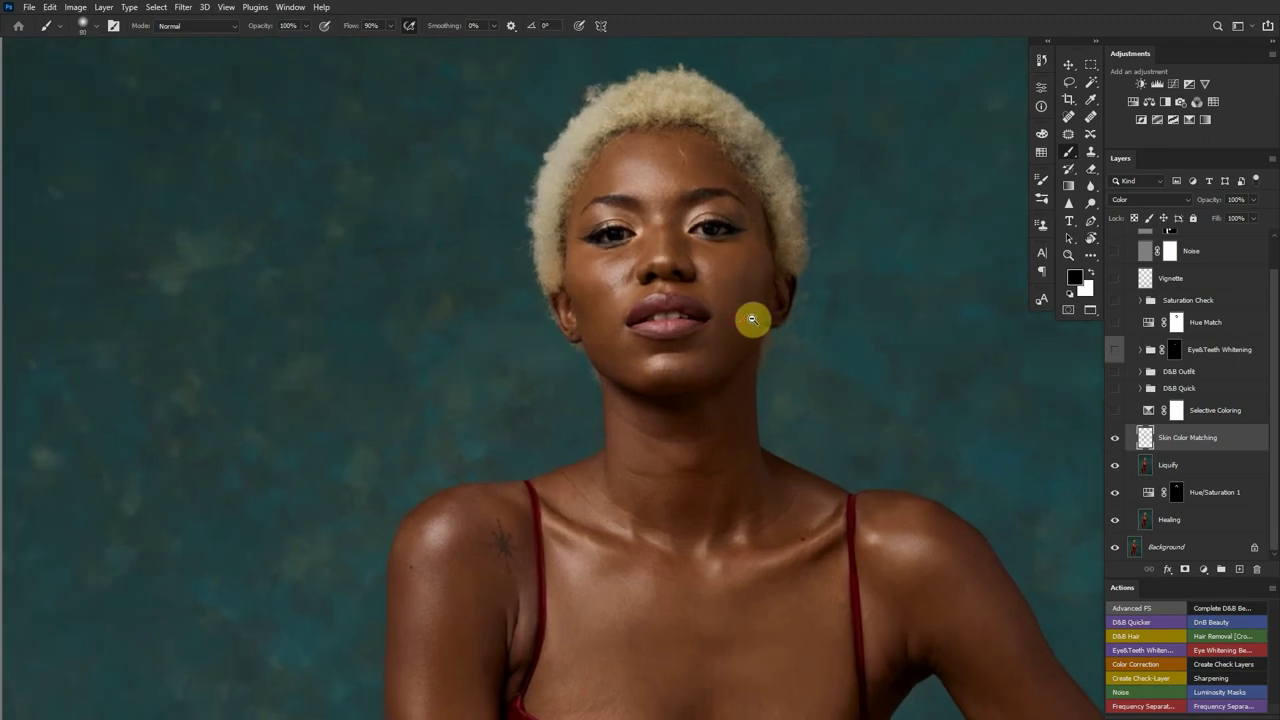
Isolate the Skin Color Matching layer to examine its painted strokes, and restore the other layers' visibility
left_click(1116, 441, "alt")
scroll(770, 490, "down", 2)
scroll(762, 500, "down", 4)
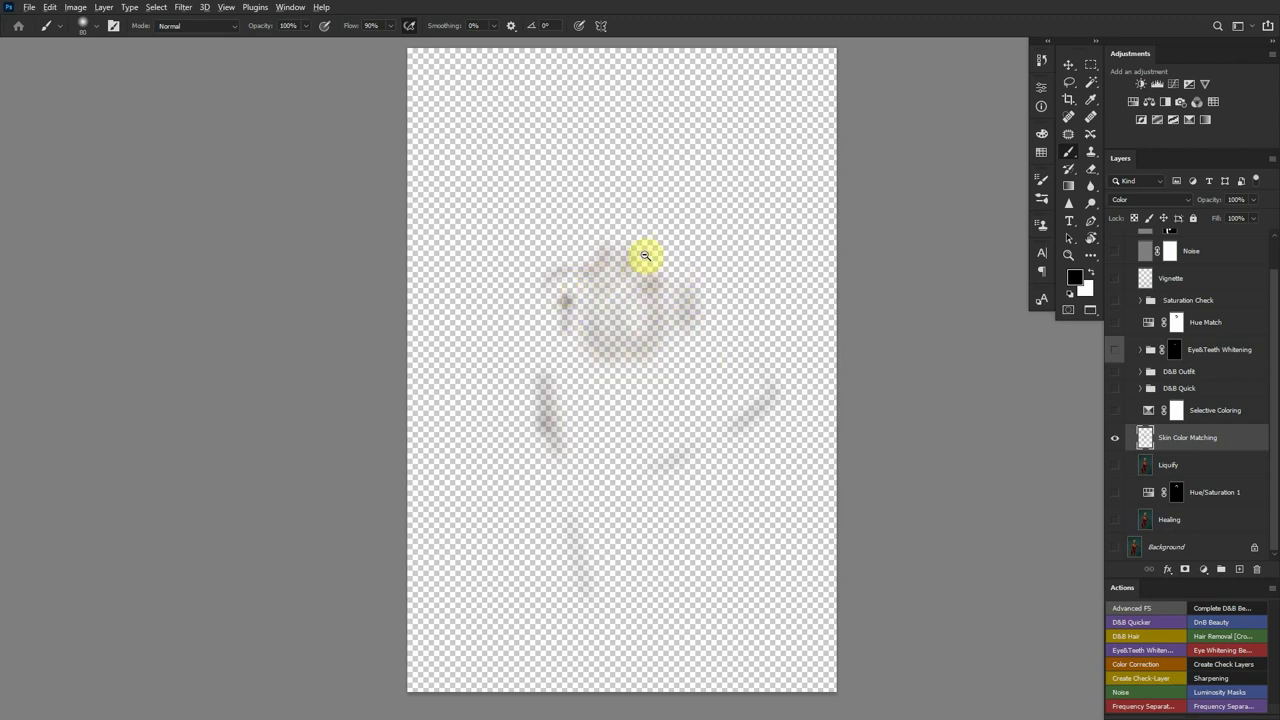
scroll(645, 255, "up", 1)
scroll(740, 470, "down", 1)
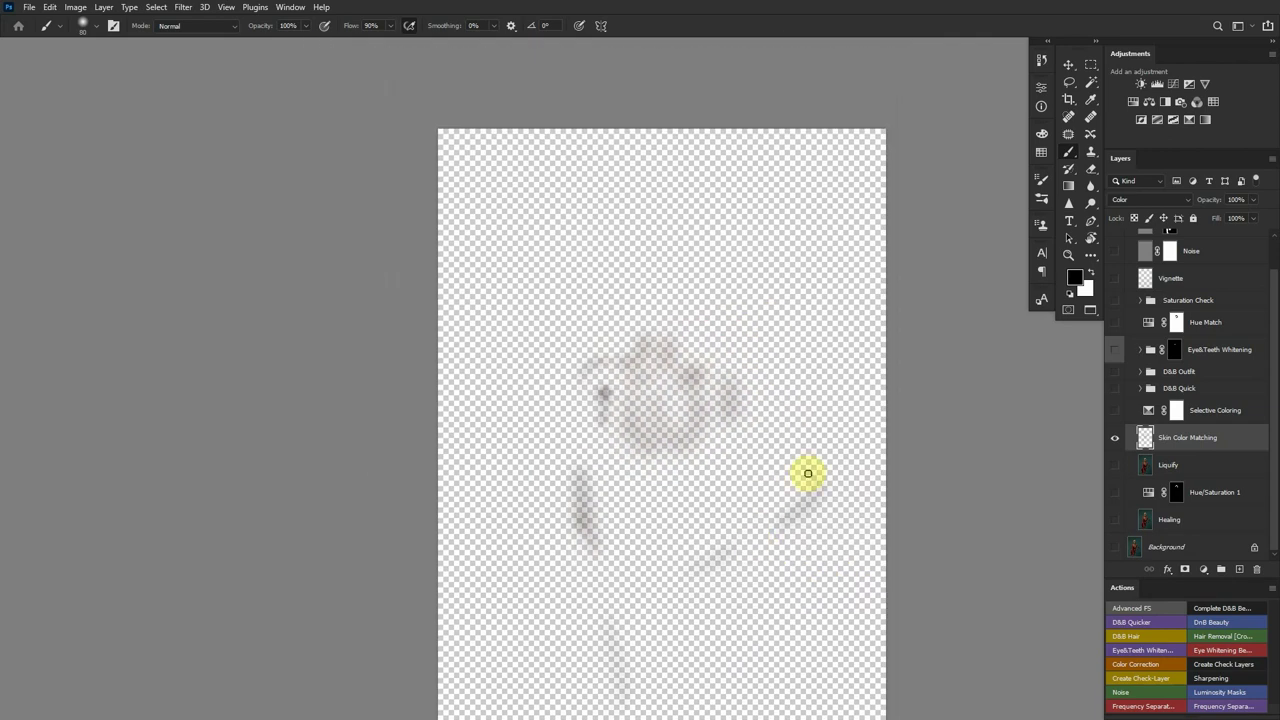
left_click(1115, 438, "alt")
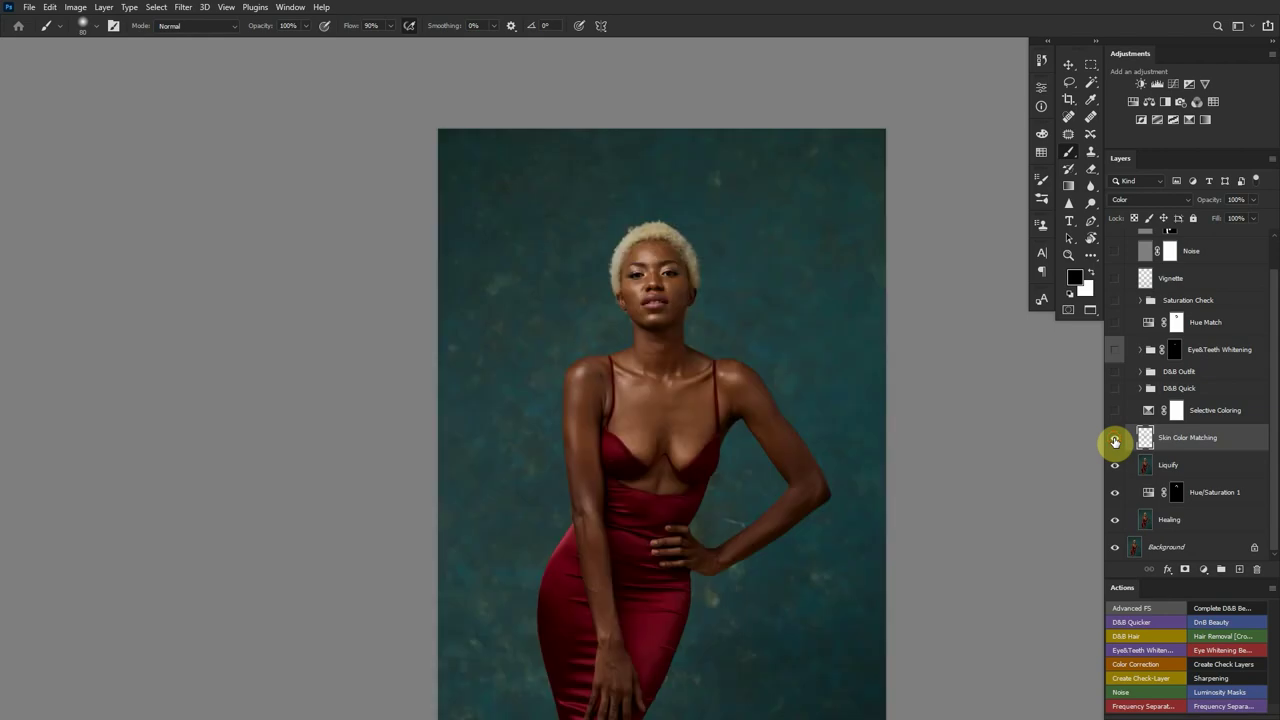
Examine the matched skin tones on the chest and arms up close and across the whole portrait
scroll(740, 429, "up", 1)
scroll(745, 428, "up", 2)
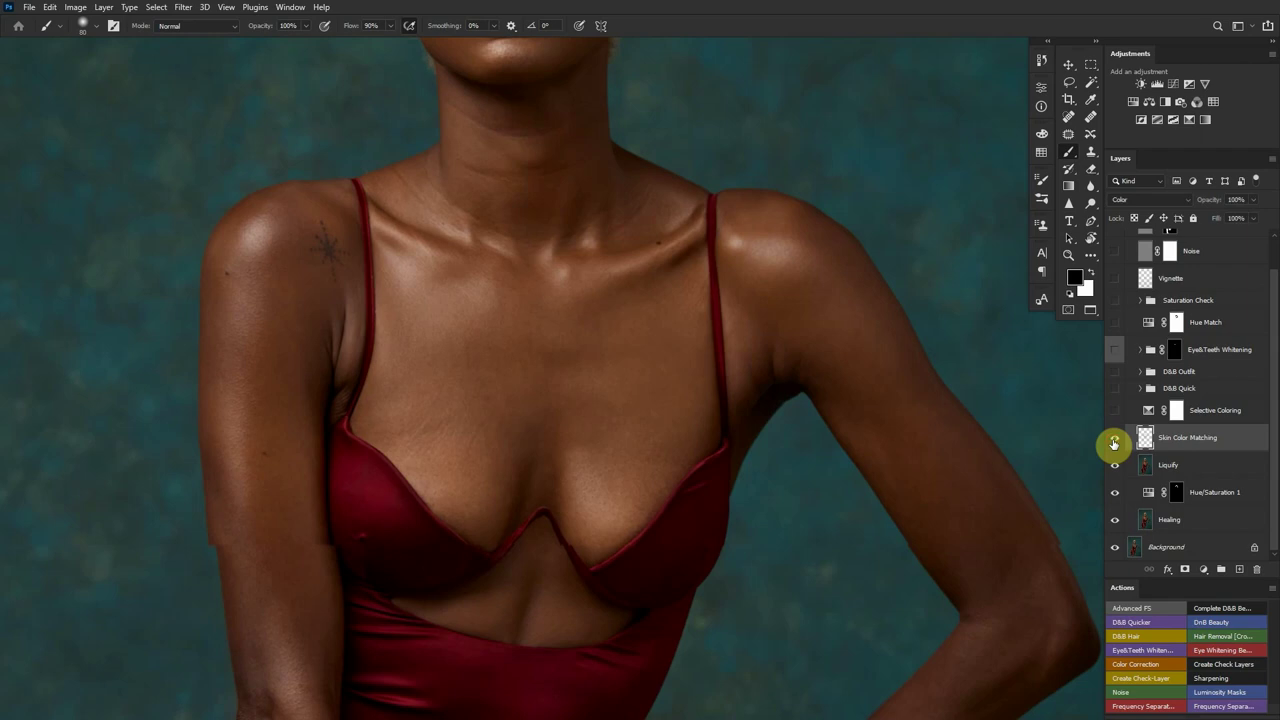
scroll(753, 440, "down", 10)
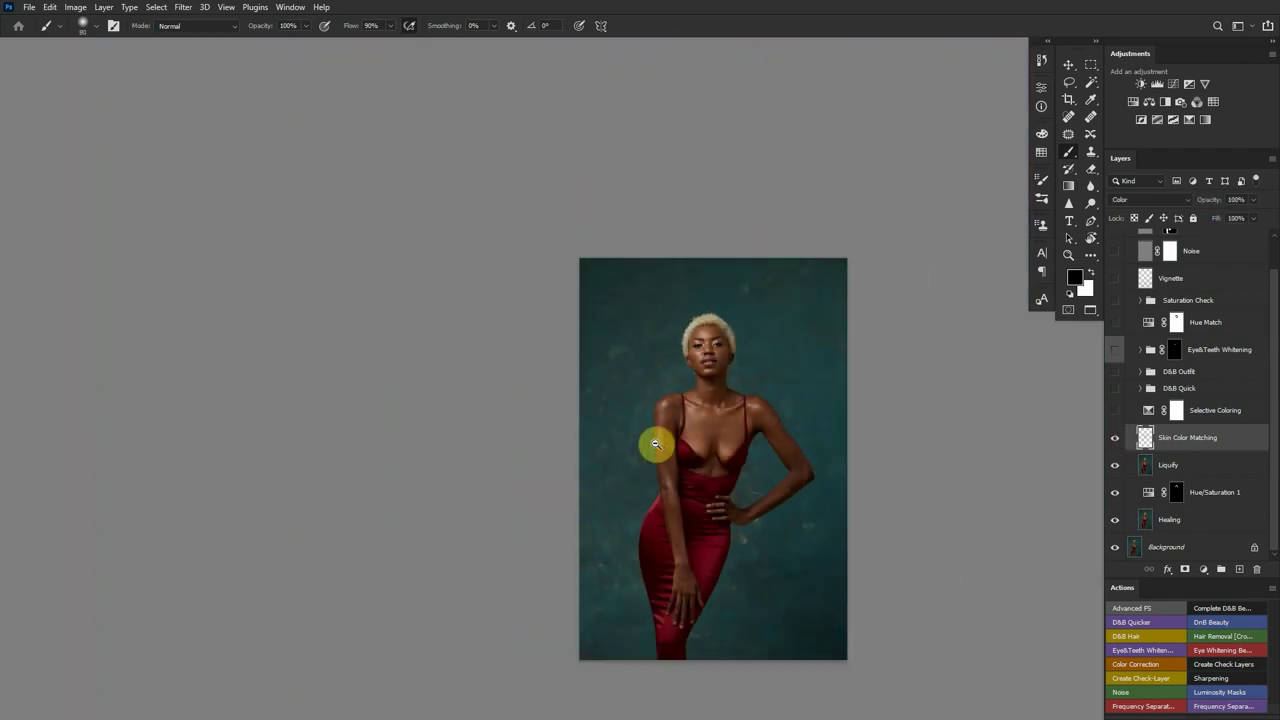
left_click_drag(691, 443, 609, 429)
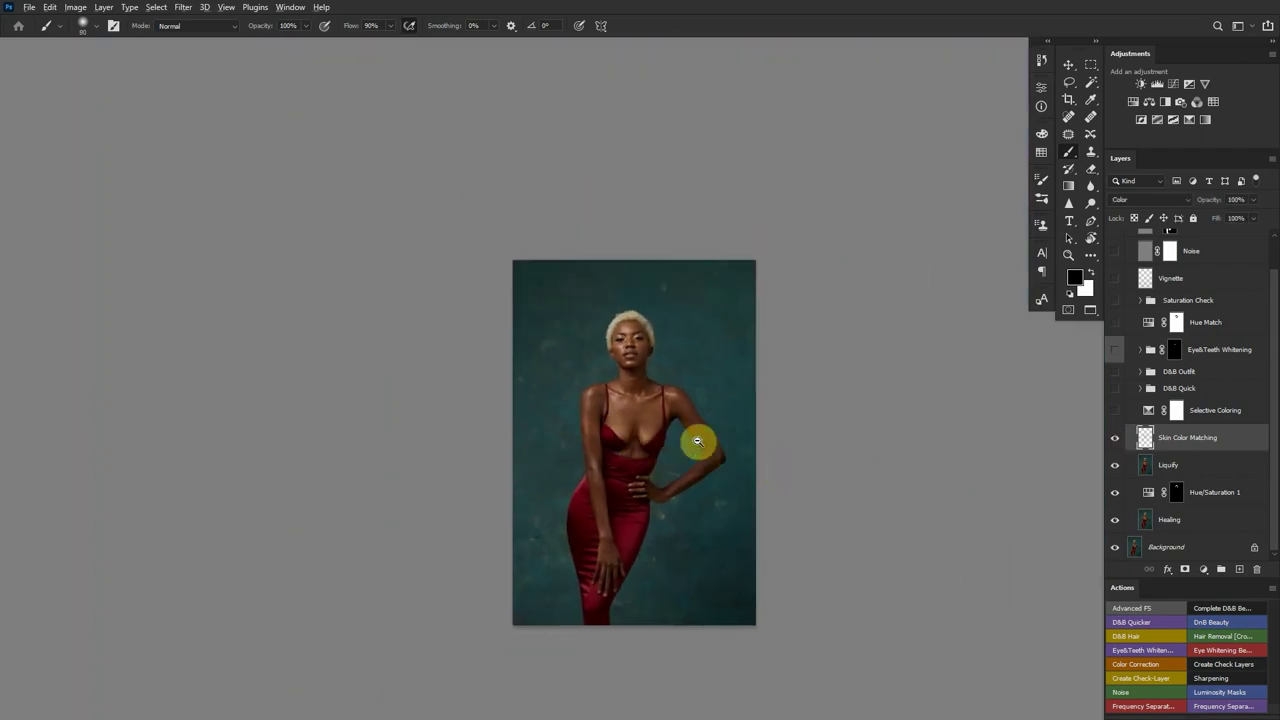
scroll(694, 437, "up", 5)
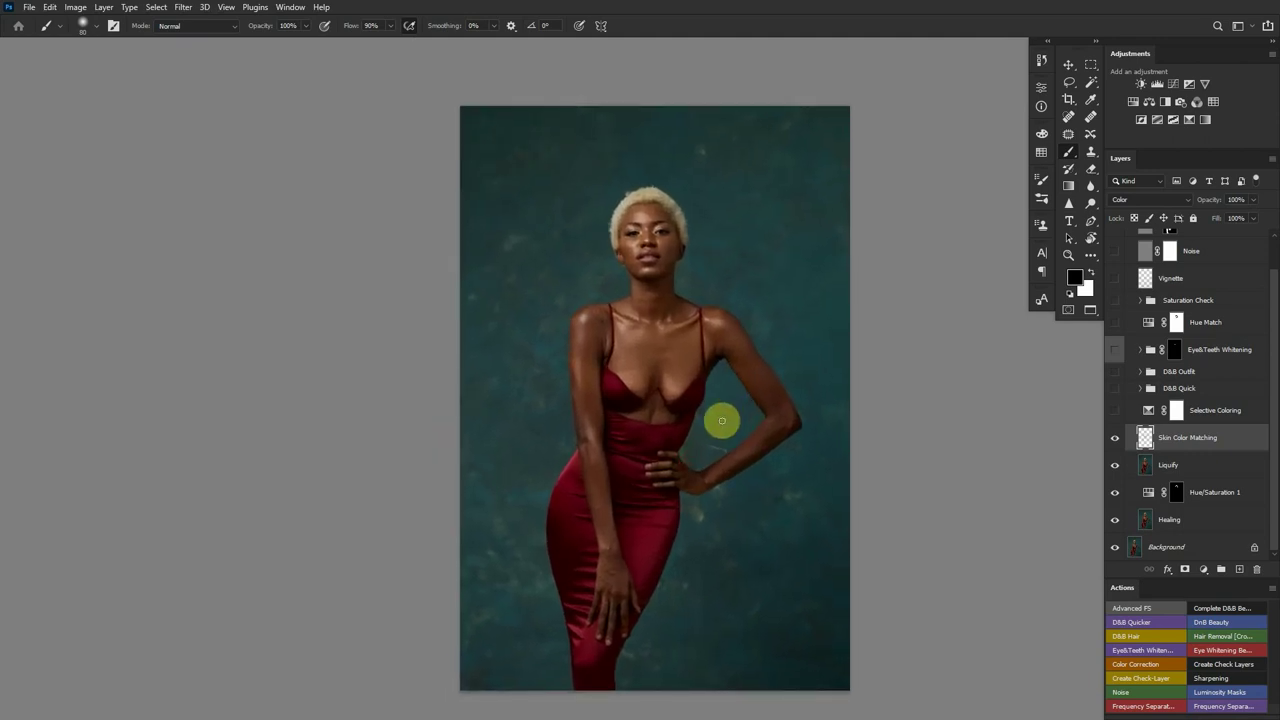
Make the Selective Coloring layer visible, review its Yellows settings and compare the portrait with and without it
left_click(1116, 415)
double_click(1148, 410)
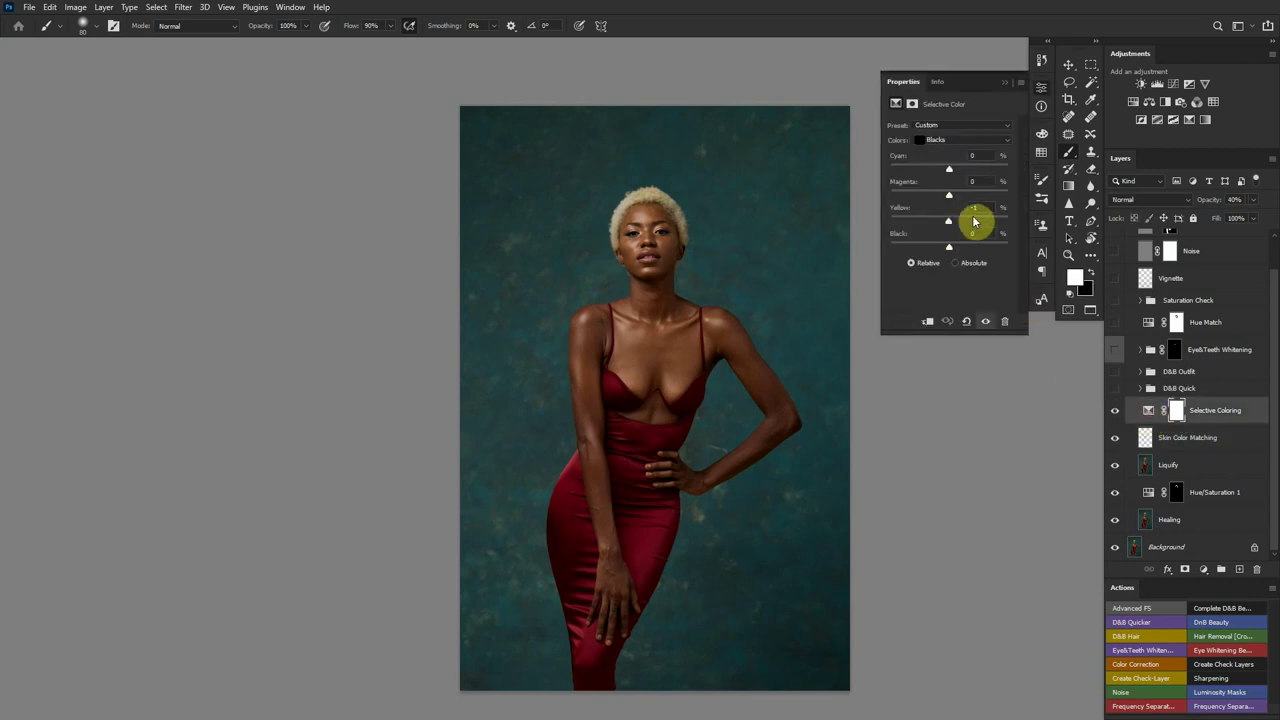
left_click(962, 140)
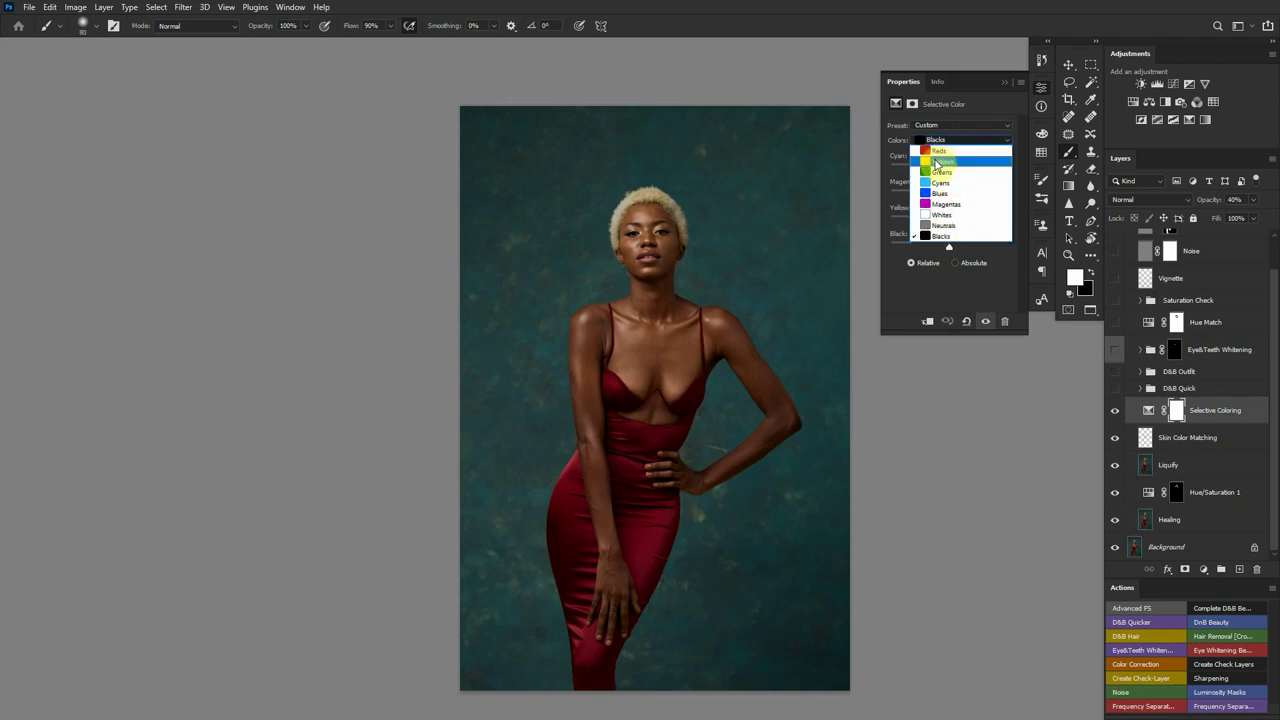
left_click(945, 162)
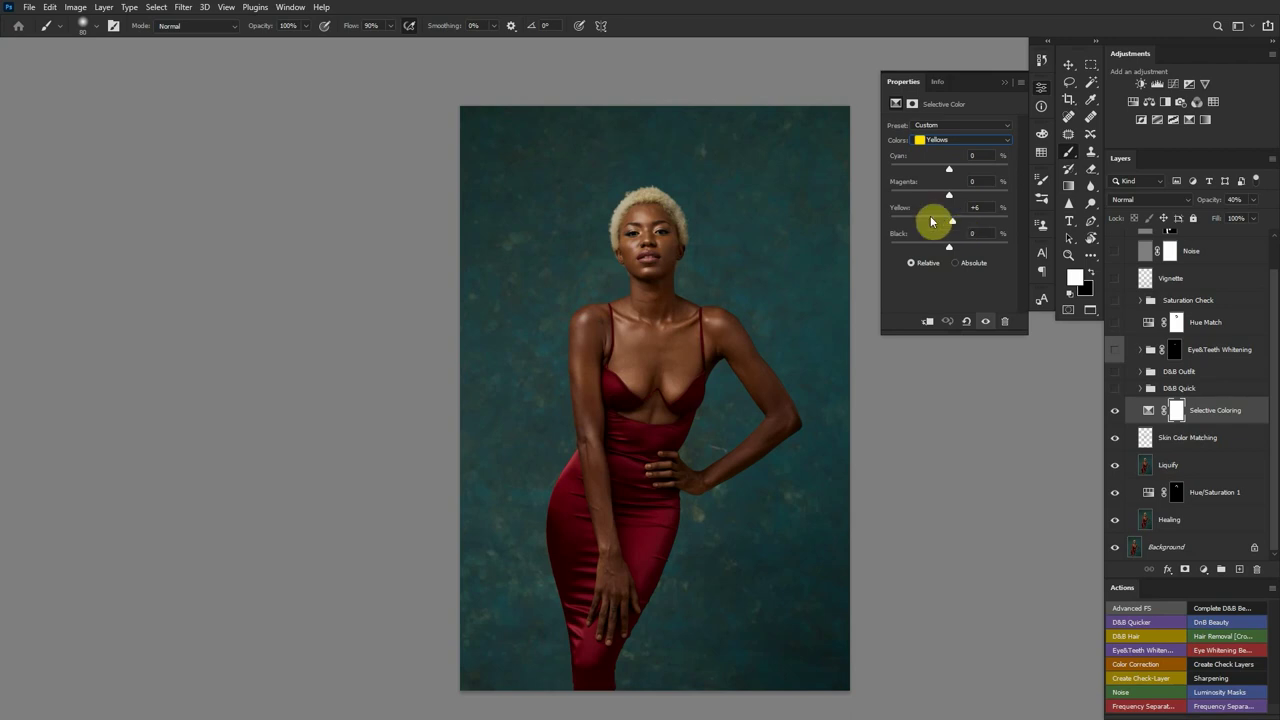
left_click(1005, 82)
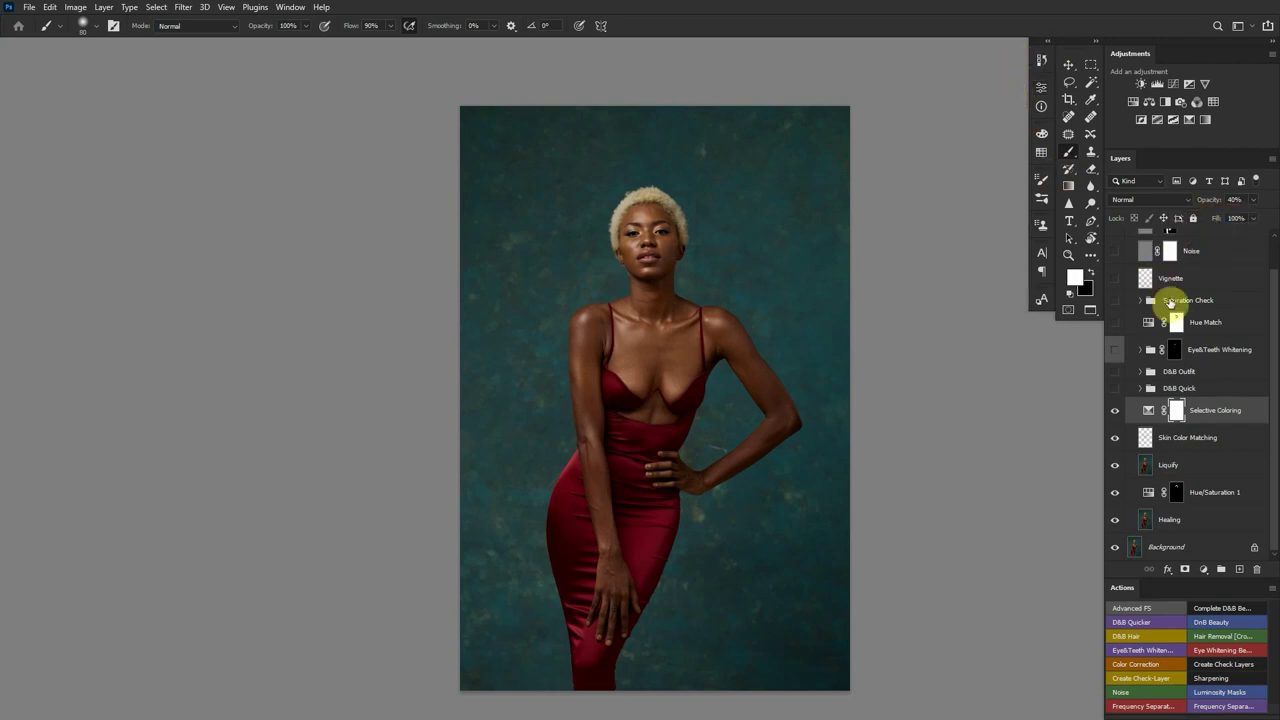
left_click(1114, 411)
left_click(1115, 411)
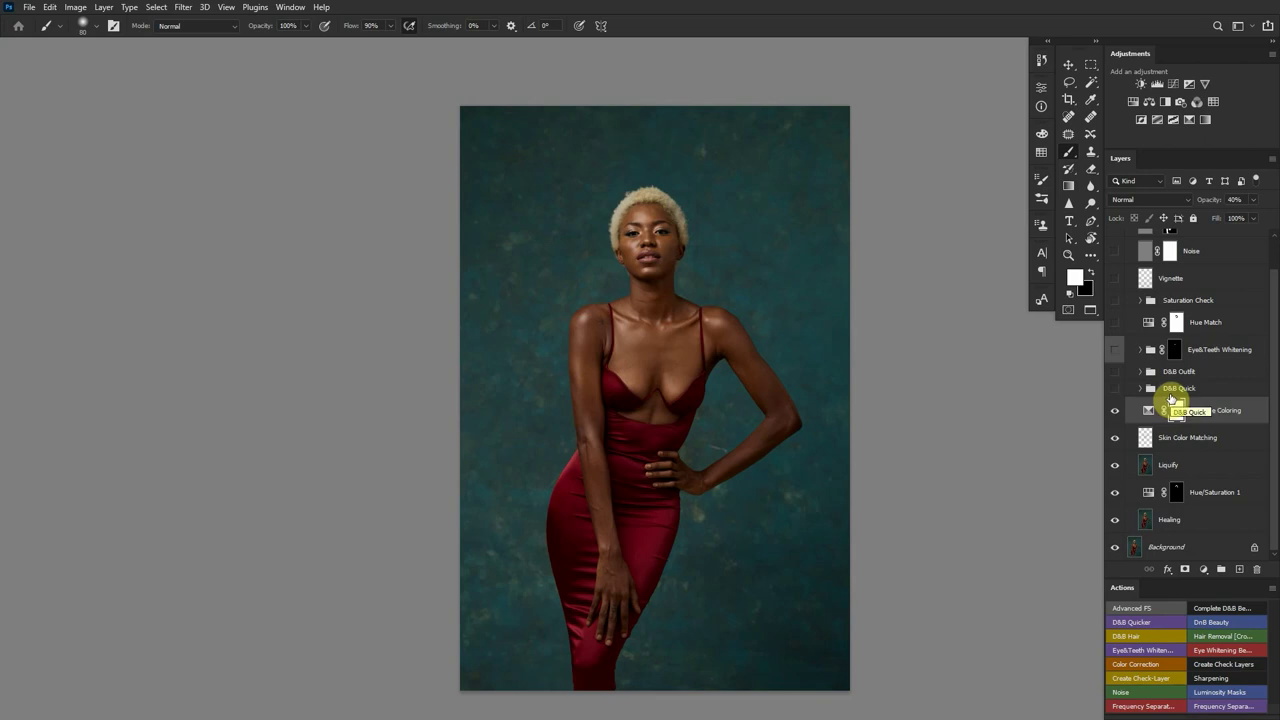
Make the D&B Quick group above Selective Coloring visible
left_click_drag(1172, 400, 1144, 432)
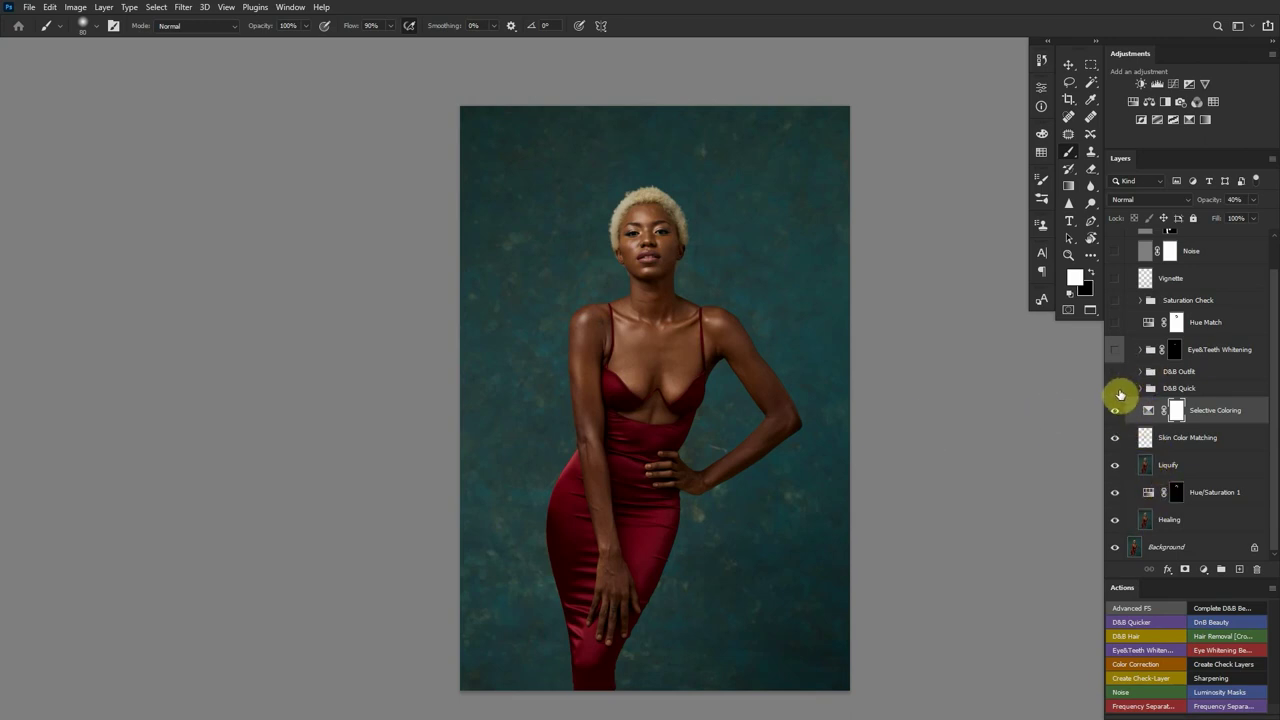
left_click(1116, 389)
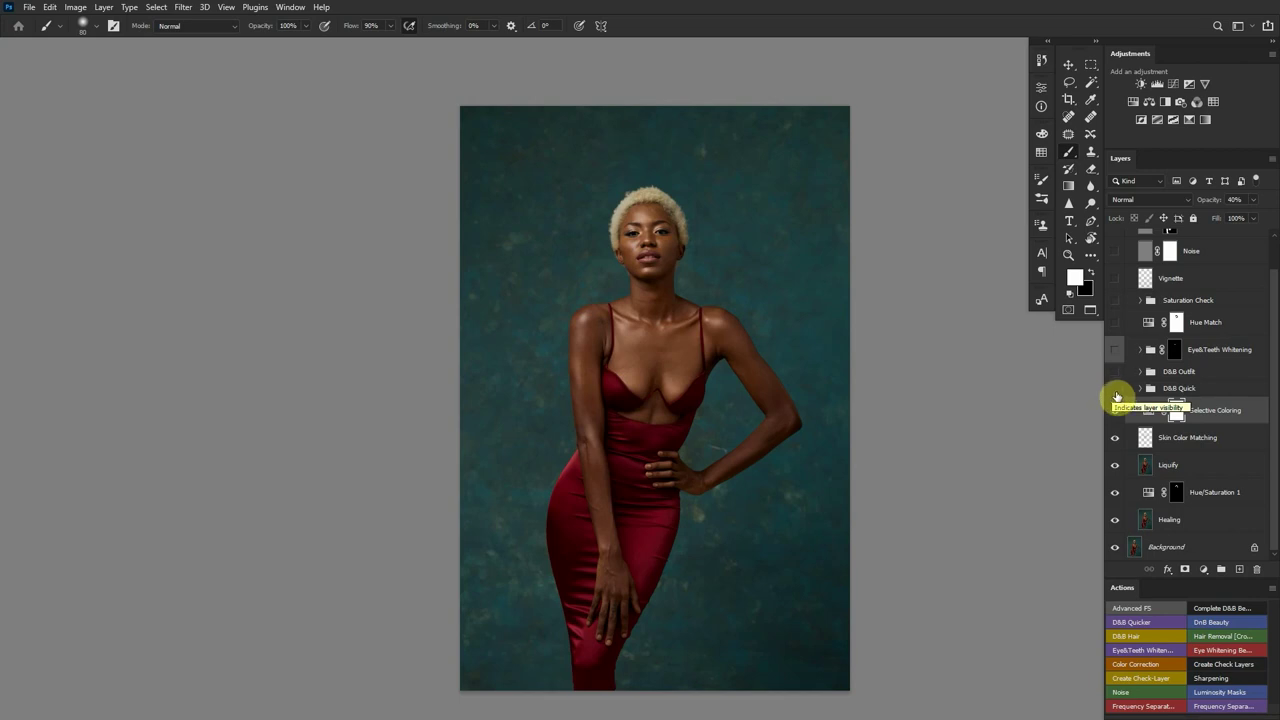
Turn on the D&B Quick group's visibility and expand it to show its Dodge and Burn layers
left_click(1117, 398)
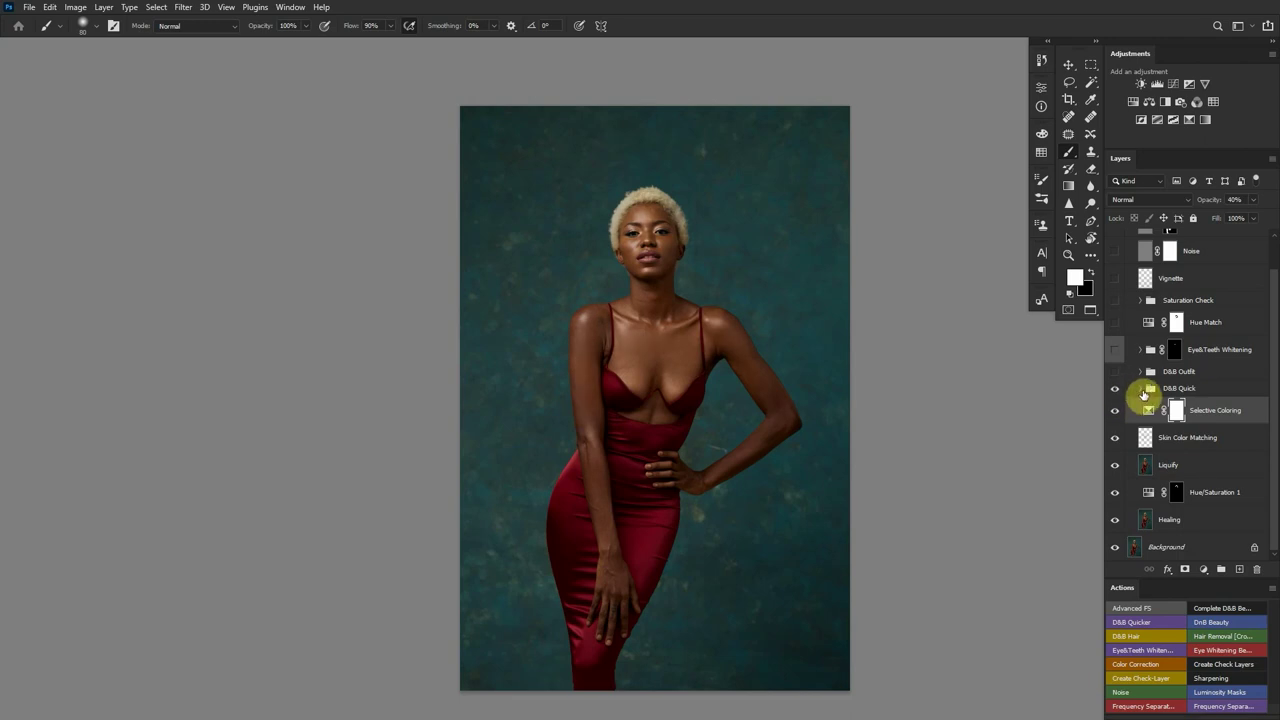
left_click(1141, 389)
scroll(1266, 405, "down", 1)
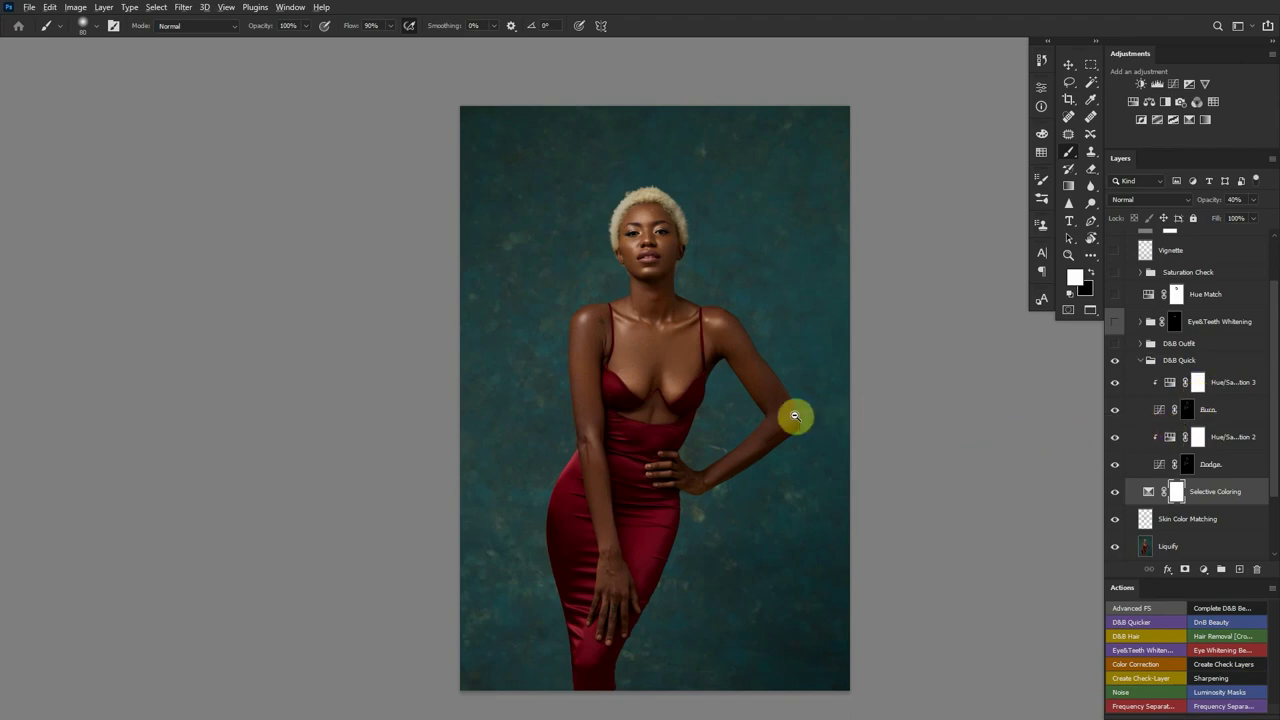
Examine the dodged and burned skin up close at pixel level and across the face, neck, shoulders and chest
left_click_drag(669, 334, 940, 366)
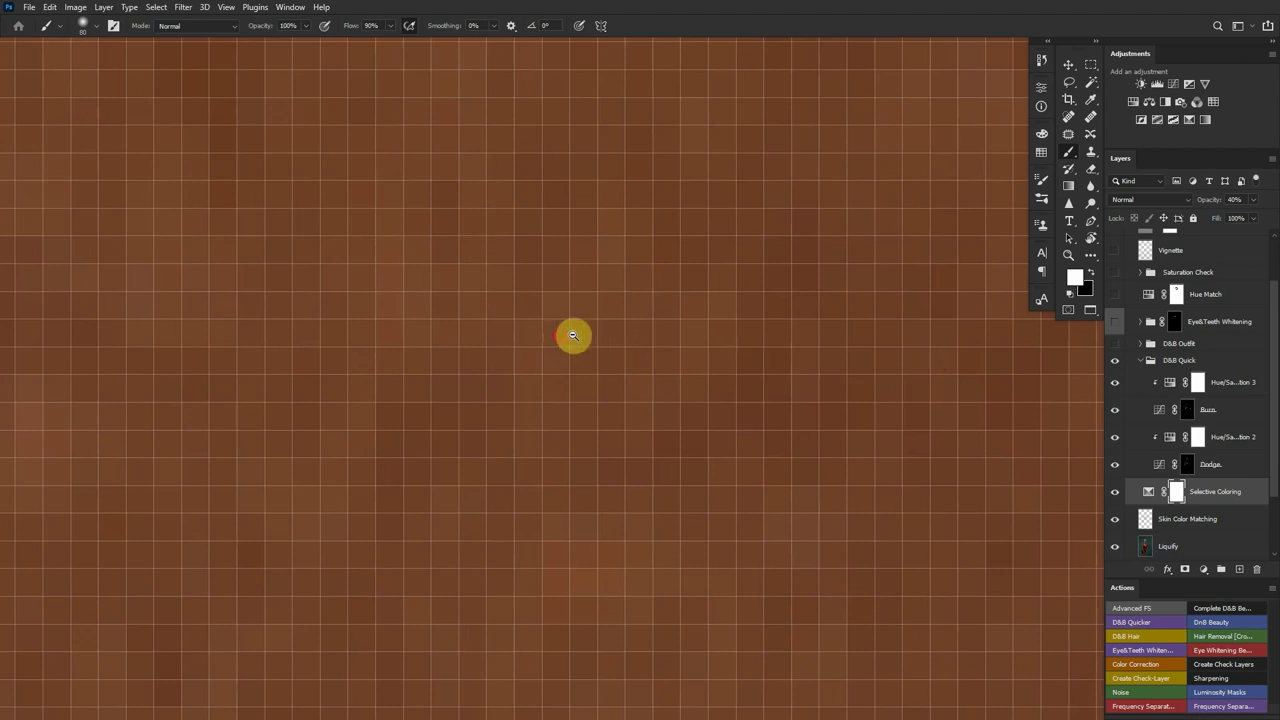
left_click_drag(571, 334, 614, 331)
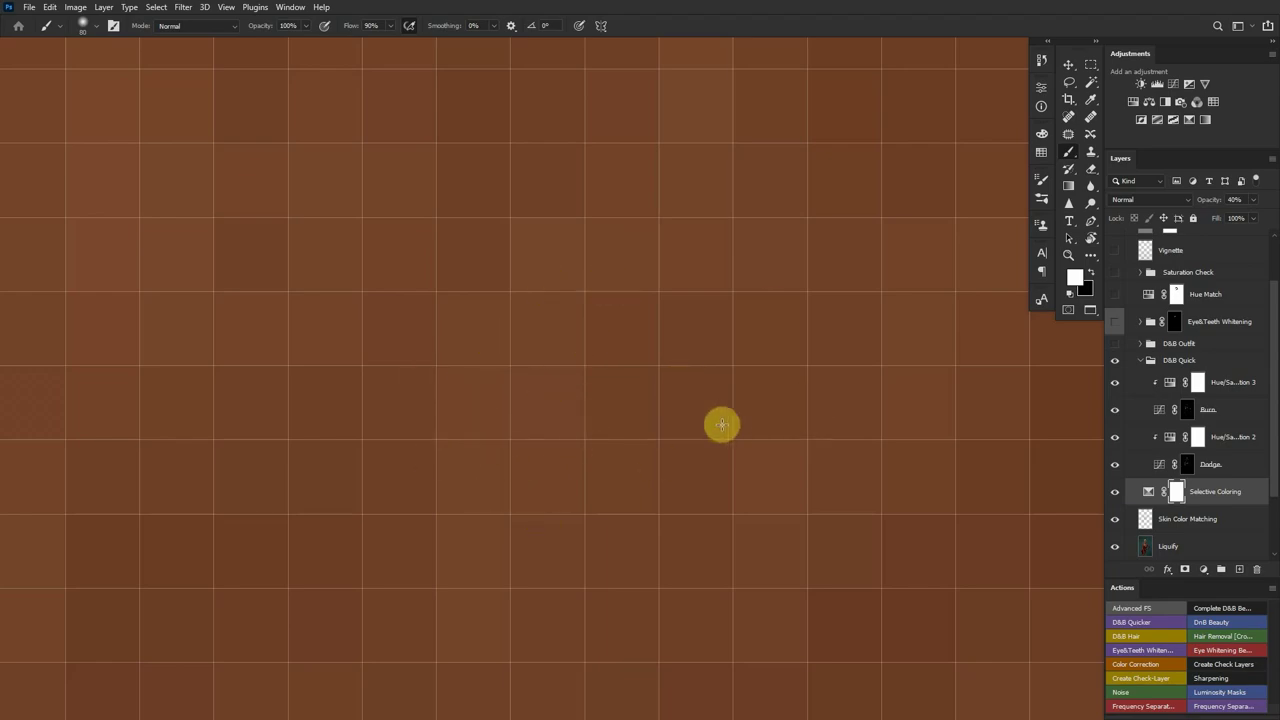
scroll(655, 464, "down", 5)
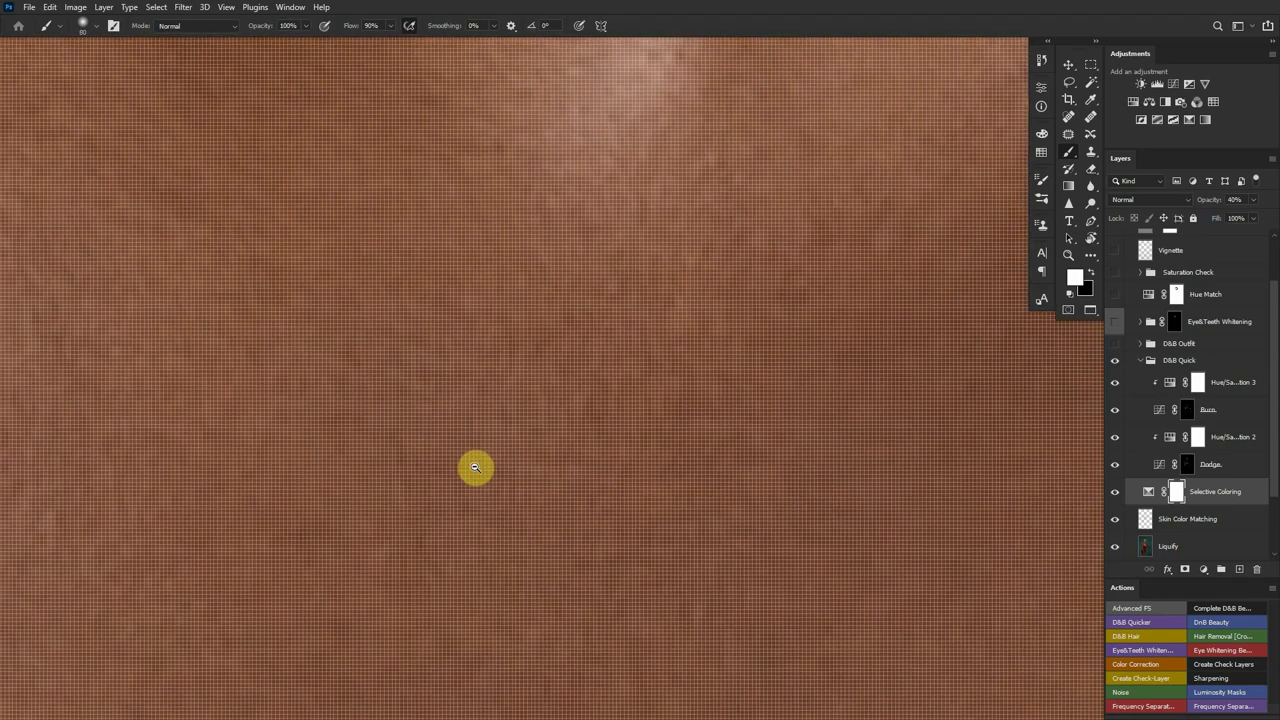
scroll(600, 350, "up", 6)
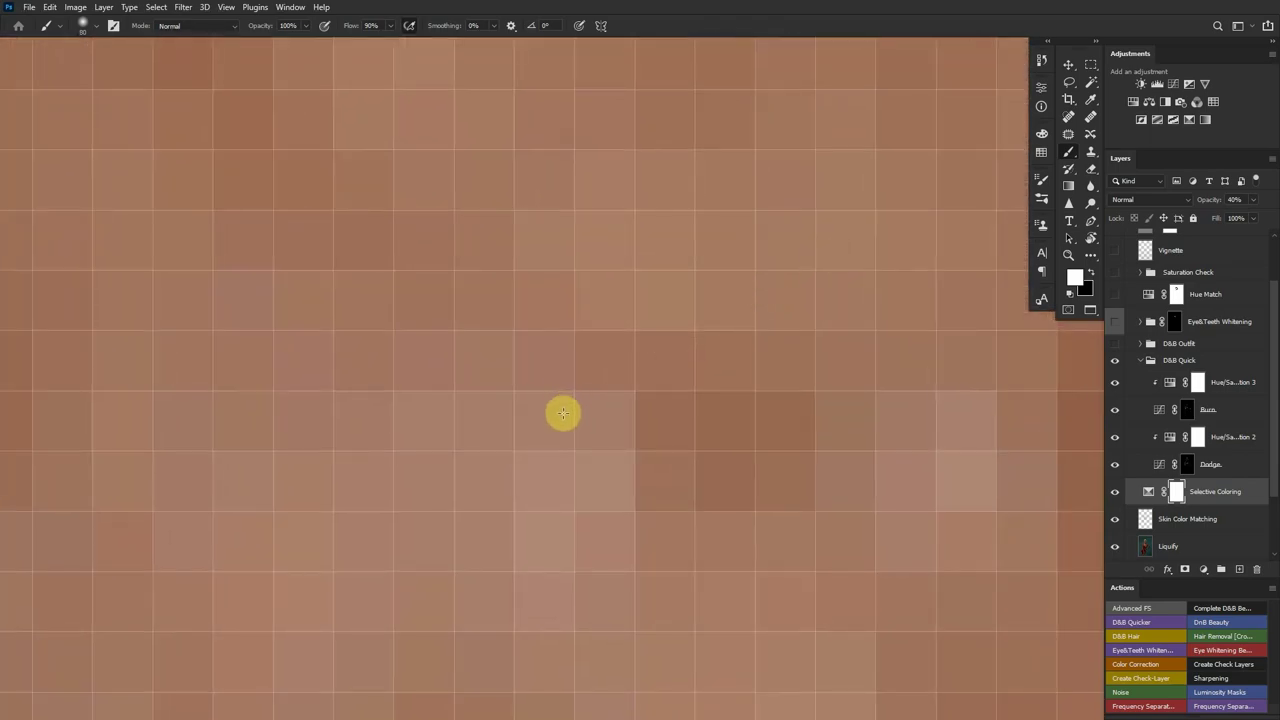
scroll(634, 523, "down", 5)
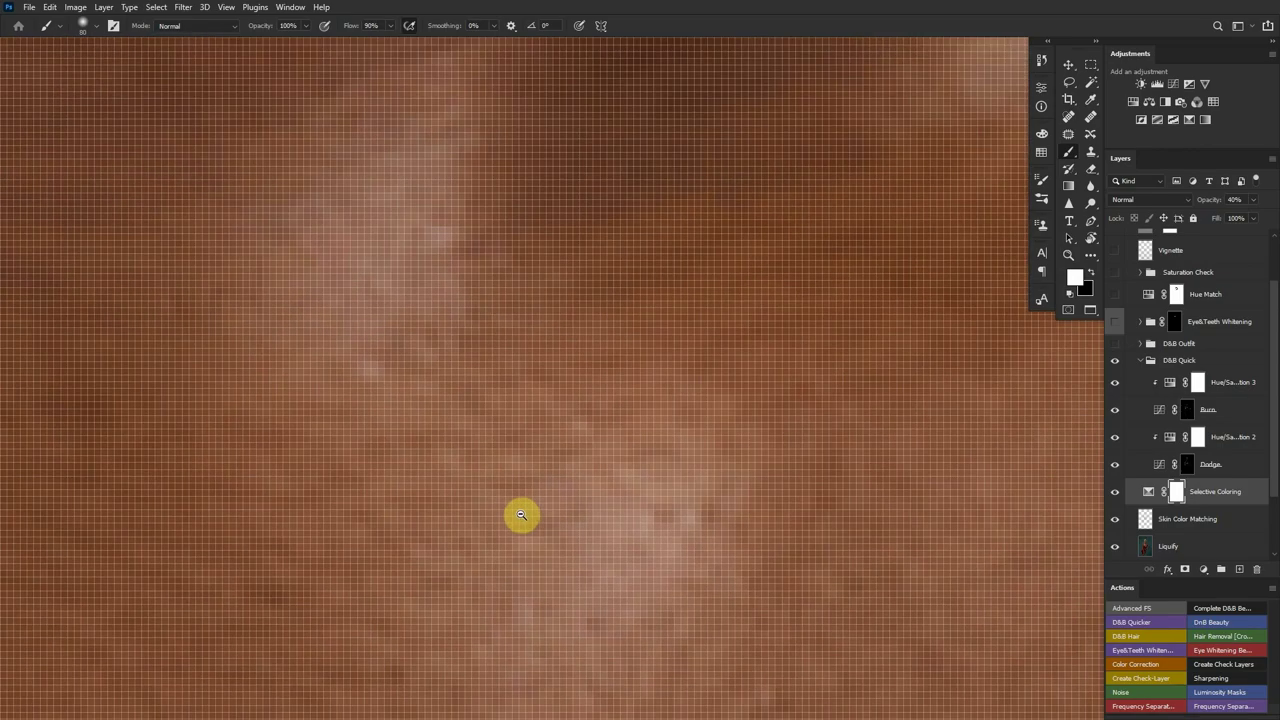
scroll(600, 430, "up", 6)
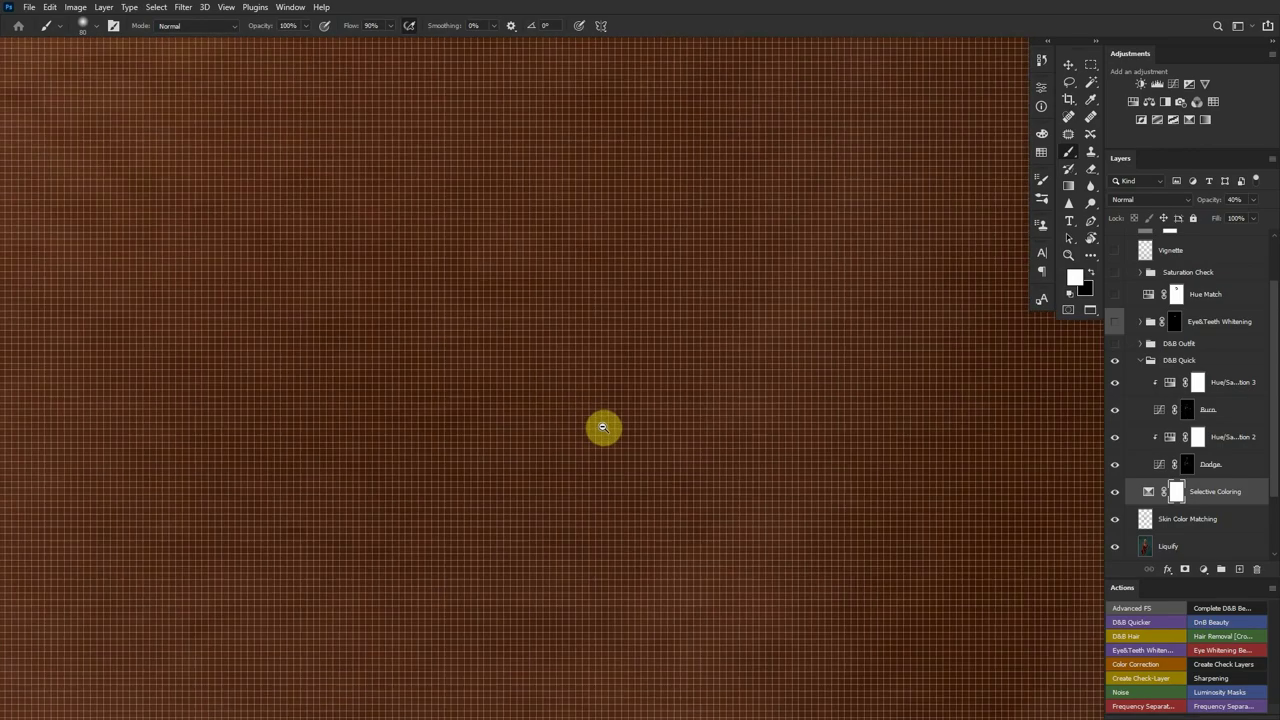
scroll(619, 427, "down", 7)
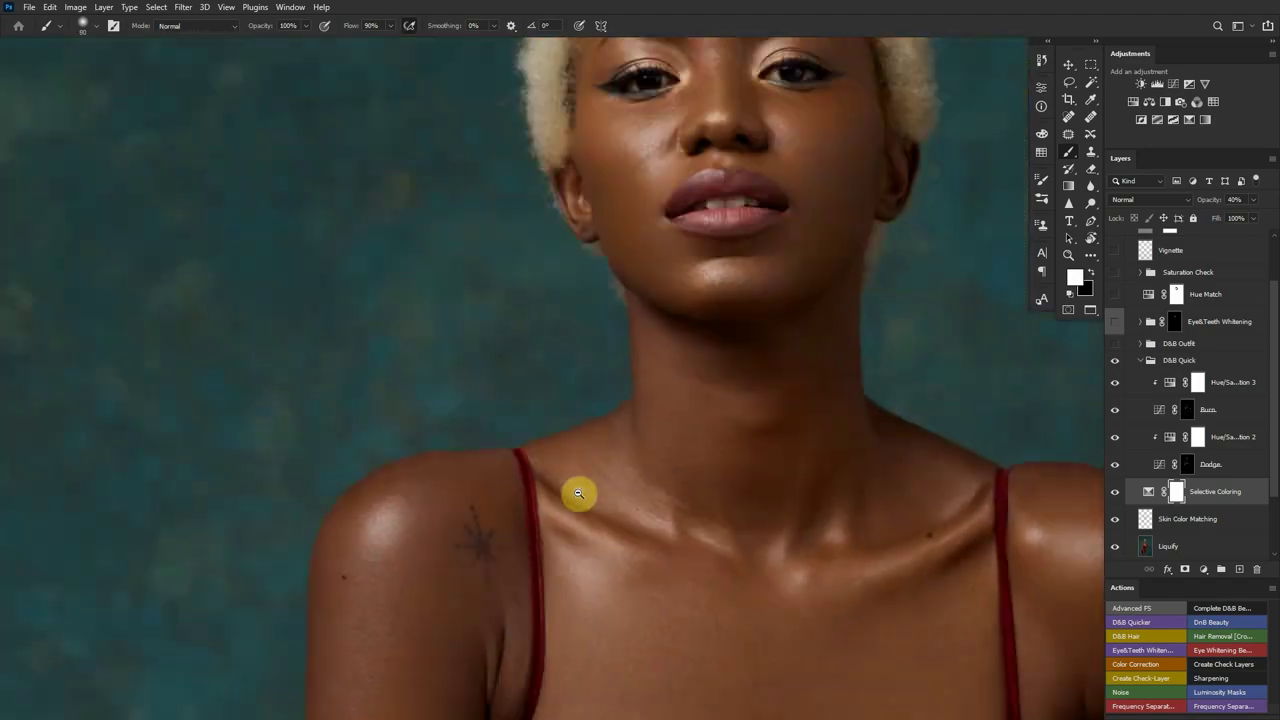
scroll(578, 493, "down", 3)
scroll(651, 400, "up", 3)
Hide the two Hue/Saturation layers in the D&B Quick group and inspect the skin of the arm and chest without them
left_click(1115, 437)
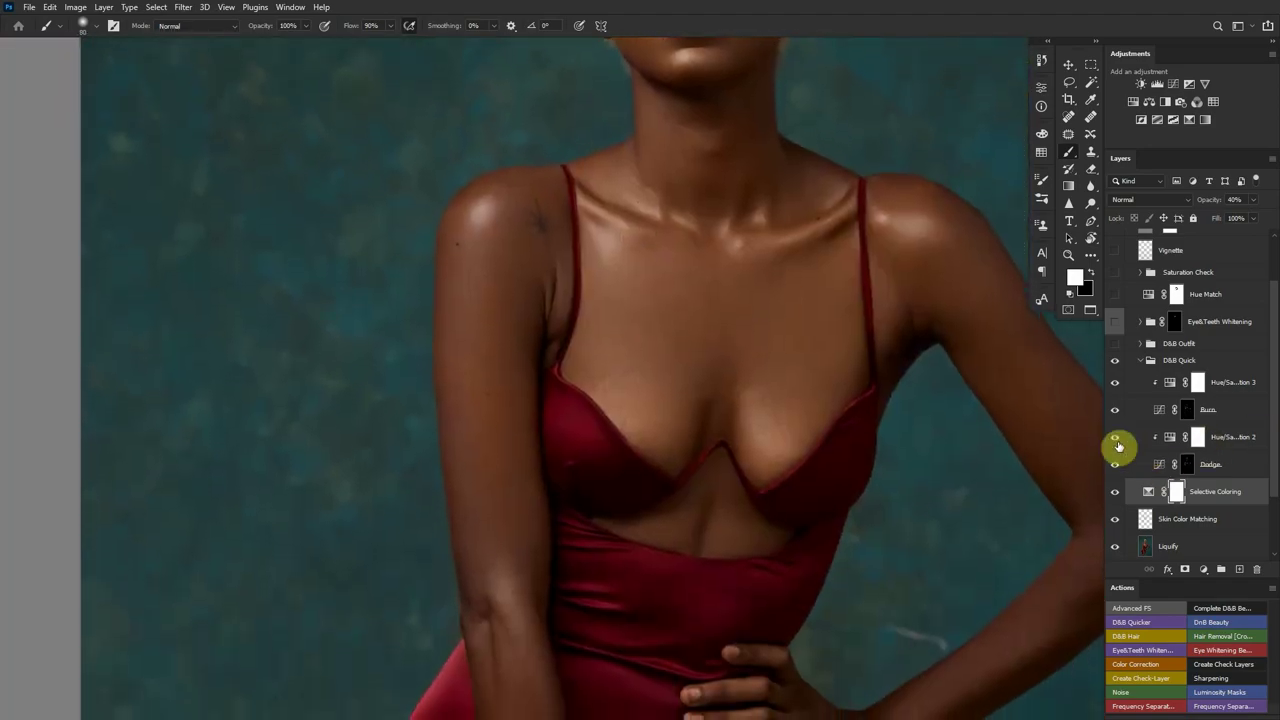
left_click(1115, 382)
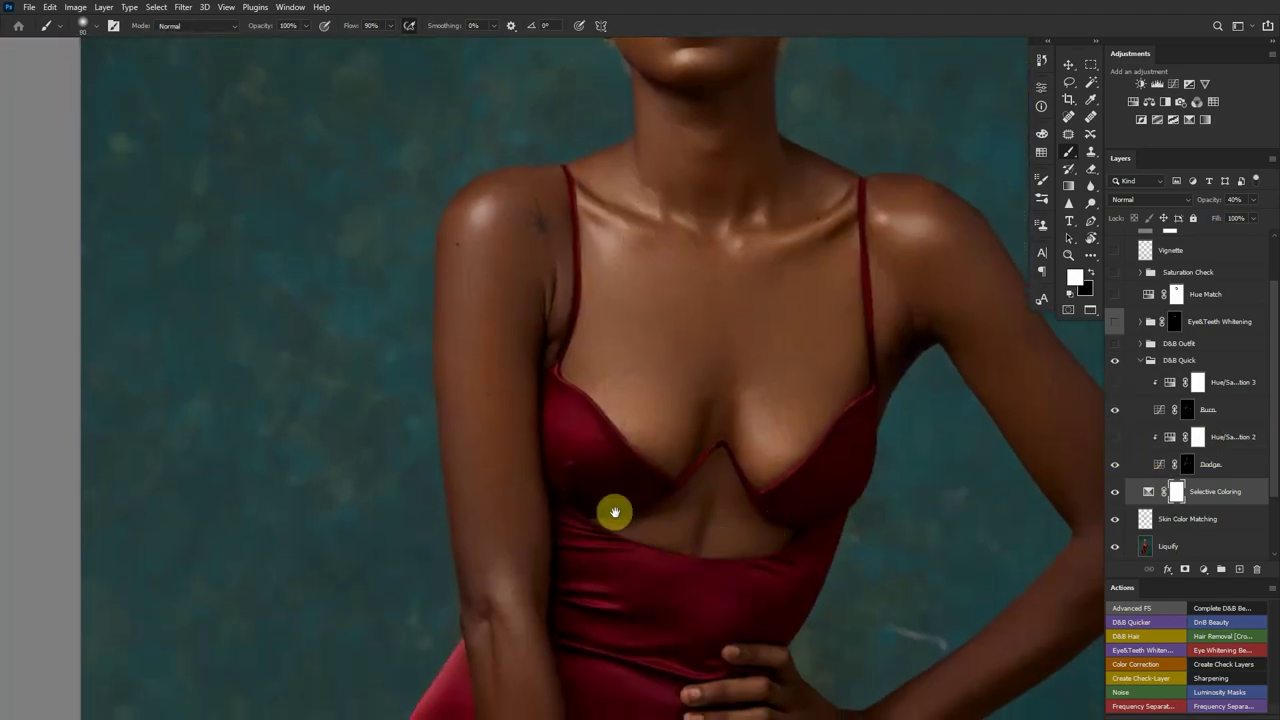
scroll(509, 436, "up", 5)
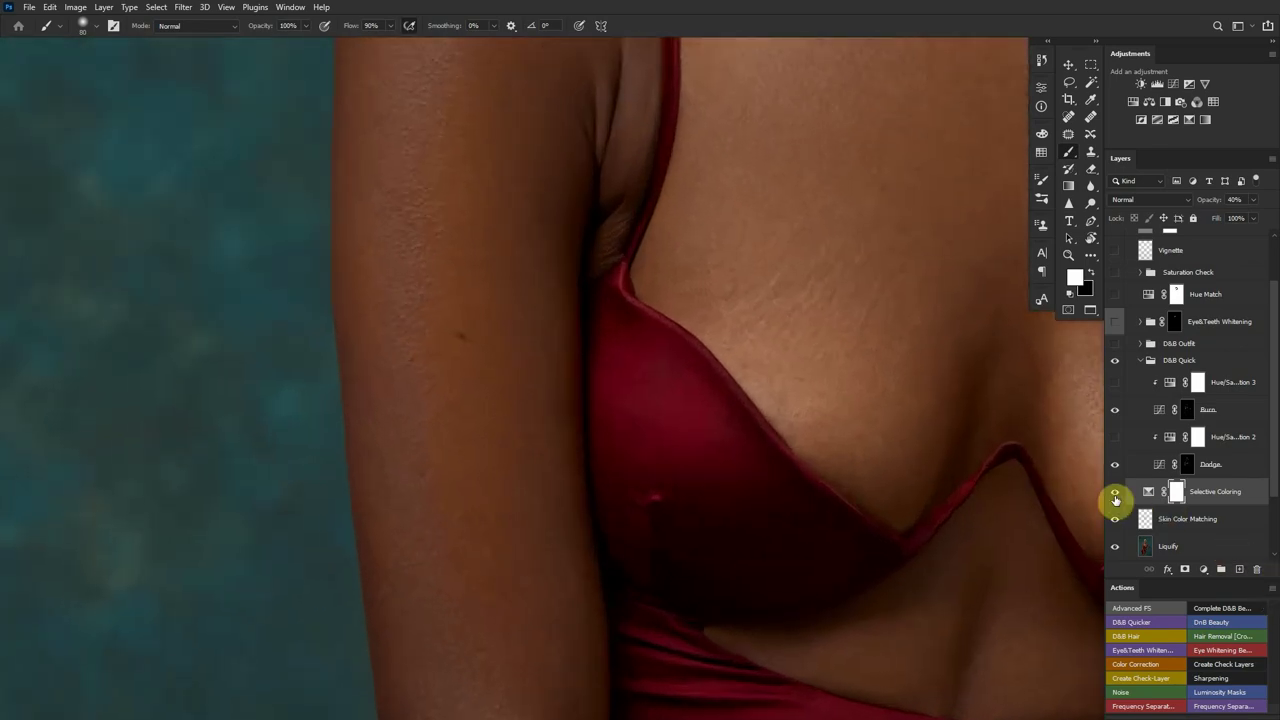
scroll(681, 552, "down", 5)
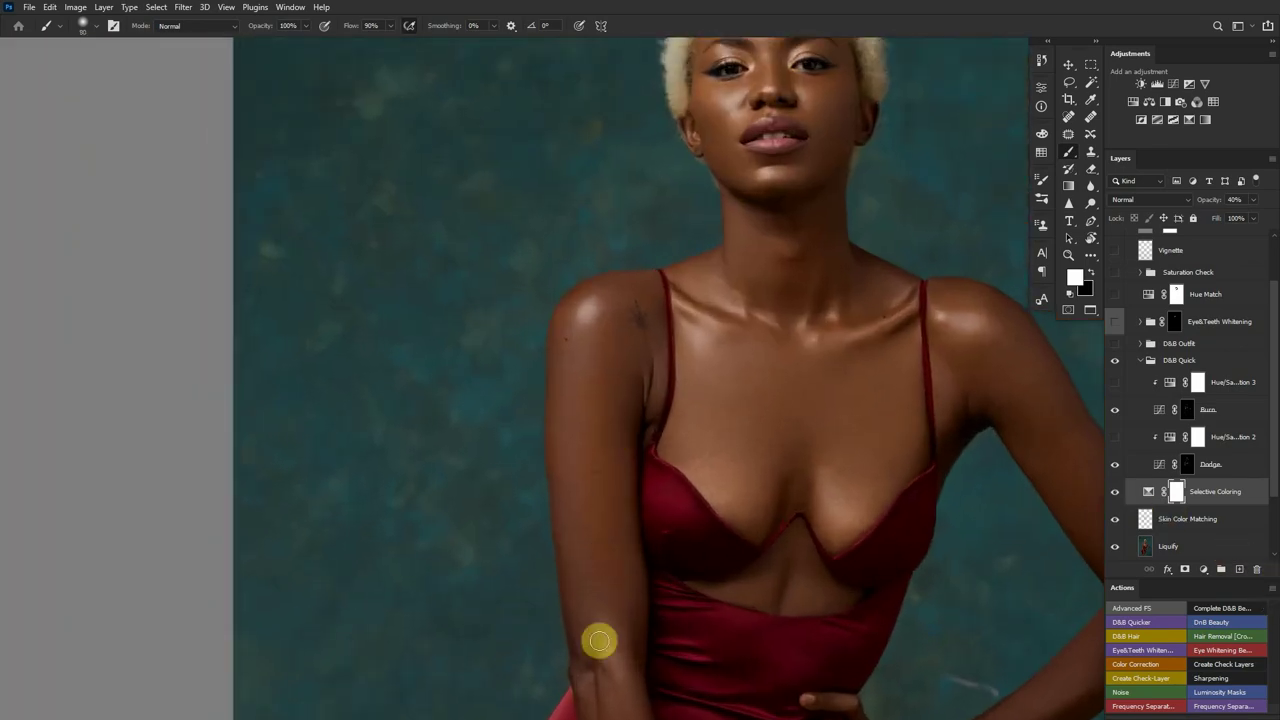
Compare the skin with and without the Dodge layer, and with and without the Burn layer
left_click(1118, 470)
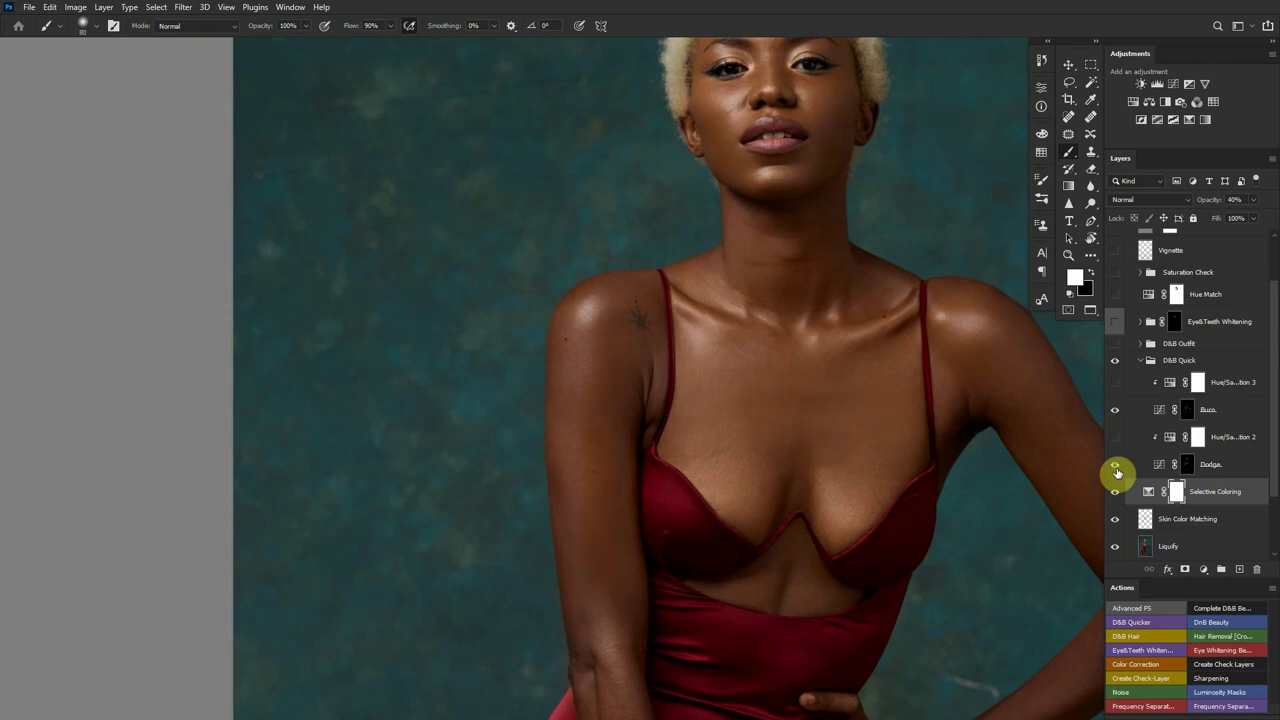
left_click(1118, 470)
left_click(1118, 470)
scroll(614, 517, "up", 3)
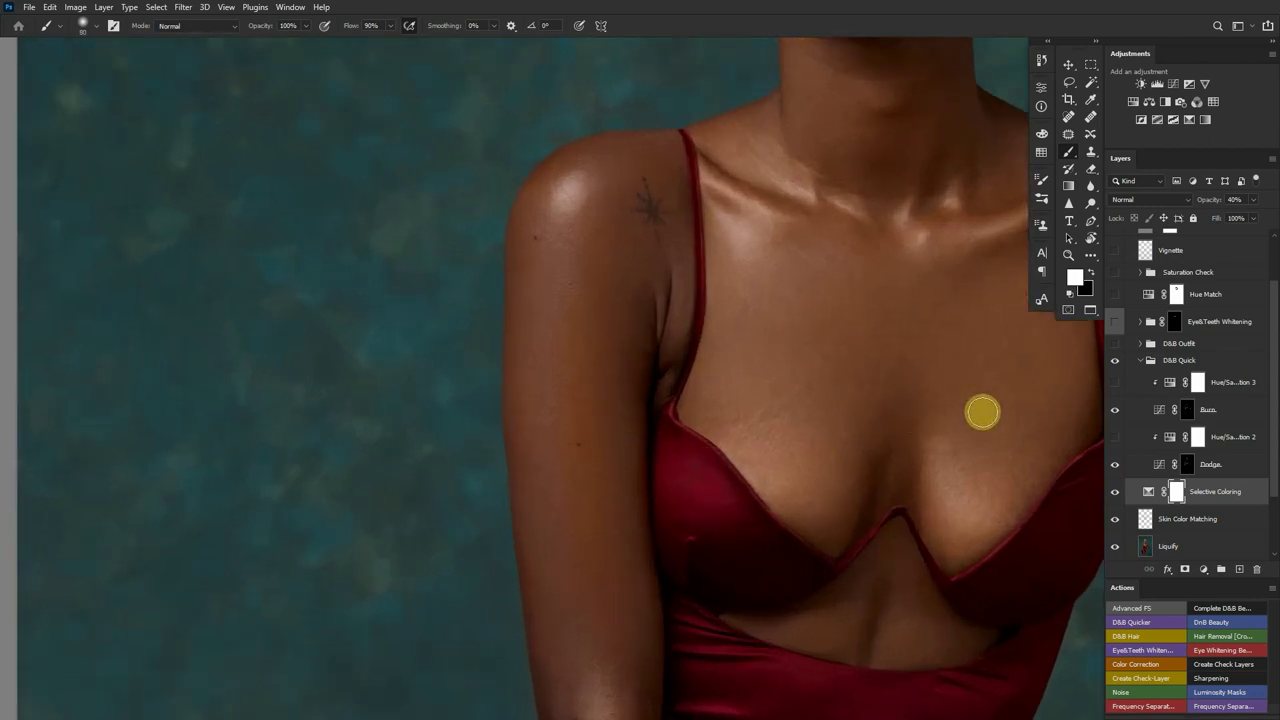
left_click(1114, 410)
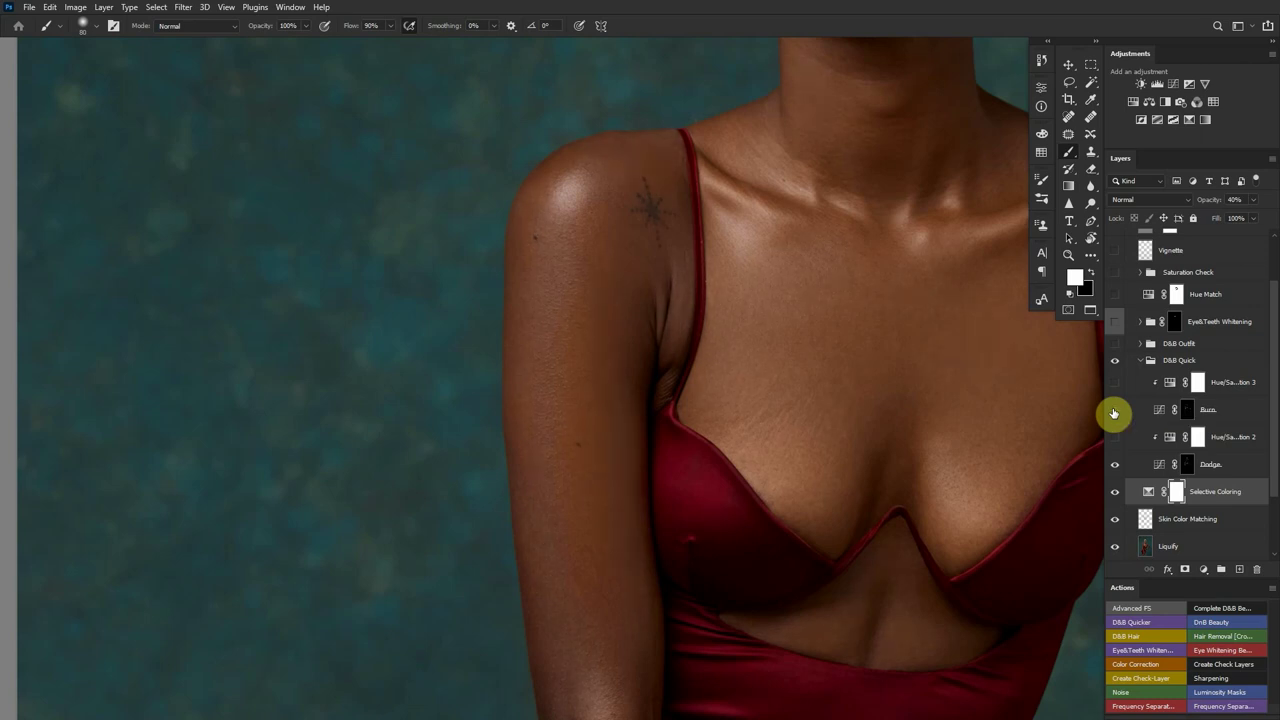
left_click(1114, 410)
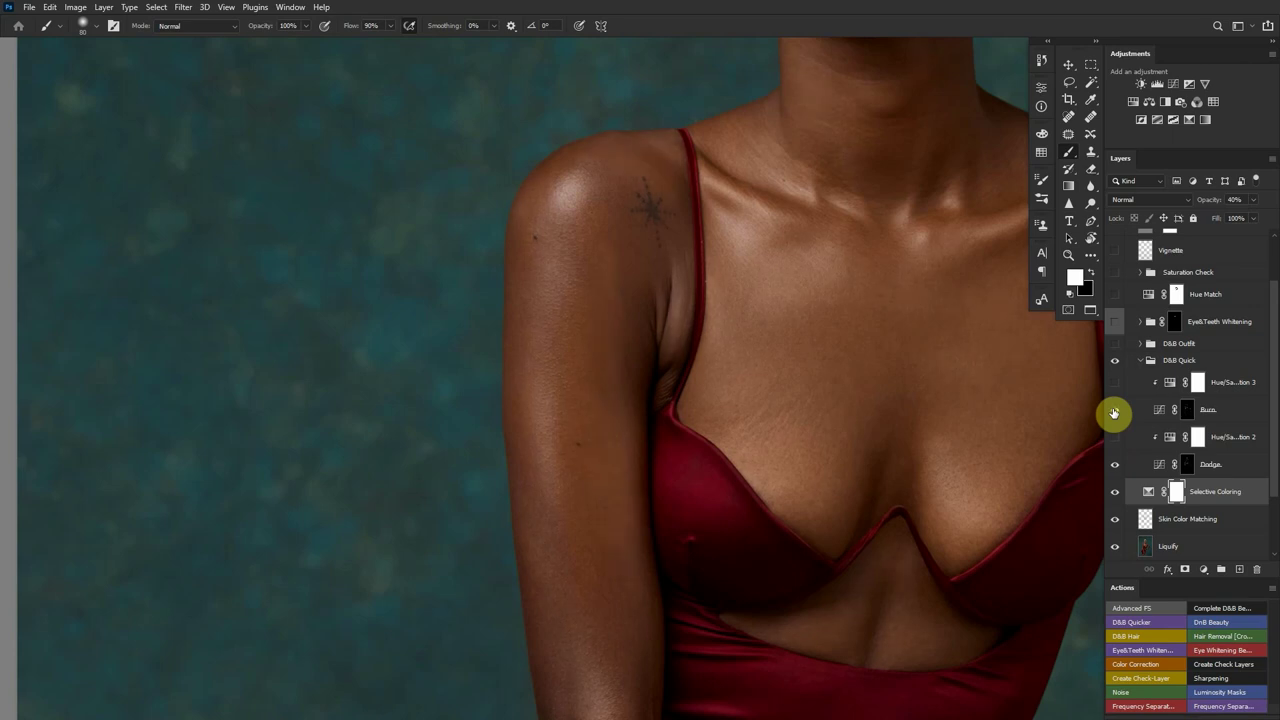
left_click(1114, 410)
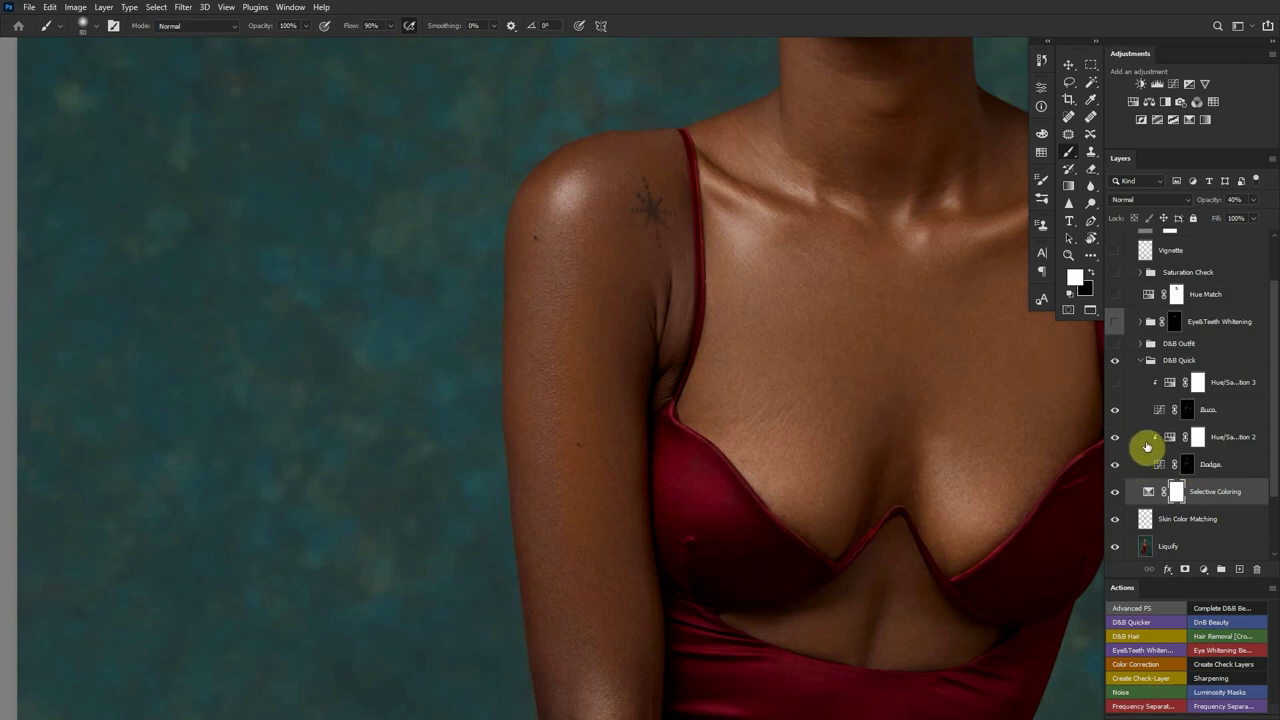
Review the Reds settings of the Hue/Saturation layer clipped to Dodge and compare the skin with and without it, leaving it visible
double_click(1168, 437)
left_click(934, 142)
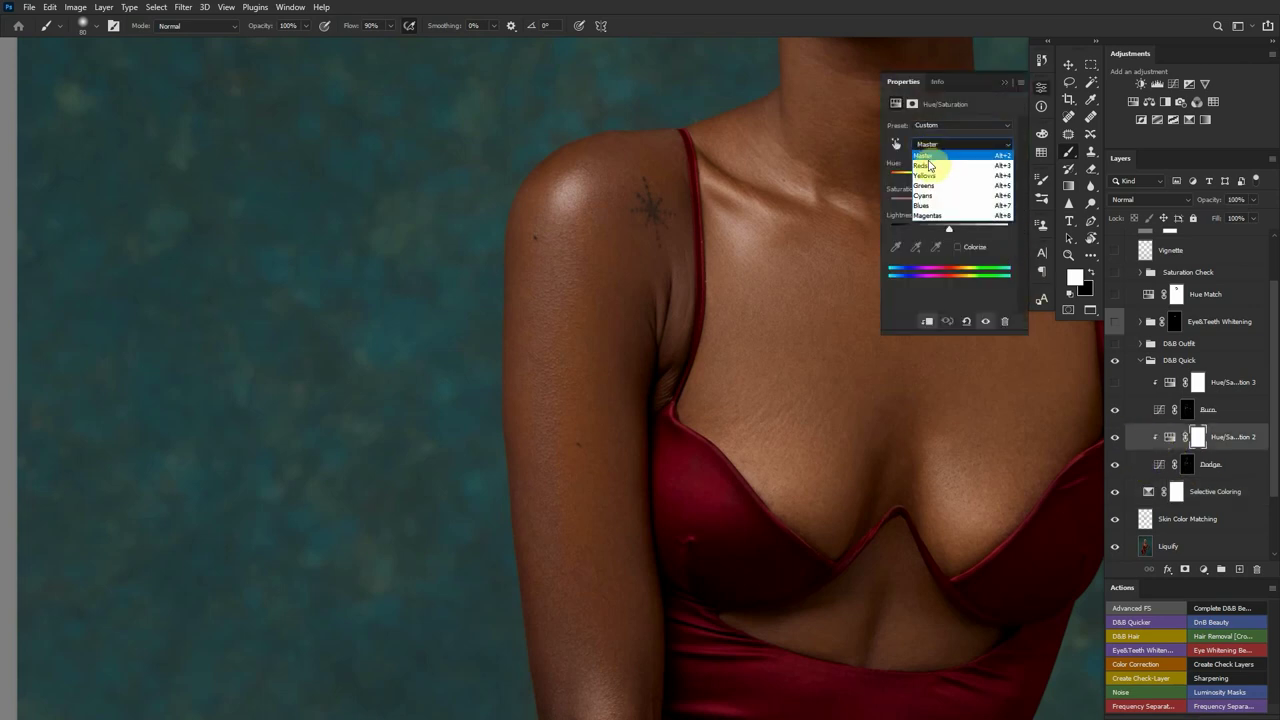
left_click(934, 155)
left_click(896, 248)
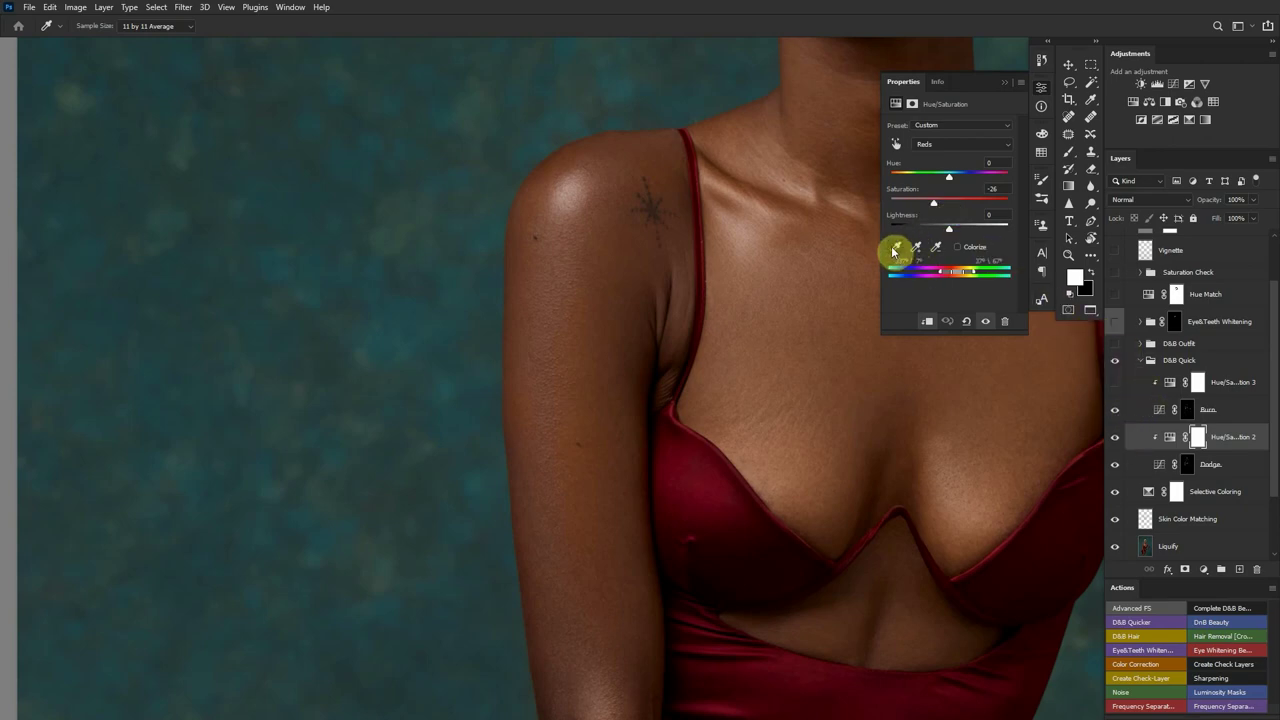
key("b")
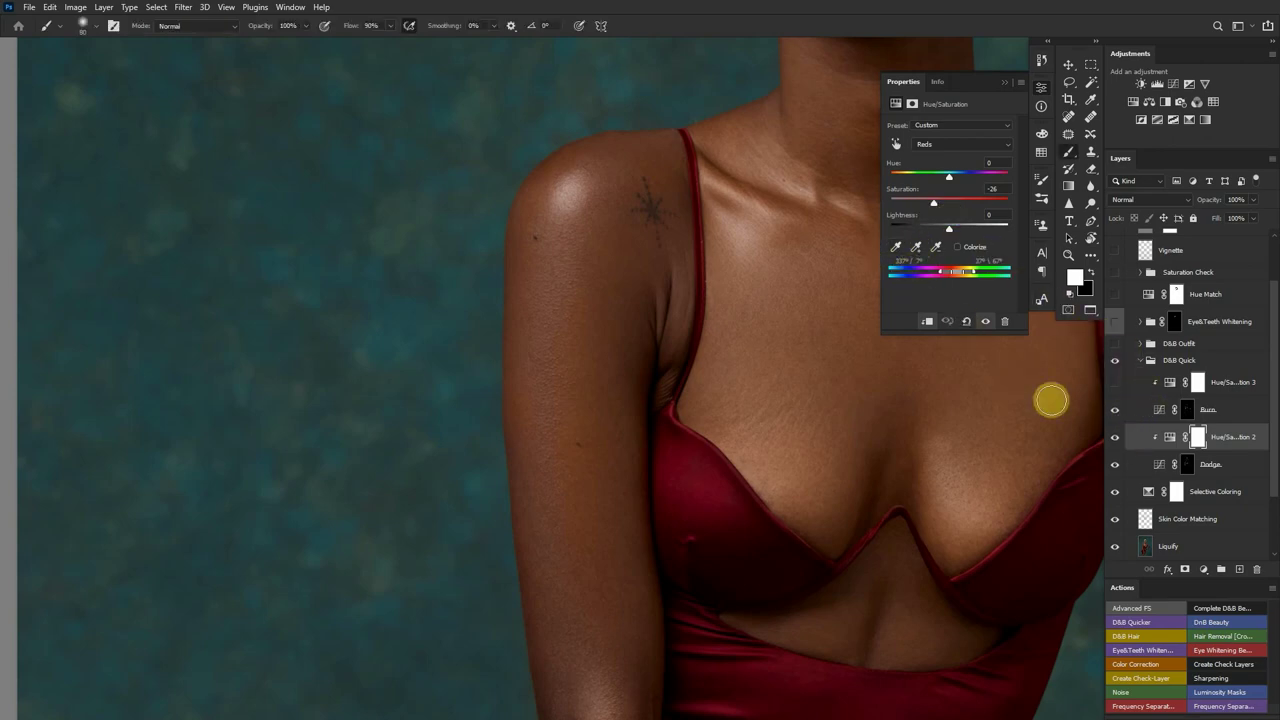
left_click(1115, 440)
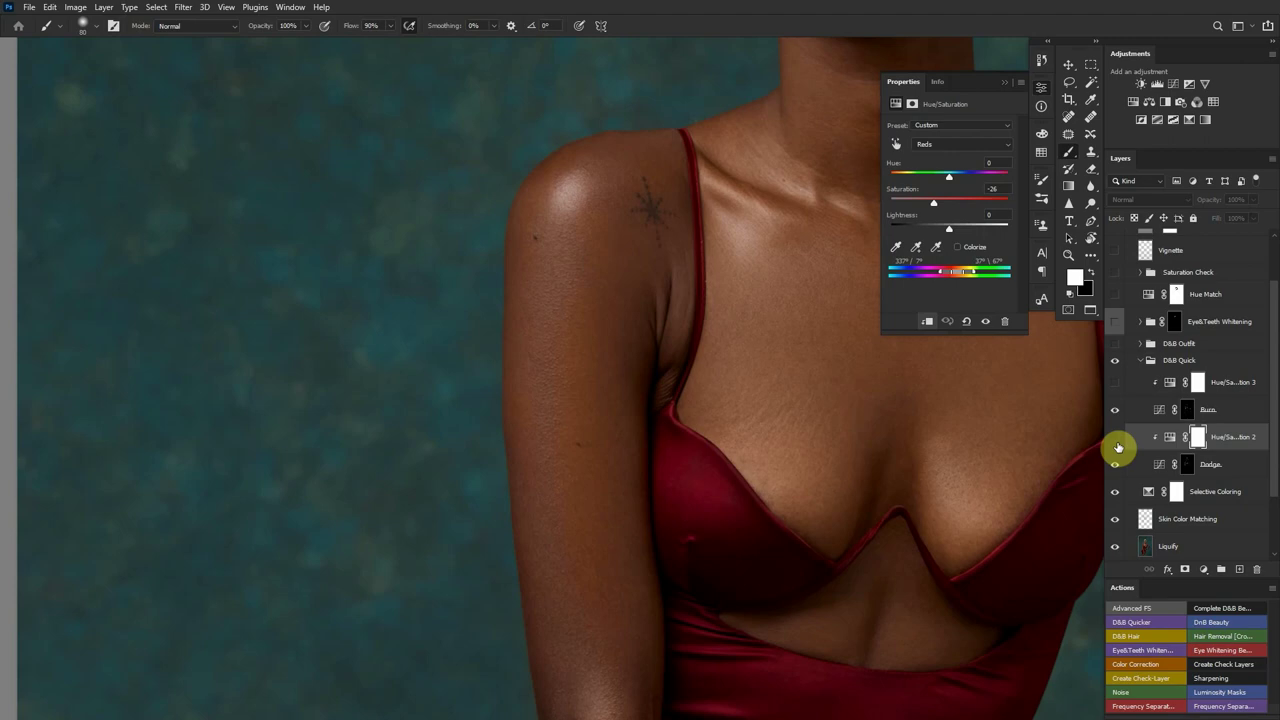
left_click(1116, 443)
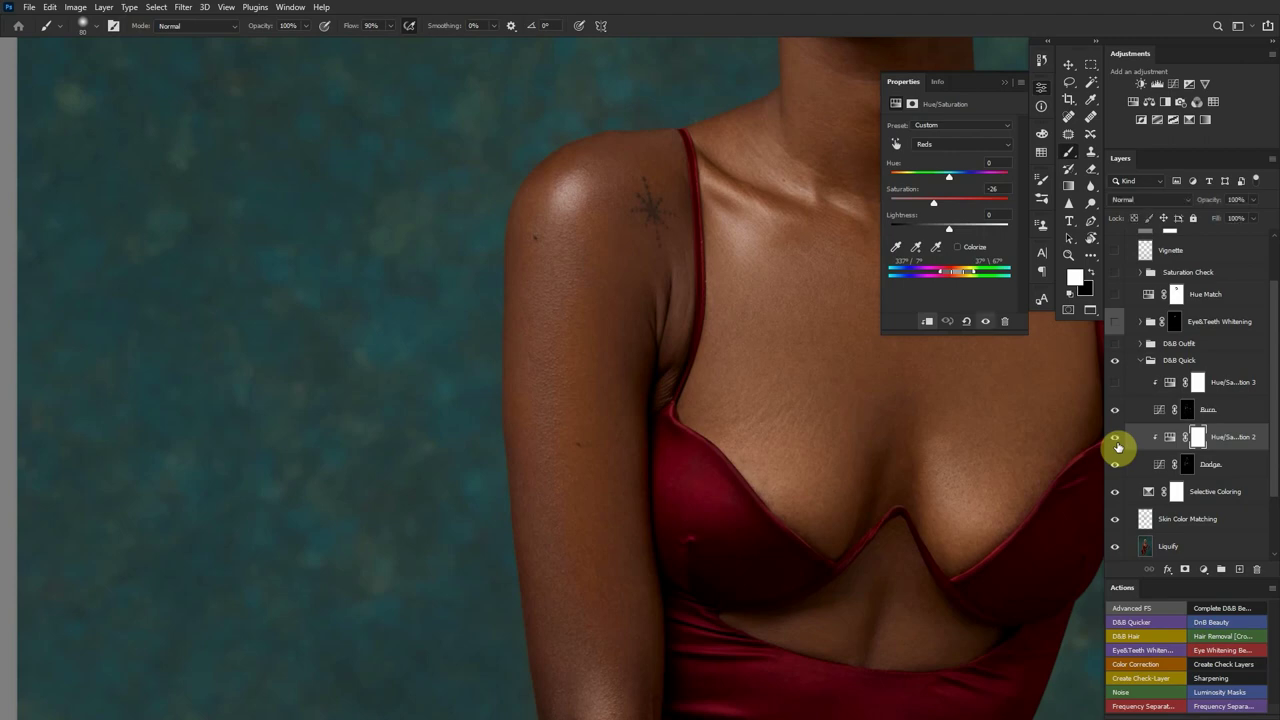
Make the Hue/Saturation layer clipped to Burn visible and review its Reds saturation settings
left_click(1169, 388)
left_click(1115, 382)
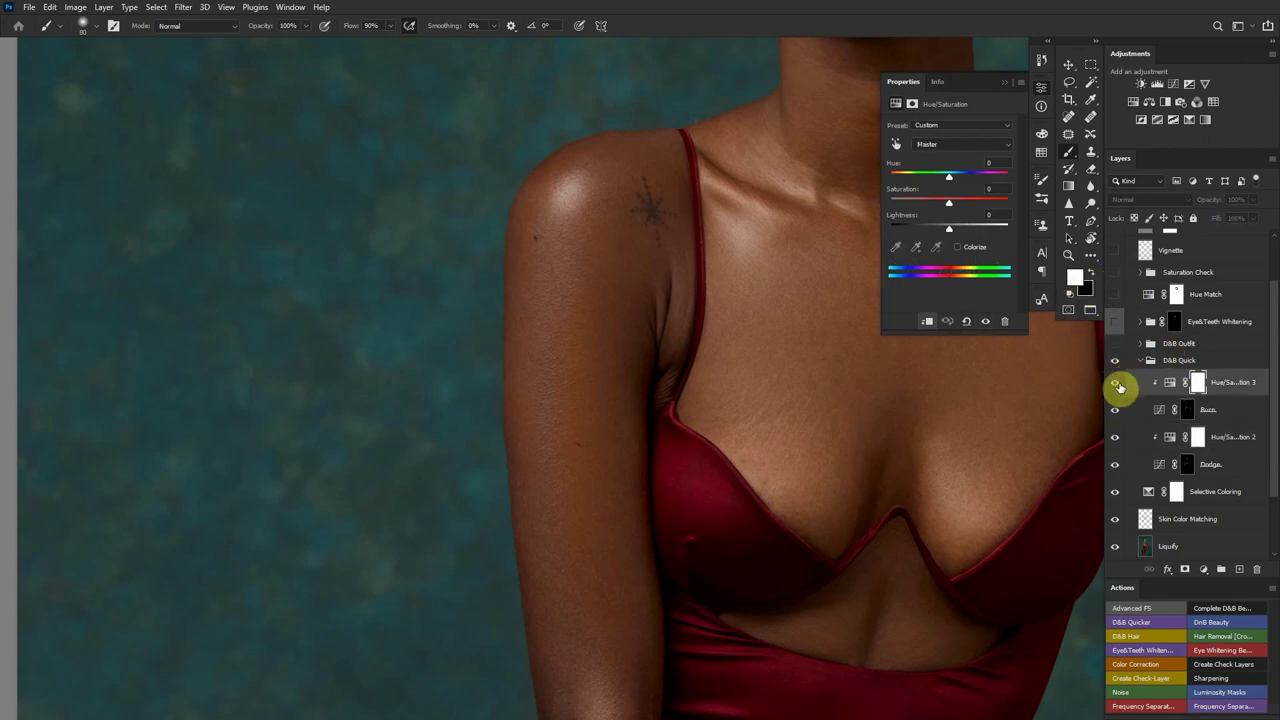
left_click(924, 146)
left_click(928, 162)
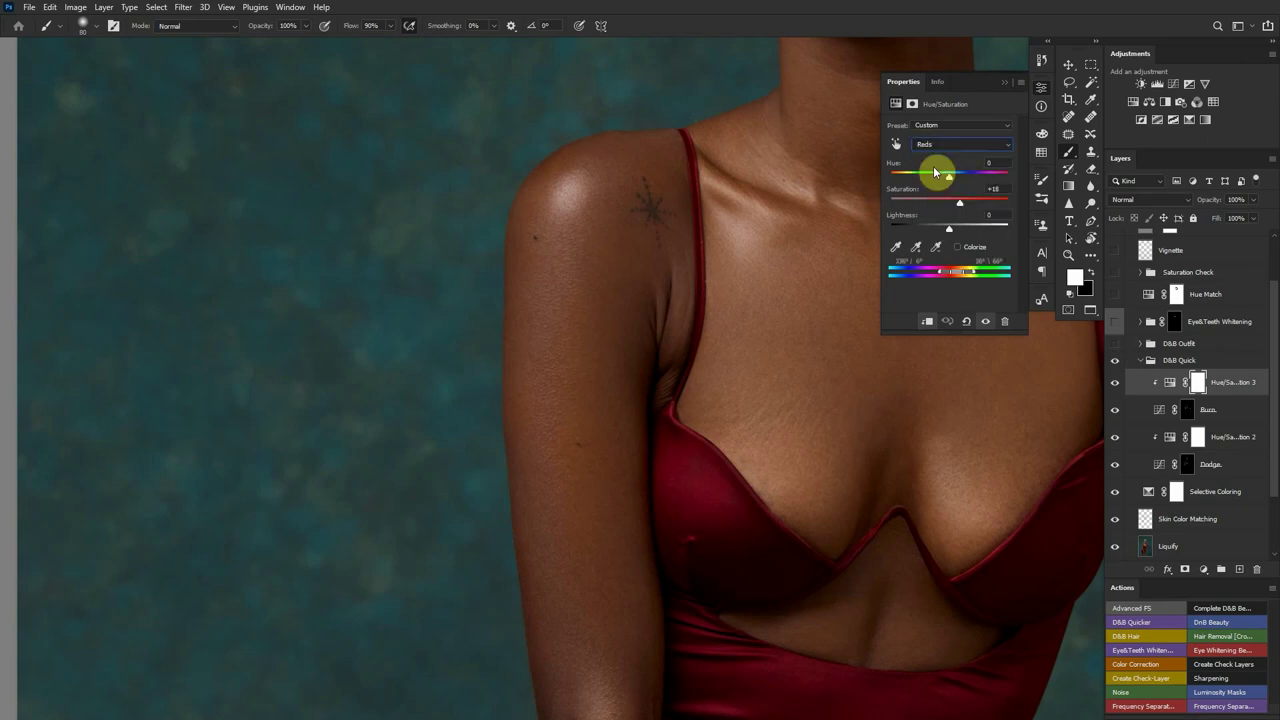
left_click_drag(949, 203, 960, 203)
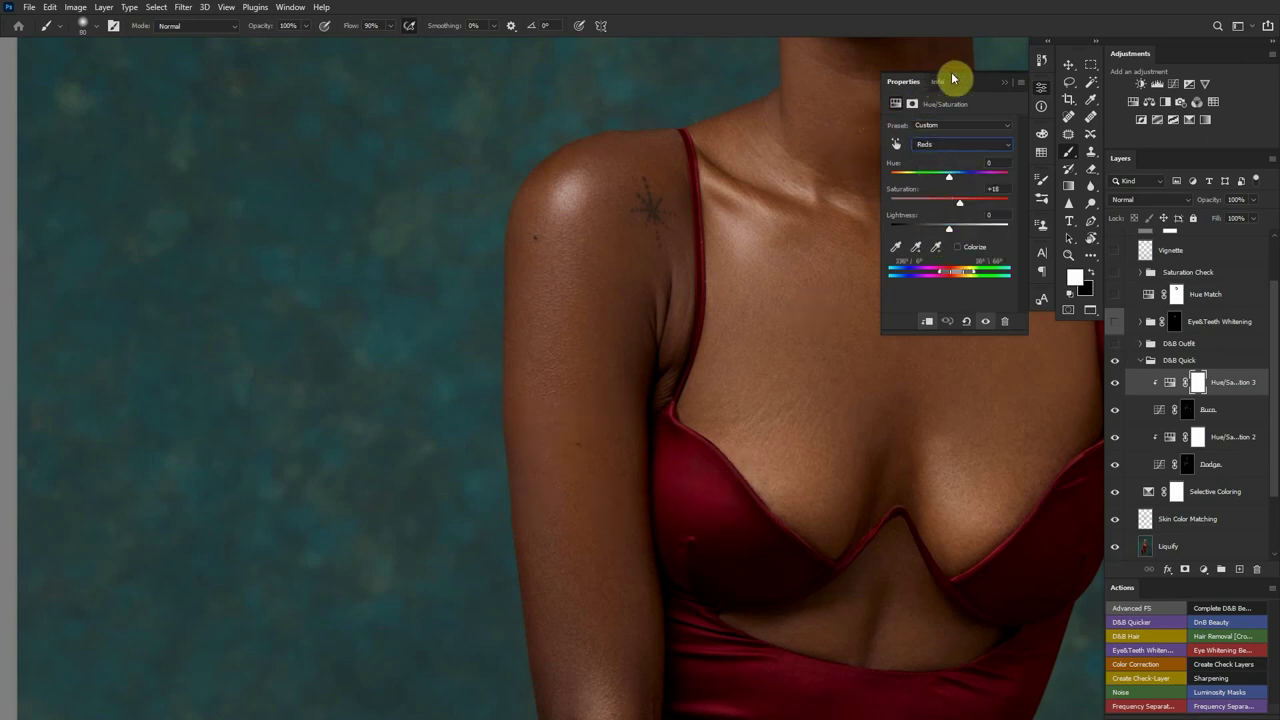
left_click(1002, 83)
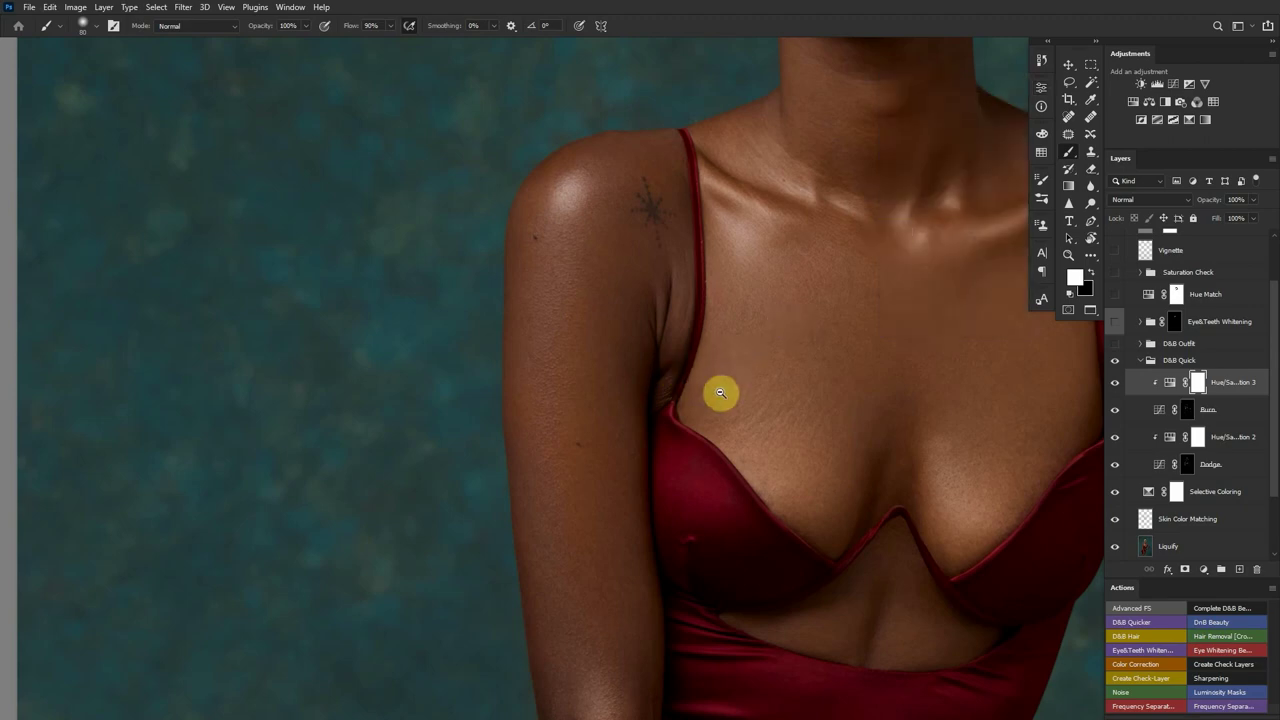
Compare the whole portrait with and without the D&B Quick group, and make the D&B Outfit group visible
scroll(720, 391, "down", 3)
scroll(708, 405, "down", 4)
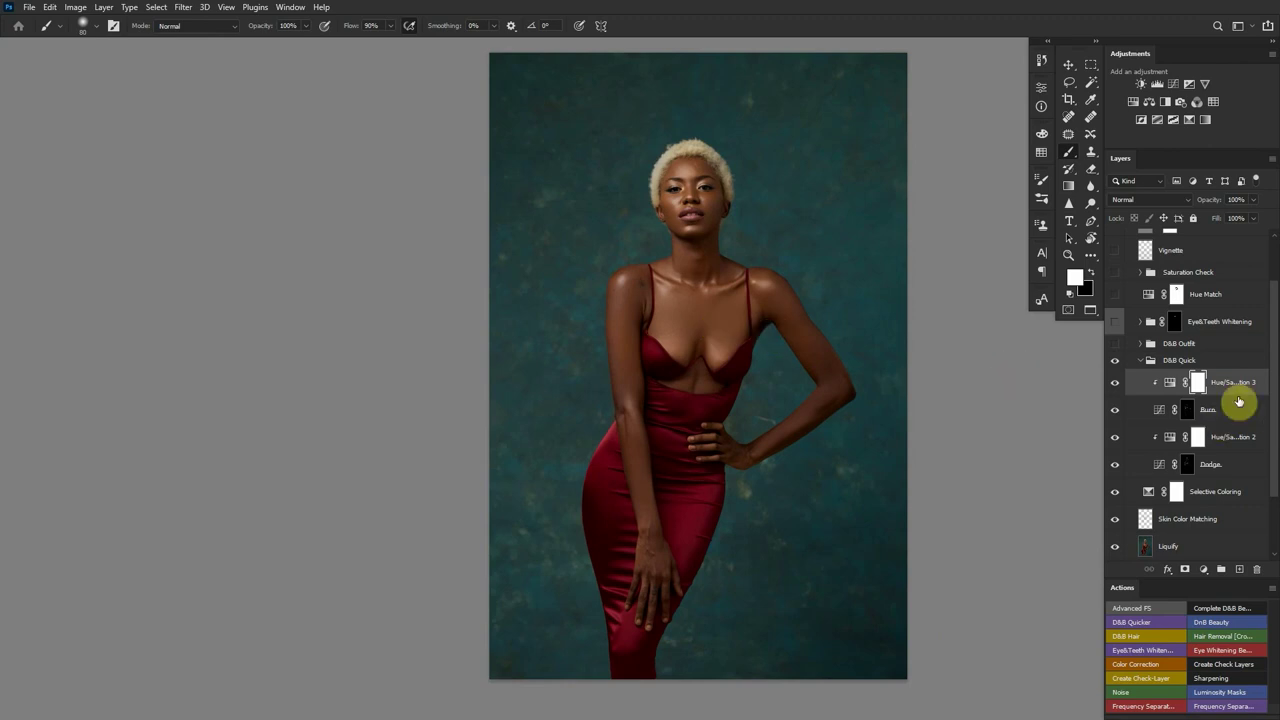
left_click(1141, 361)
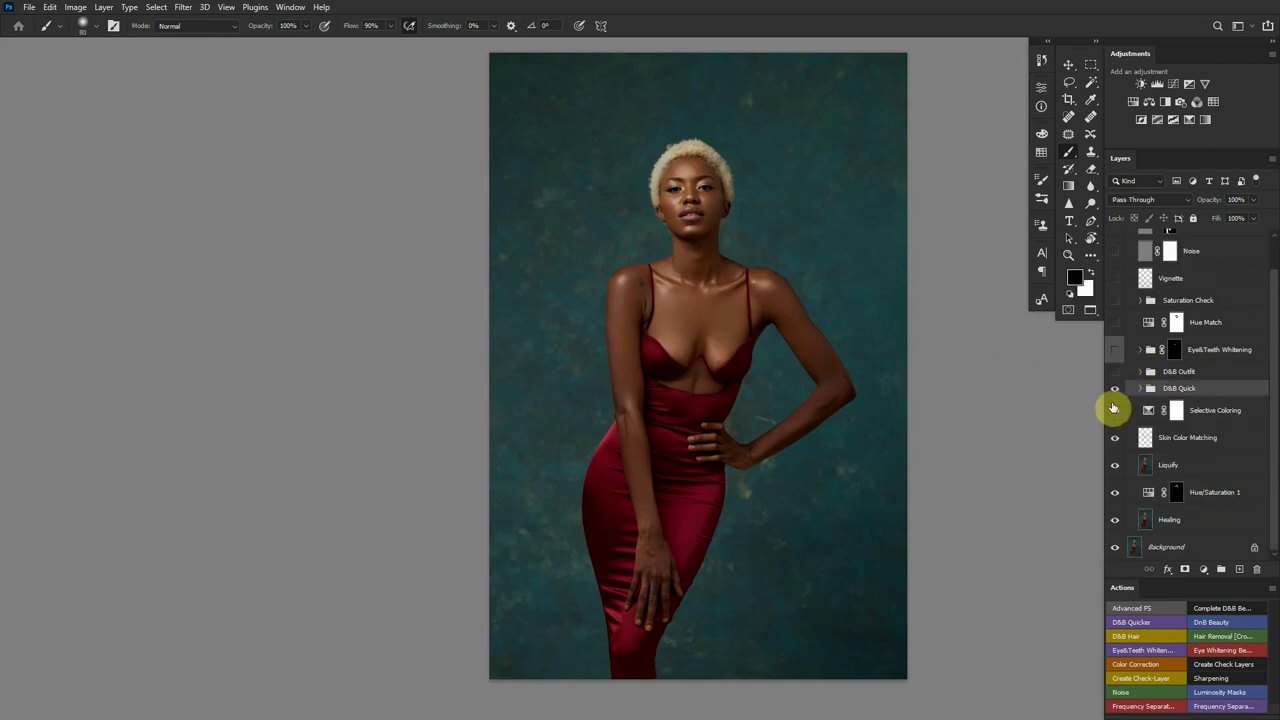
left_click(1116, 393)
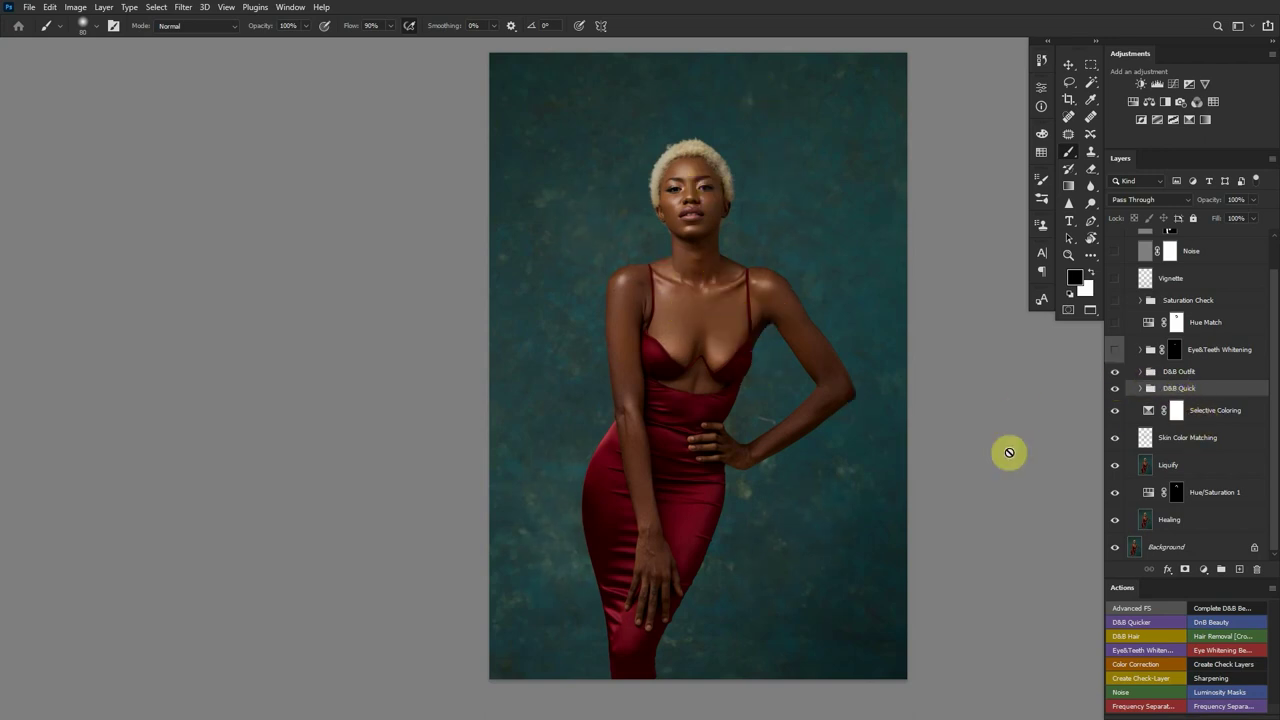
Expand the D&B Outfit group to look at its B and D curves layers, and collapse it again
left_click(1141, 389)
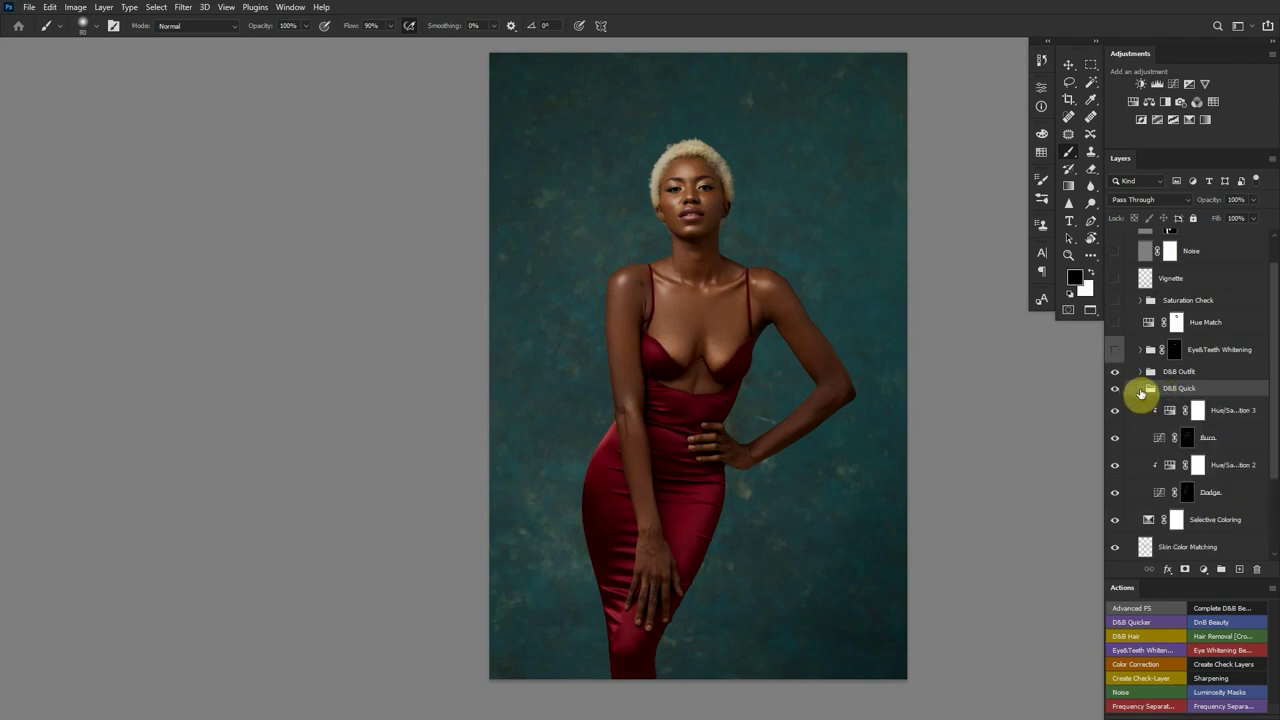
left_click(1141, 389)
left_click(1140, 372)
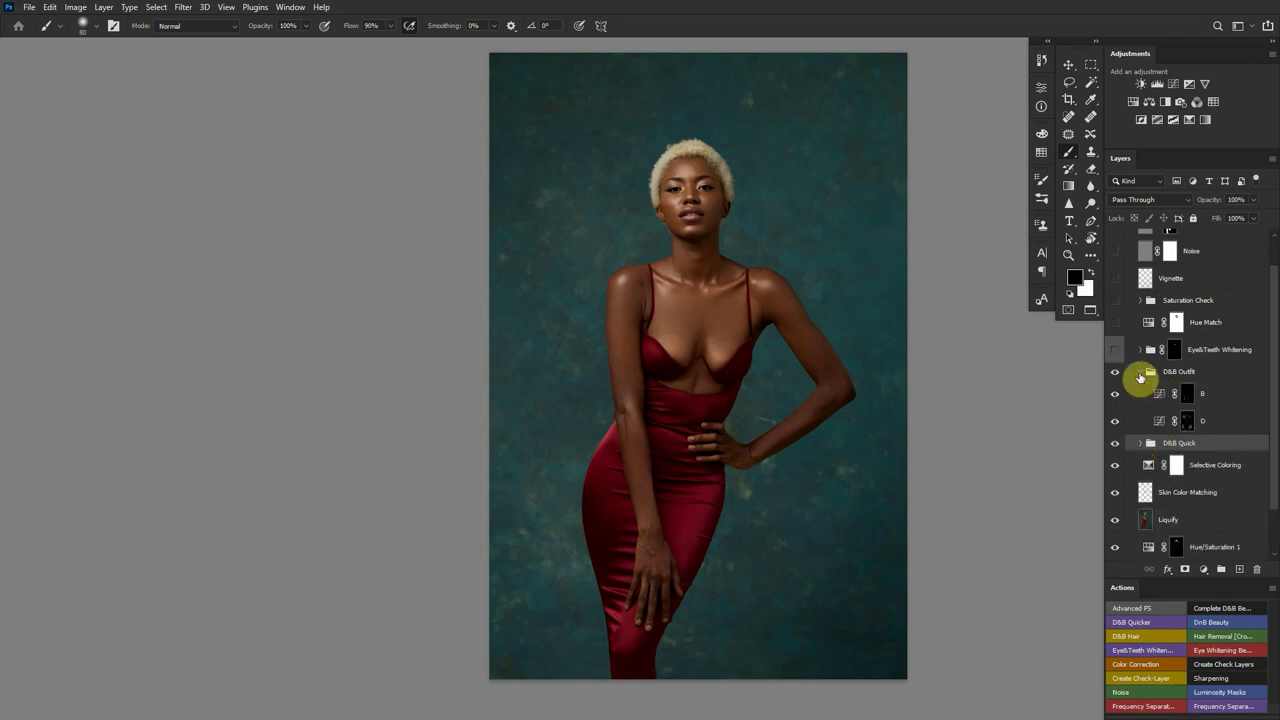
left_click(1235, 400)
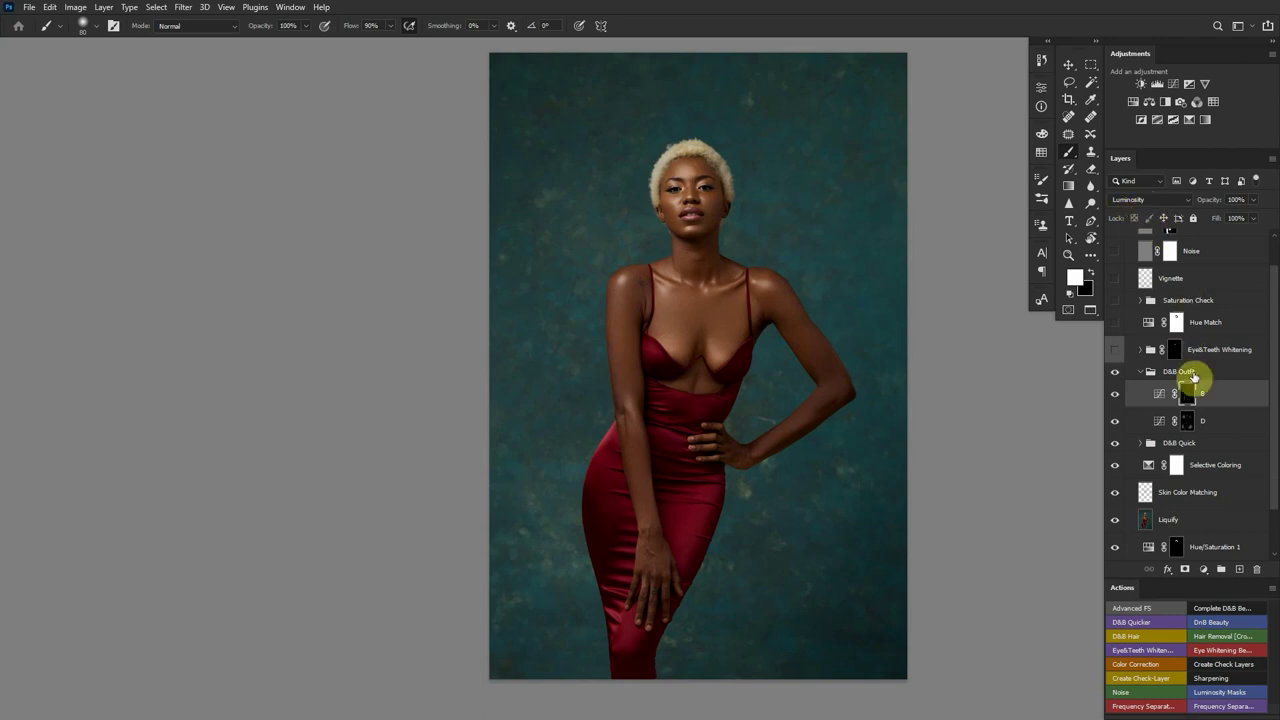
left_click(1210, 421)
left_click(1211, 403)
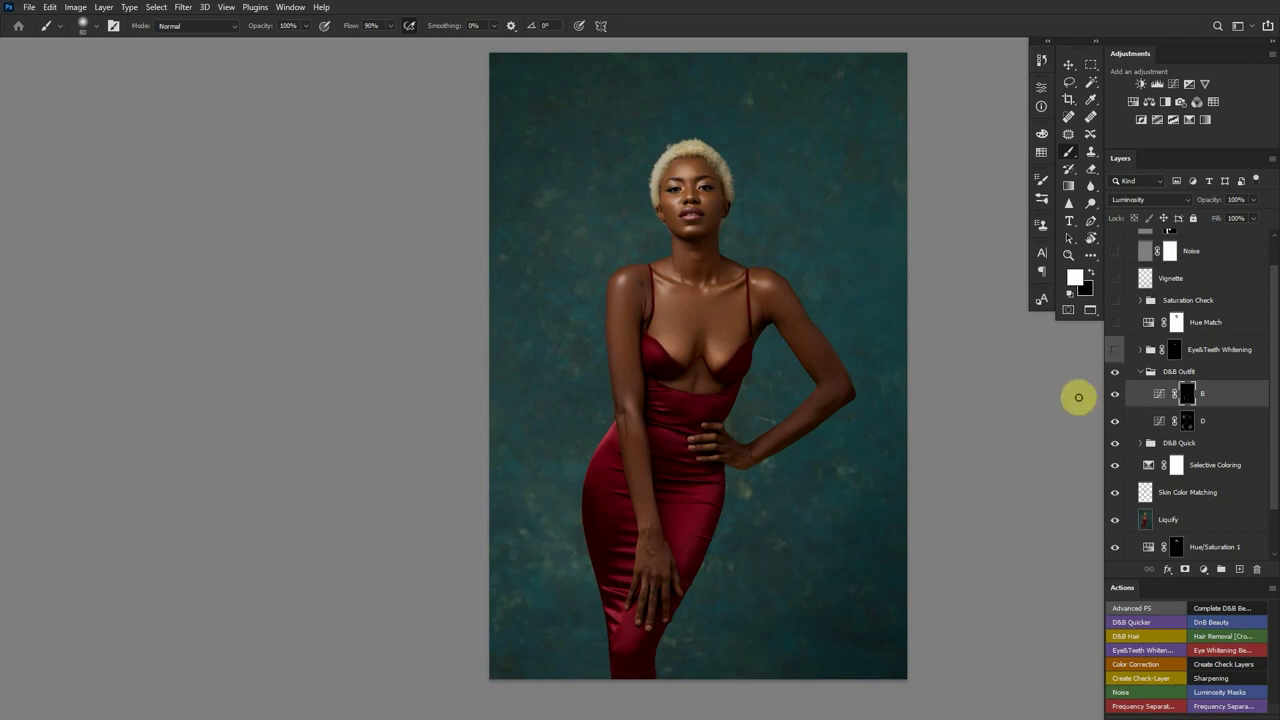
left_click(1140, 371)
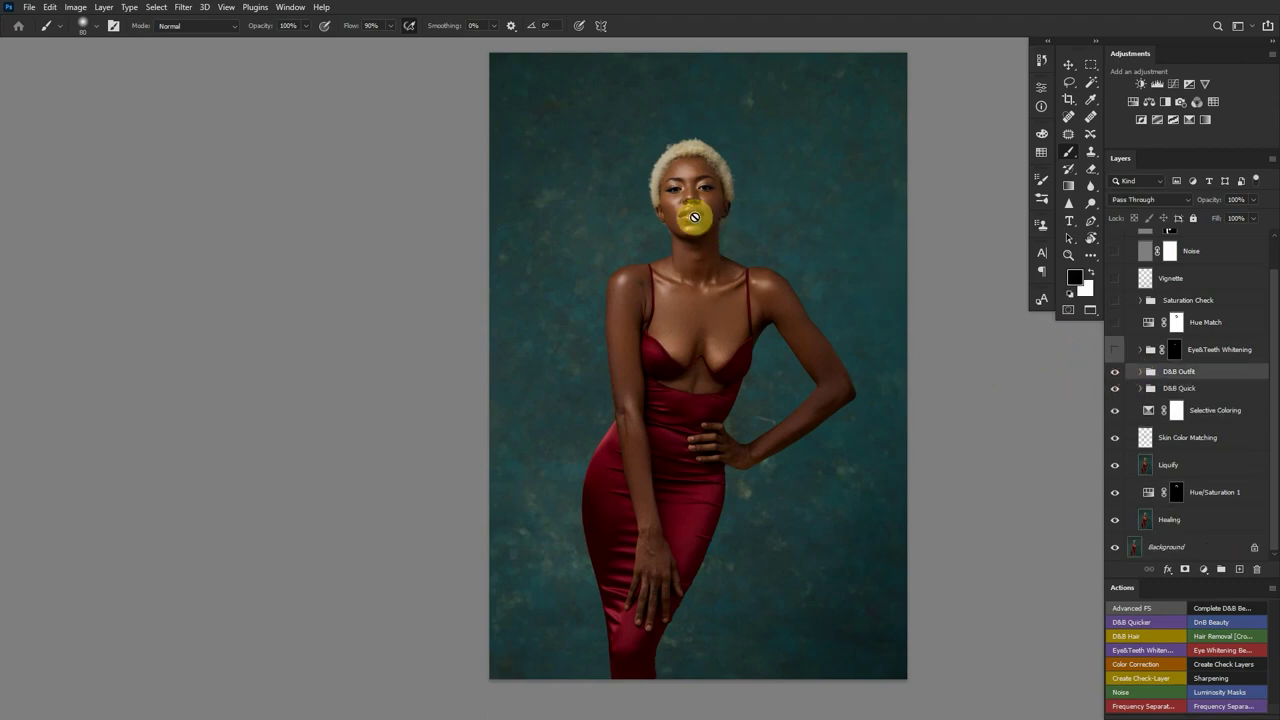
Make the Eye&Teeth Whitening group visible and expand it to show its adjustment layers
scroll(694, 217, "up", 5)
scroll(777, 209, "up", 3)
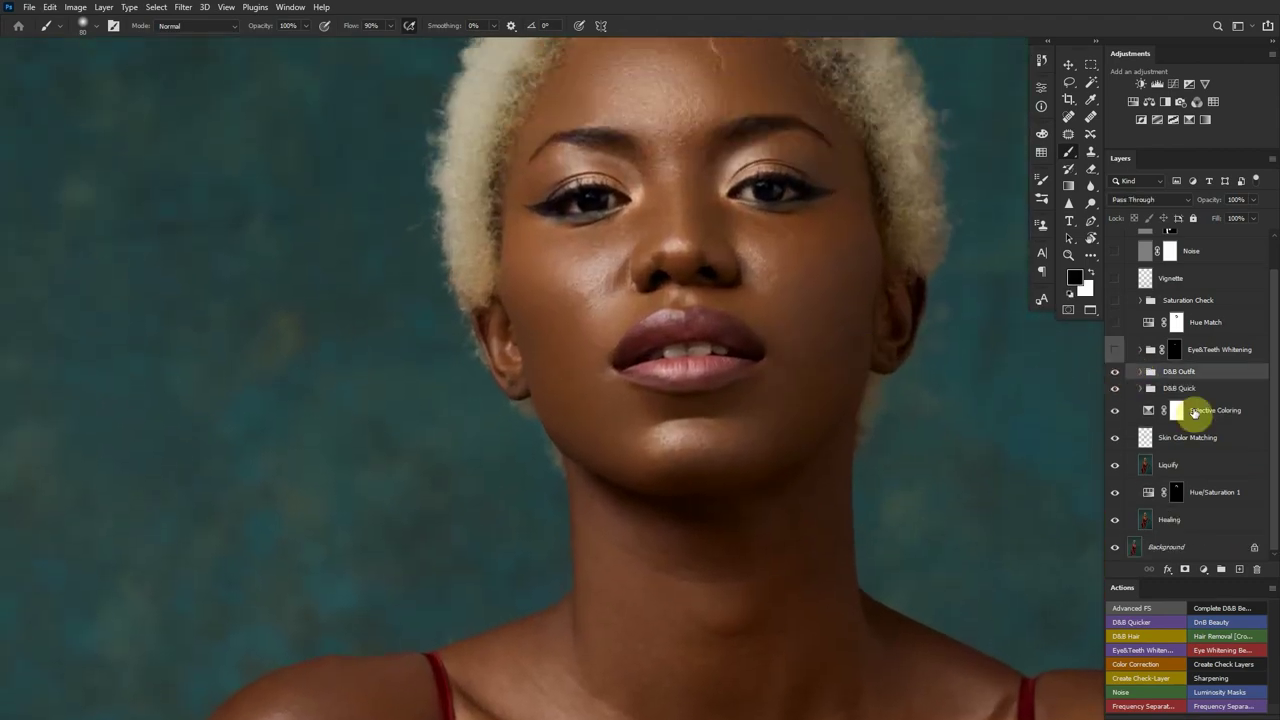
left_click(1114, 350)
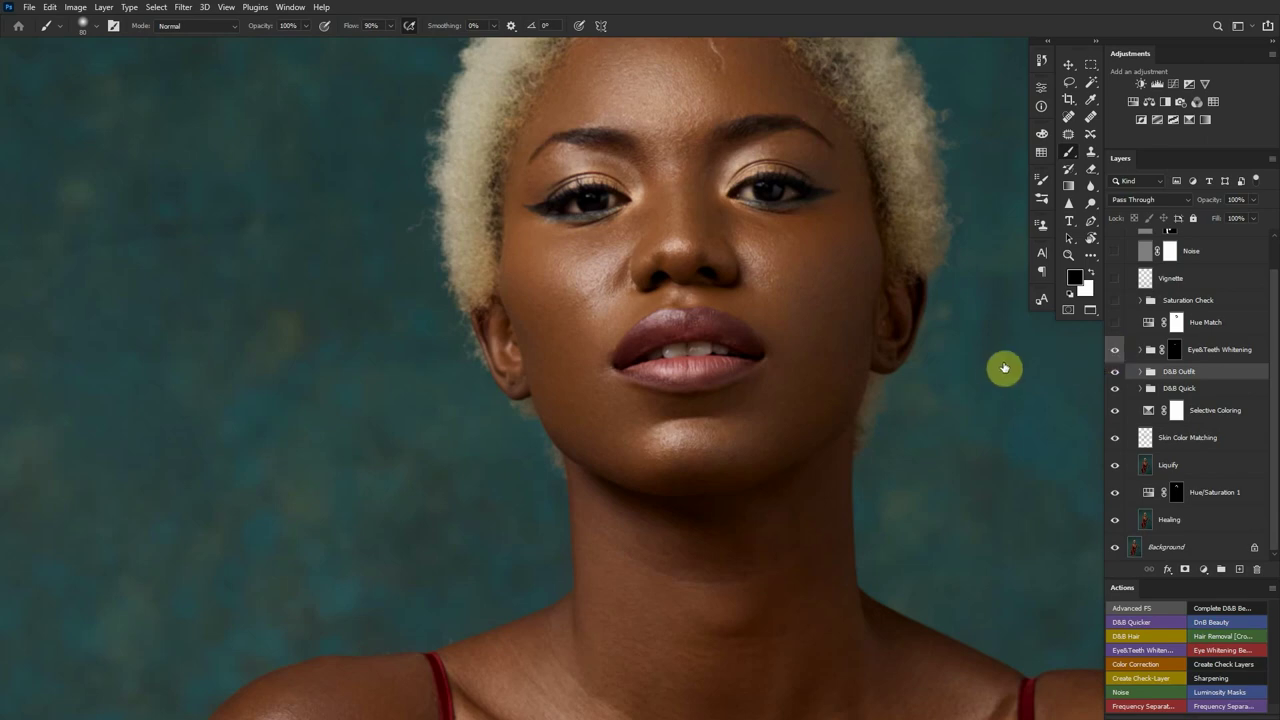
left_click(1140, 350)
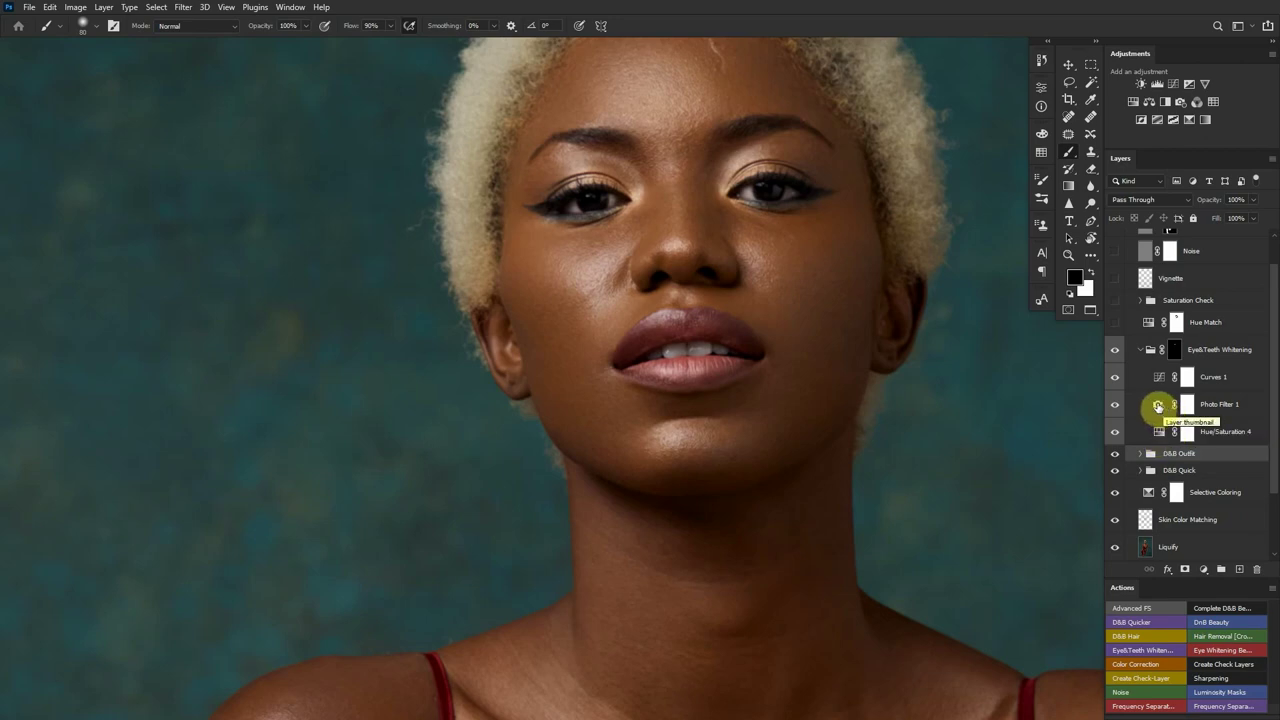
Review the Photo Filter 1 and Curves 1 settings inside the Eye&Teeth Whitening group
double_click(1158, 405)
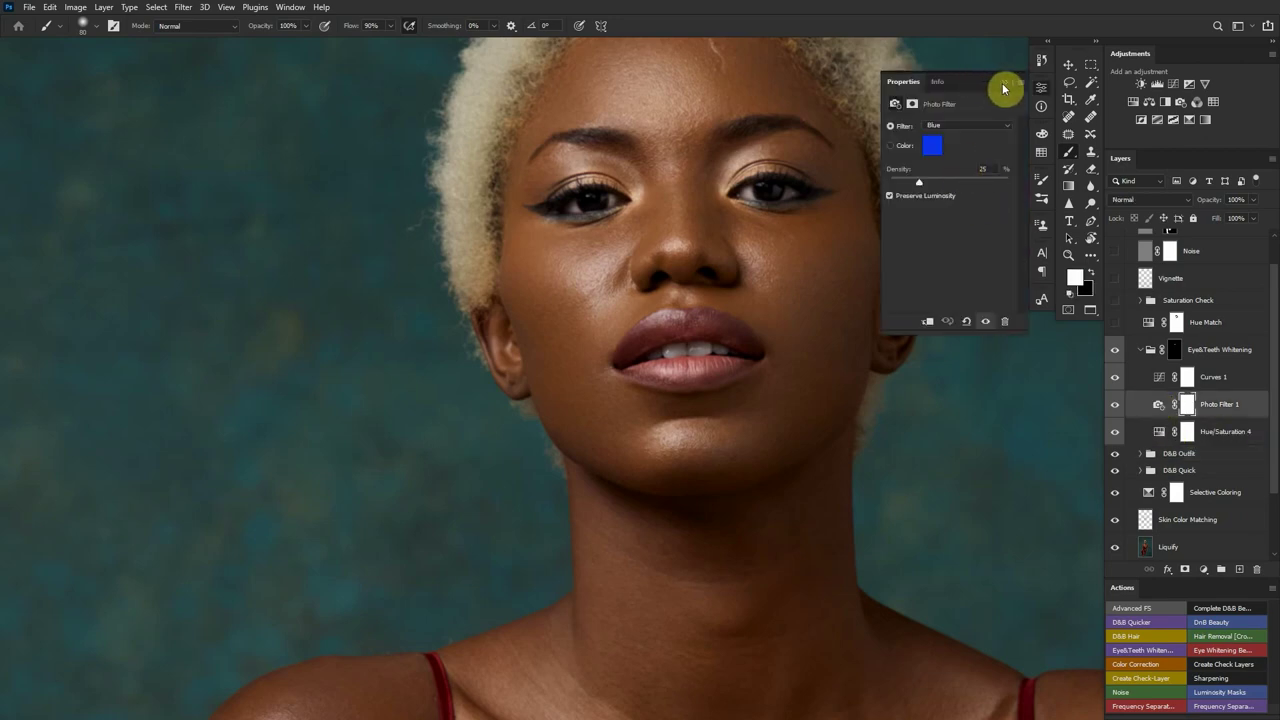
left_click(1004, 87)
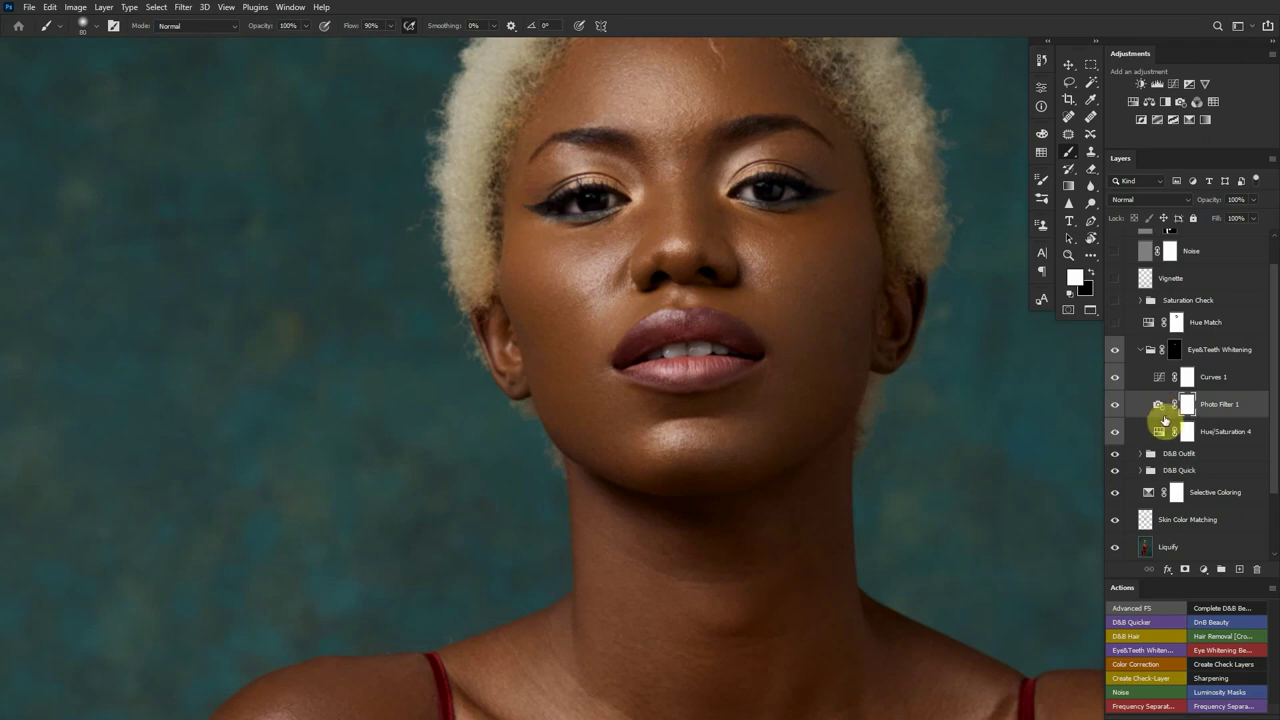
double_click(1157, 379)
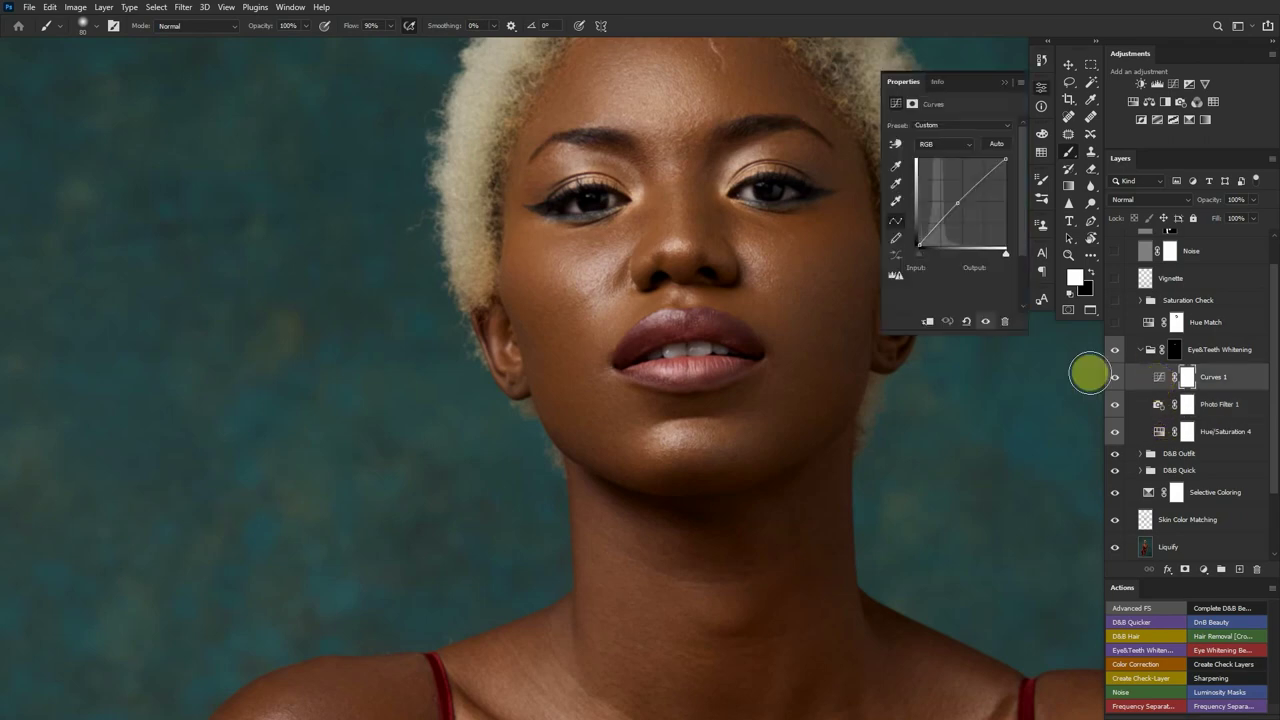
left_click_drag(960, 190, 957, 203)
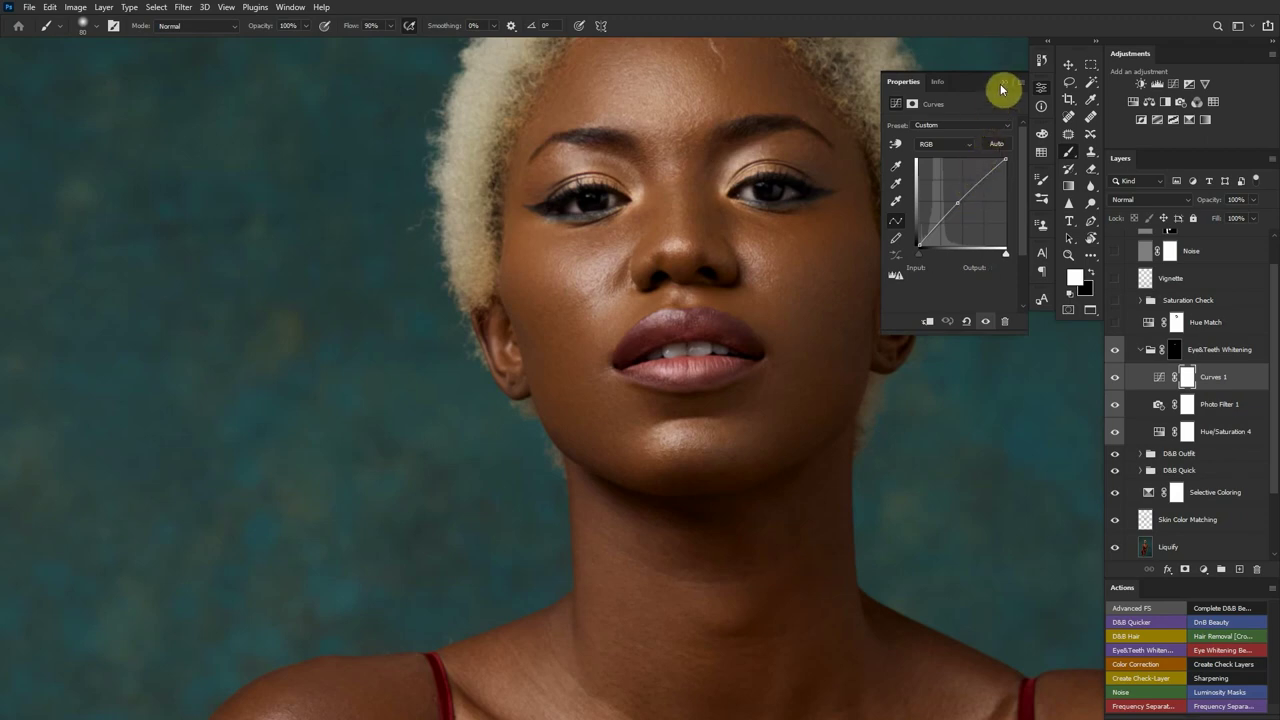
left_click(1002, 86)
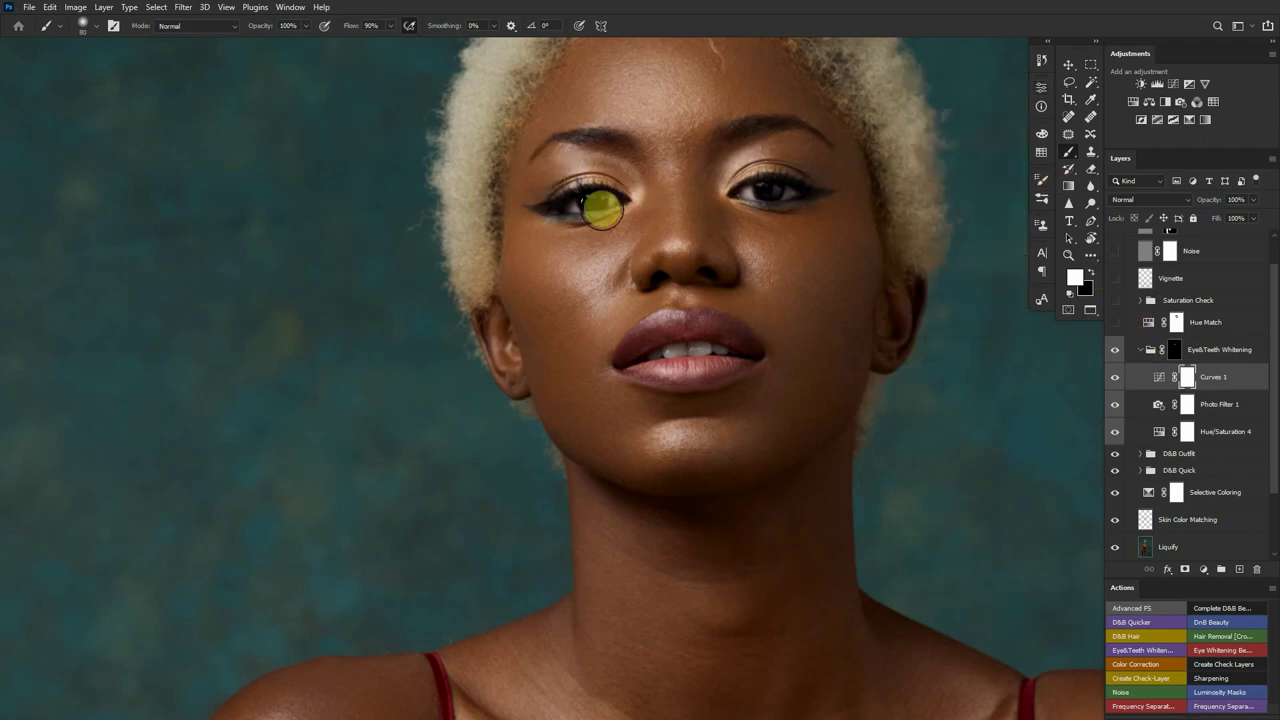
Collapse the Eye&Teeth Whitening group and compare the face with and without it, leaving it visible
left_click(1141, 350)
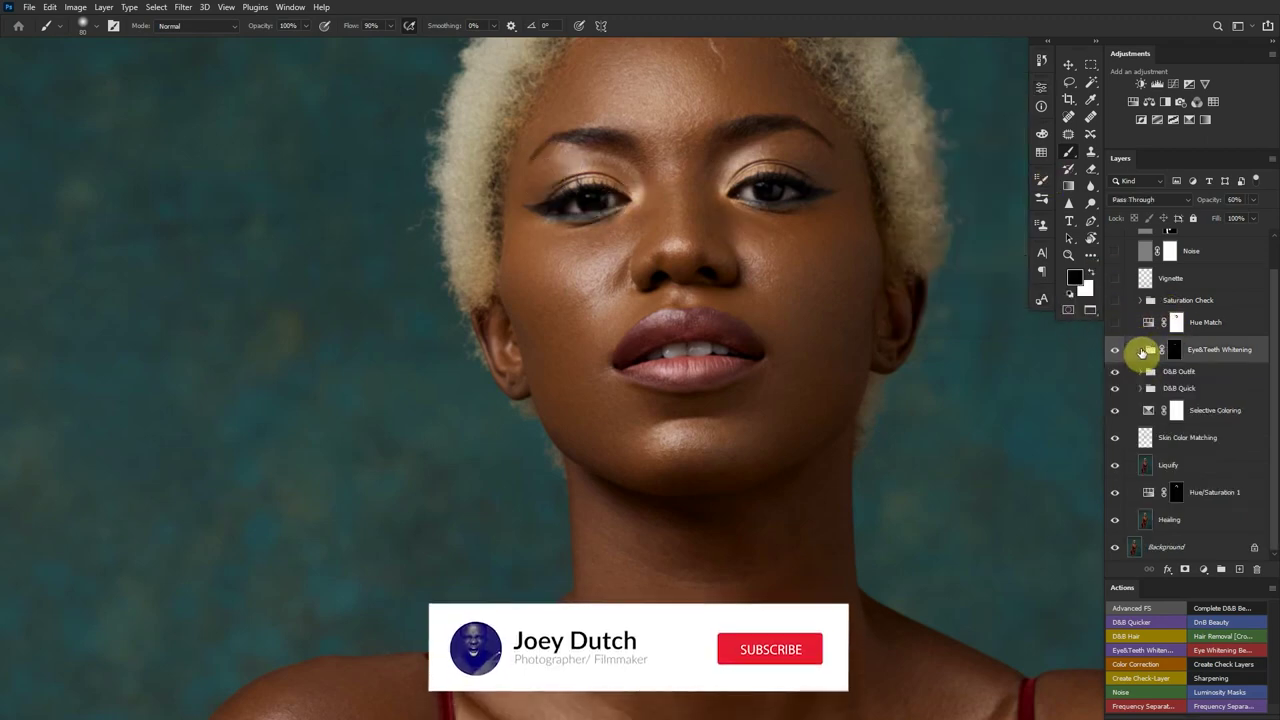
left_click(1115, 351)
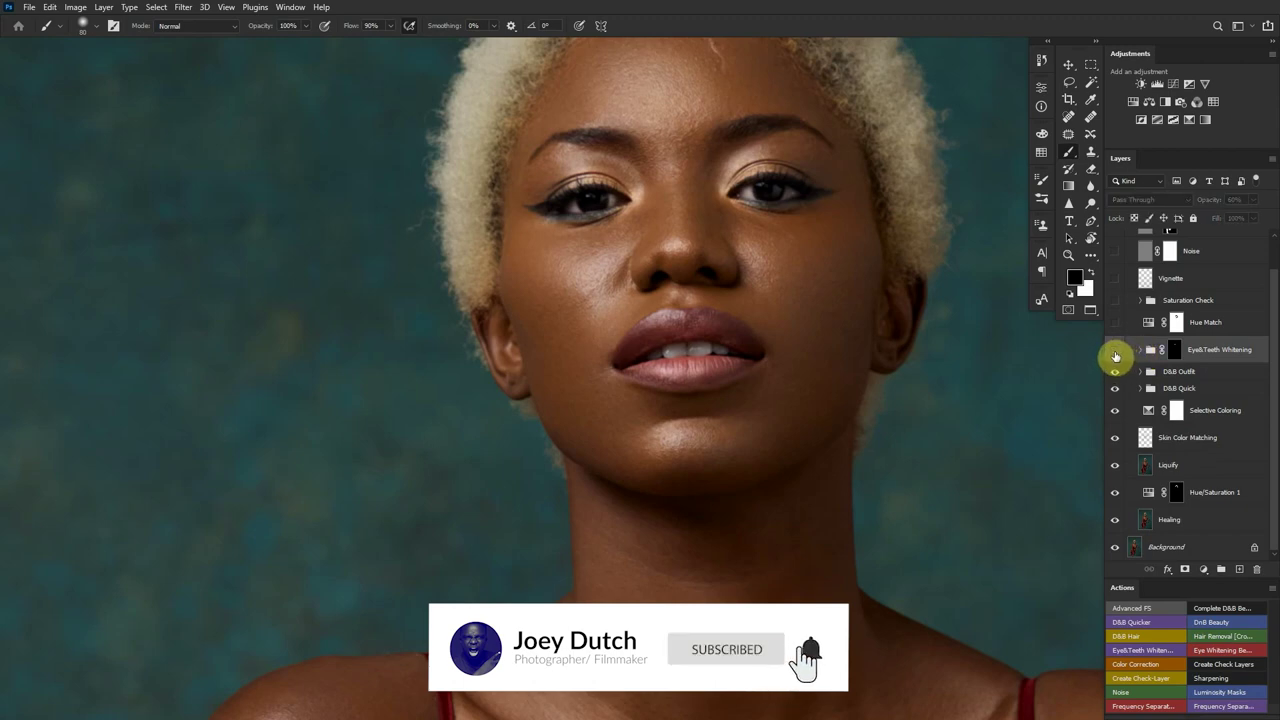
left_click(1115, 354)
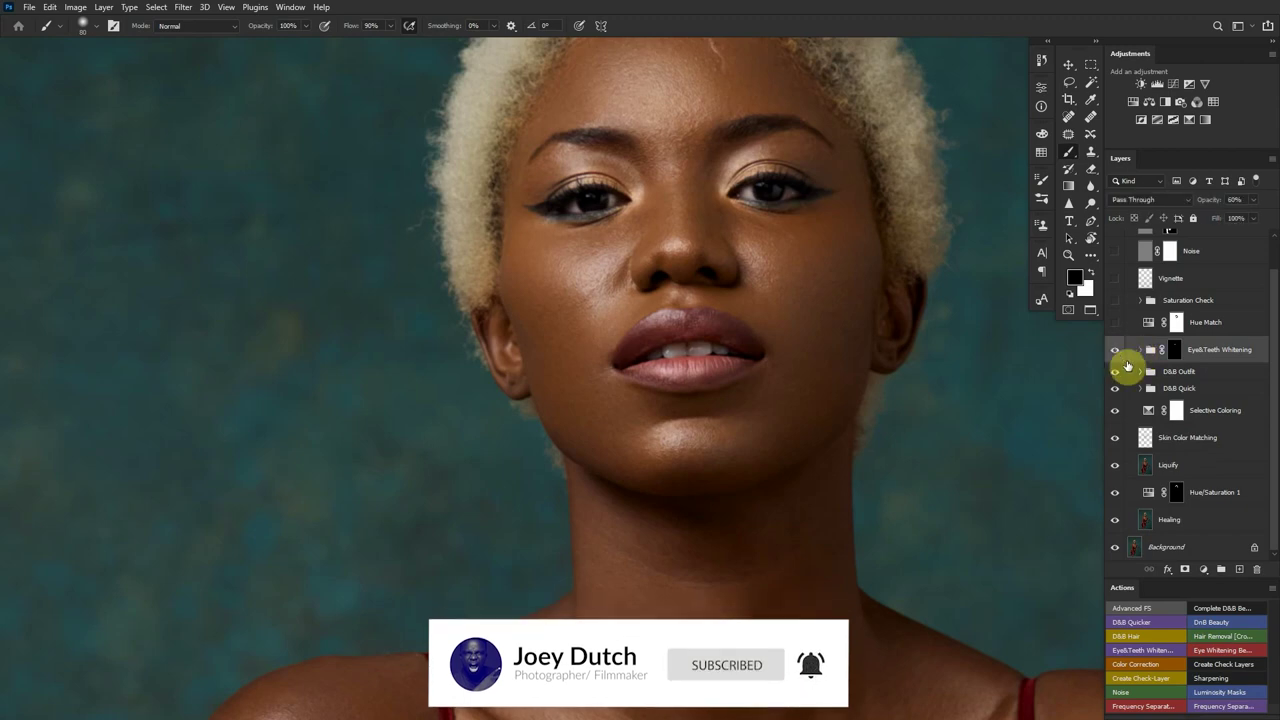
Collapse the Complete Retouch group and run the Create Check Layers action above it
scroll(646, 346, "down", 5)
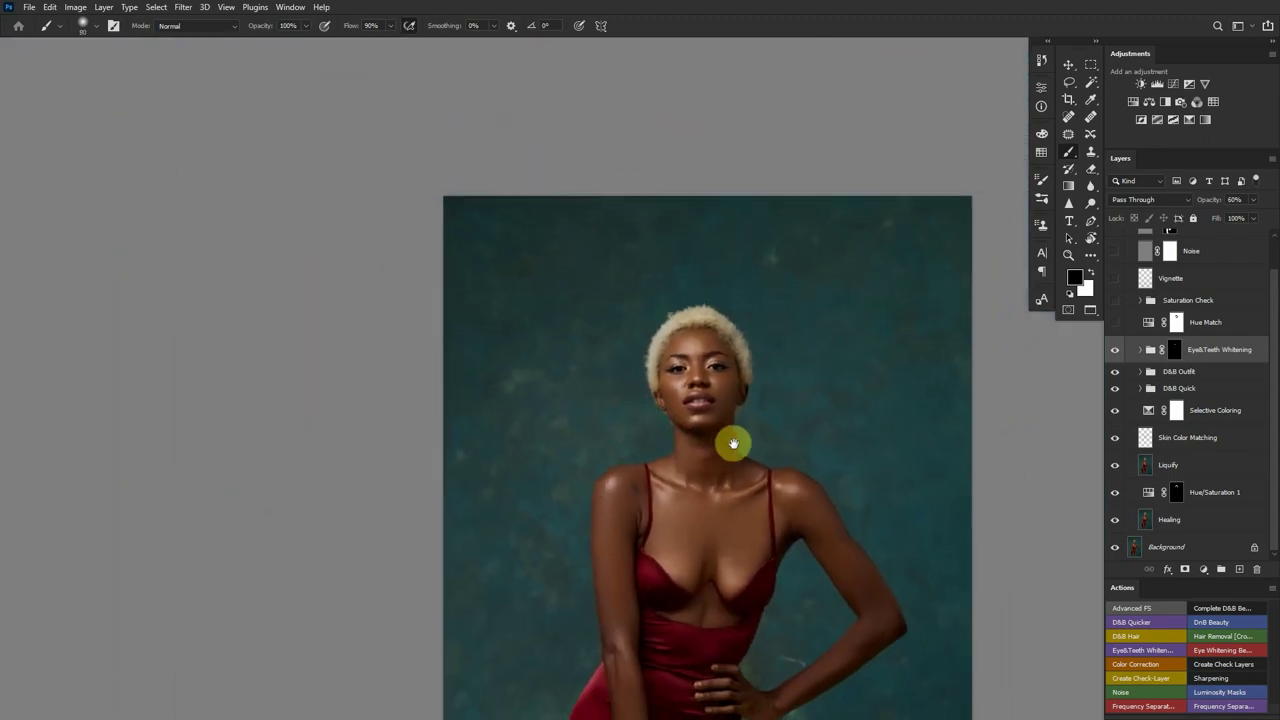
left_click_drag(733, 443, 637, 270)
scroll(637, 270, "down", 2)
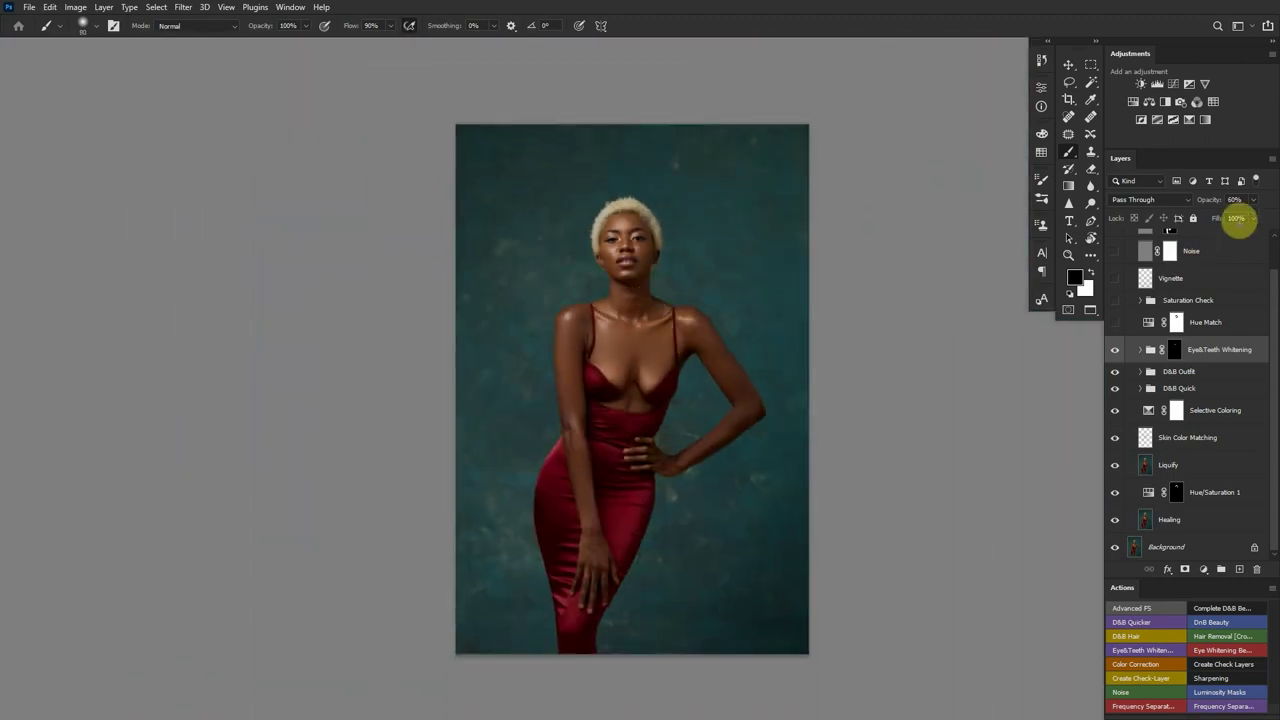
left_click_drag(1271, 334, 1274, 257)
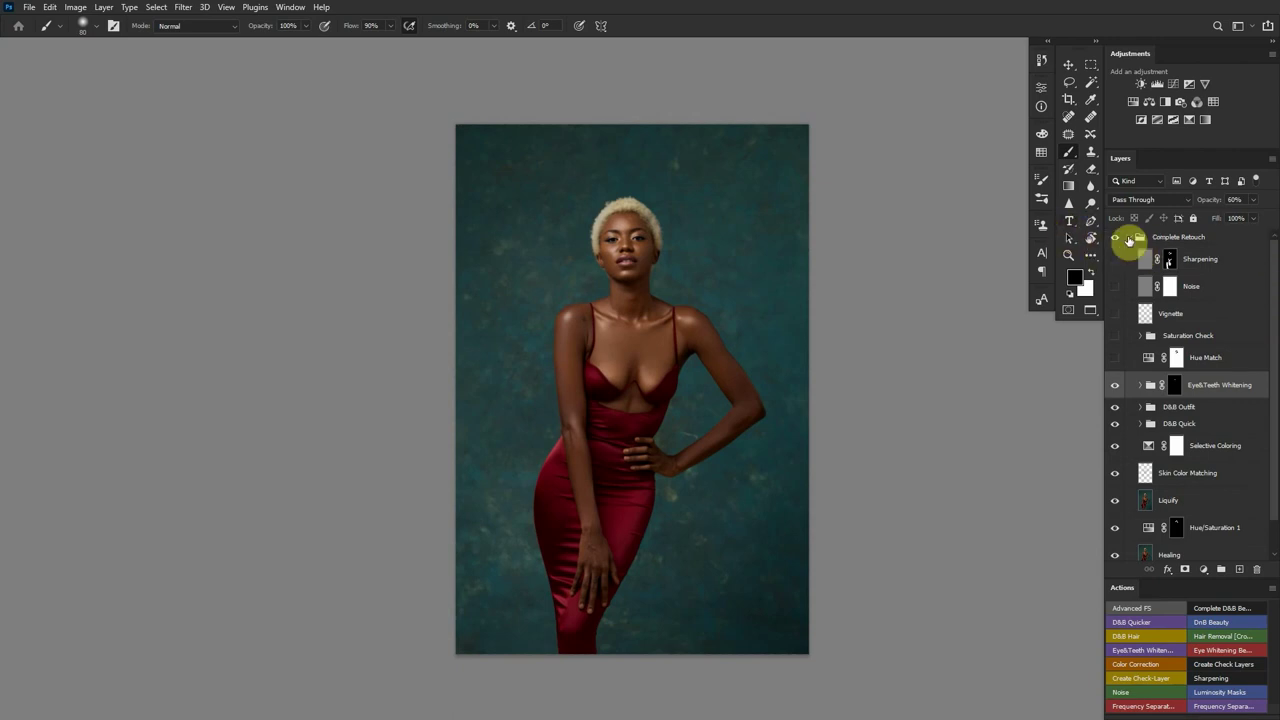
left_click(1131, 237)
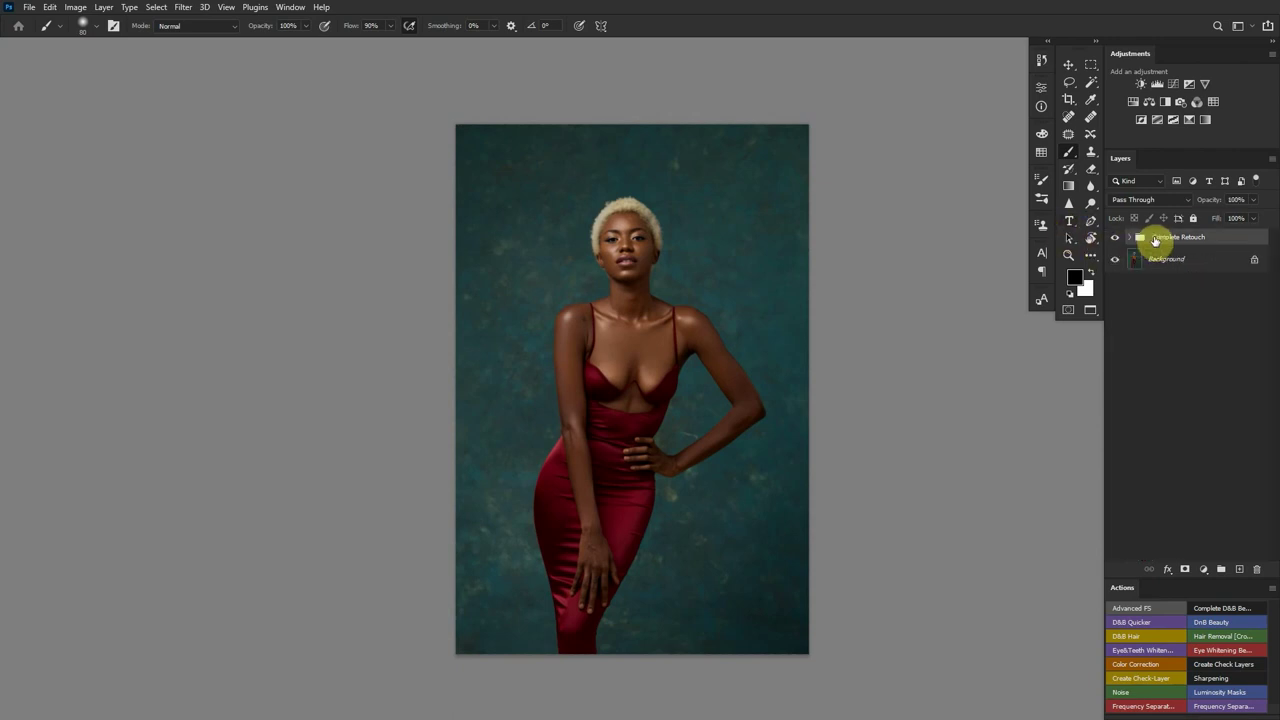
left_click(1232, 664)
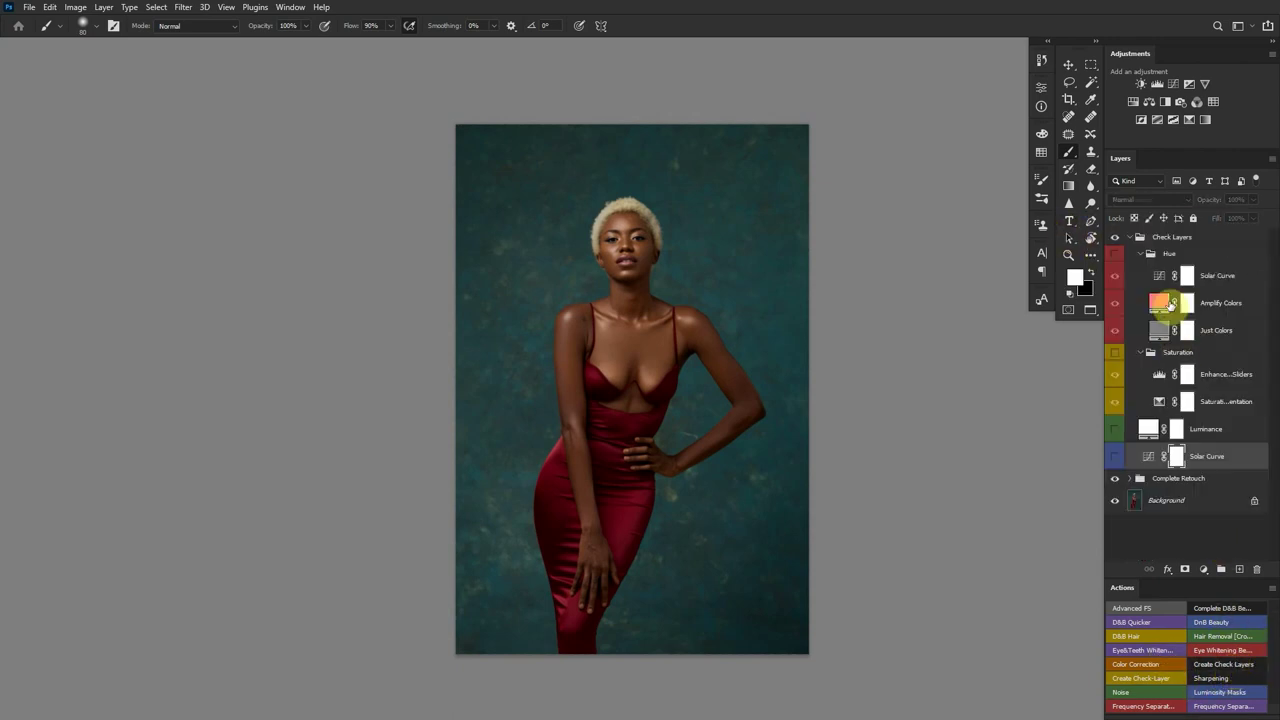
Collapse the Hue and Saturation check groups, and make the Hue group visible to inspect the skin's hue differences
left_click(1142, 254)
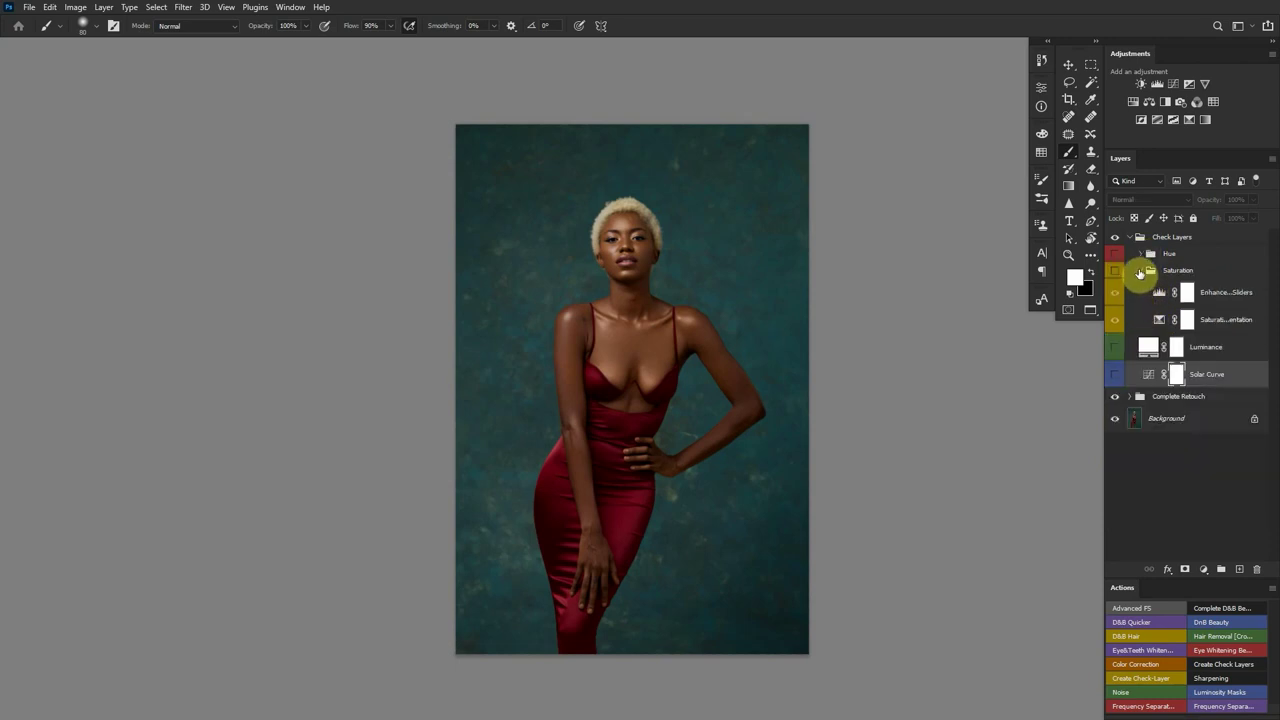
left_click(1141, 270)
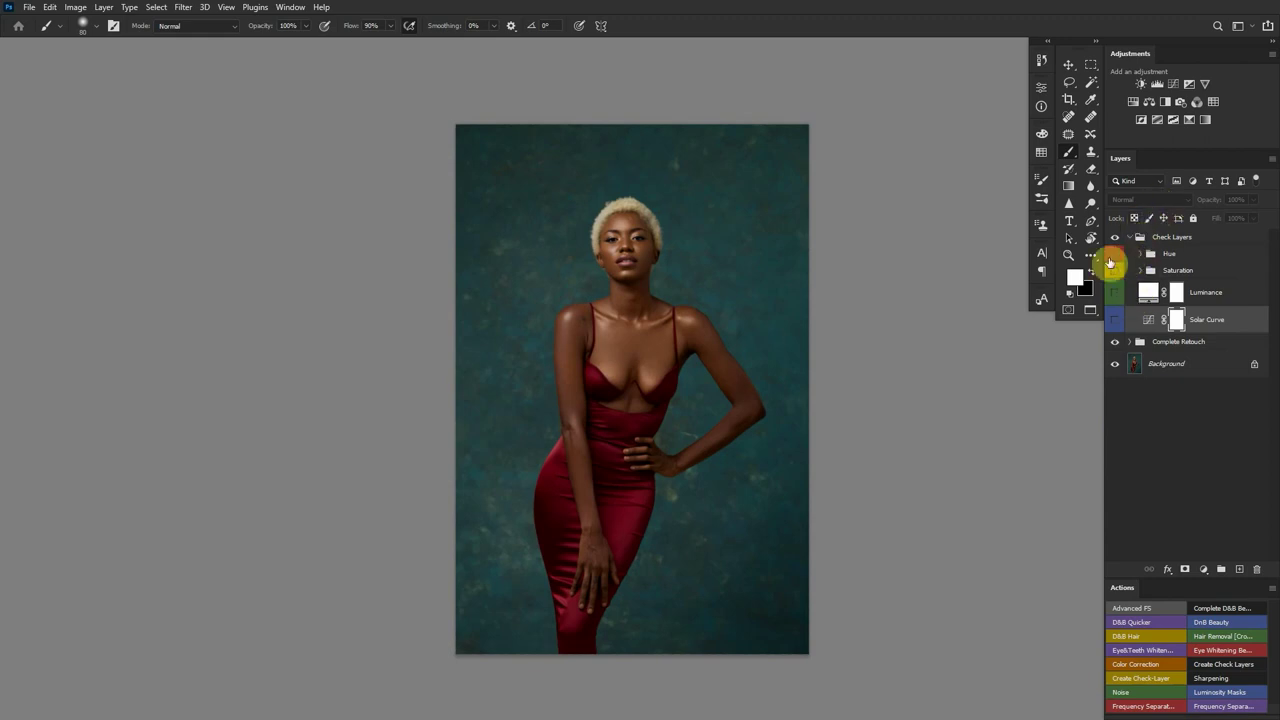
left_click(1116, 256)
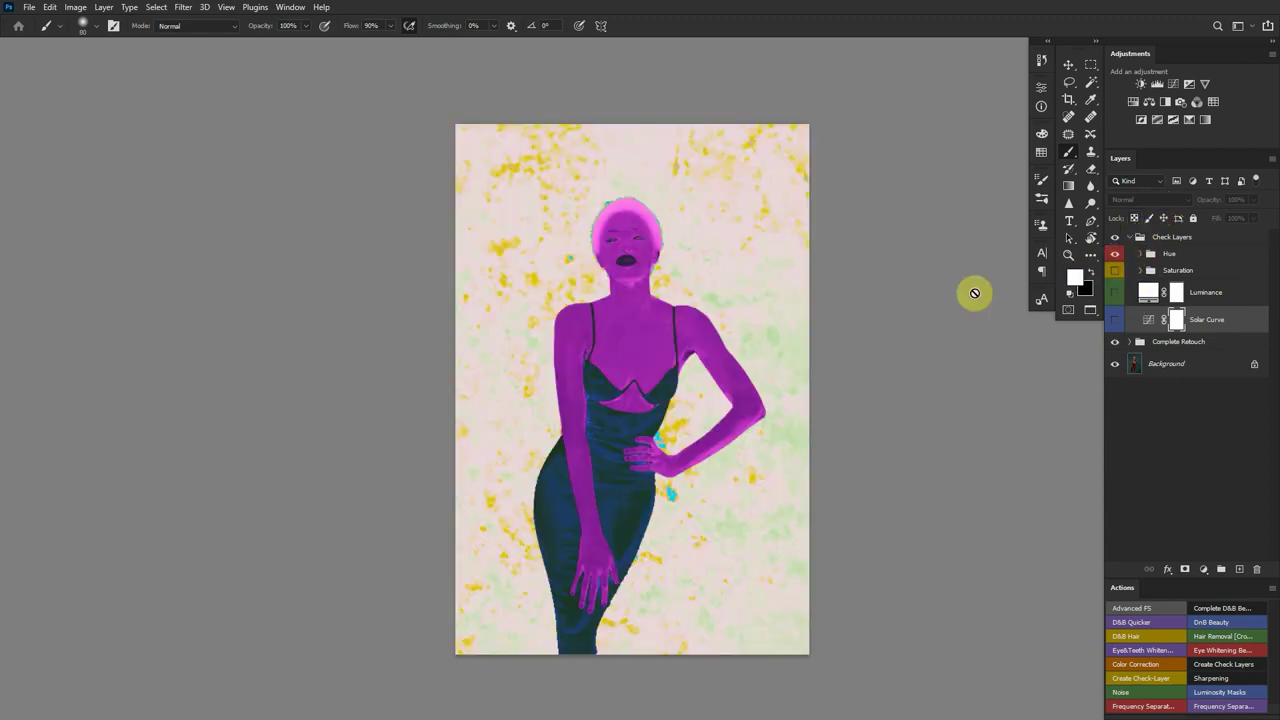
left_click_drag(589, 338, 677, 252)
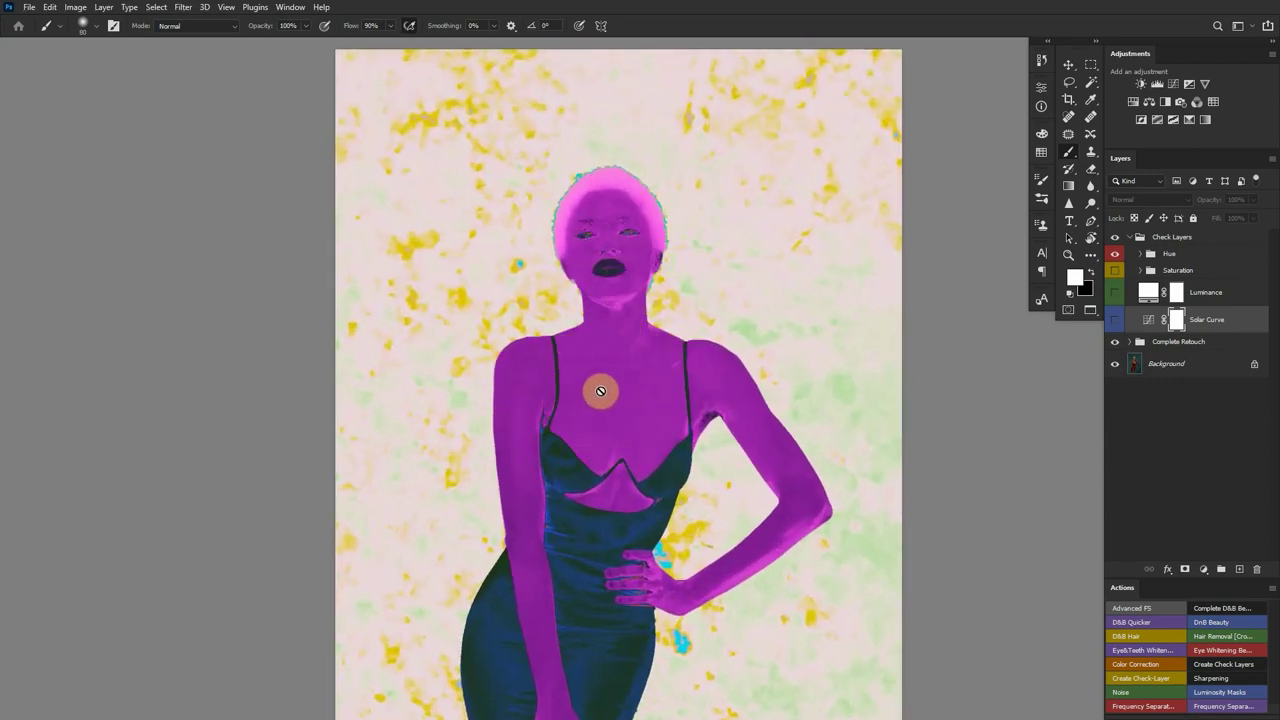
left_click_drag(624, 344, 646, 340)
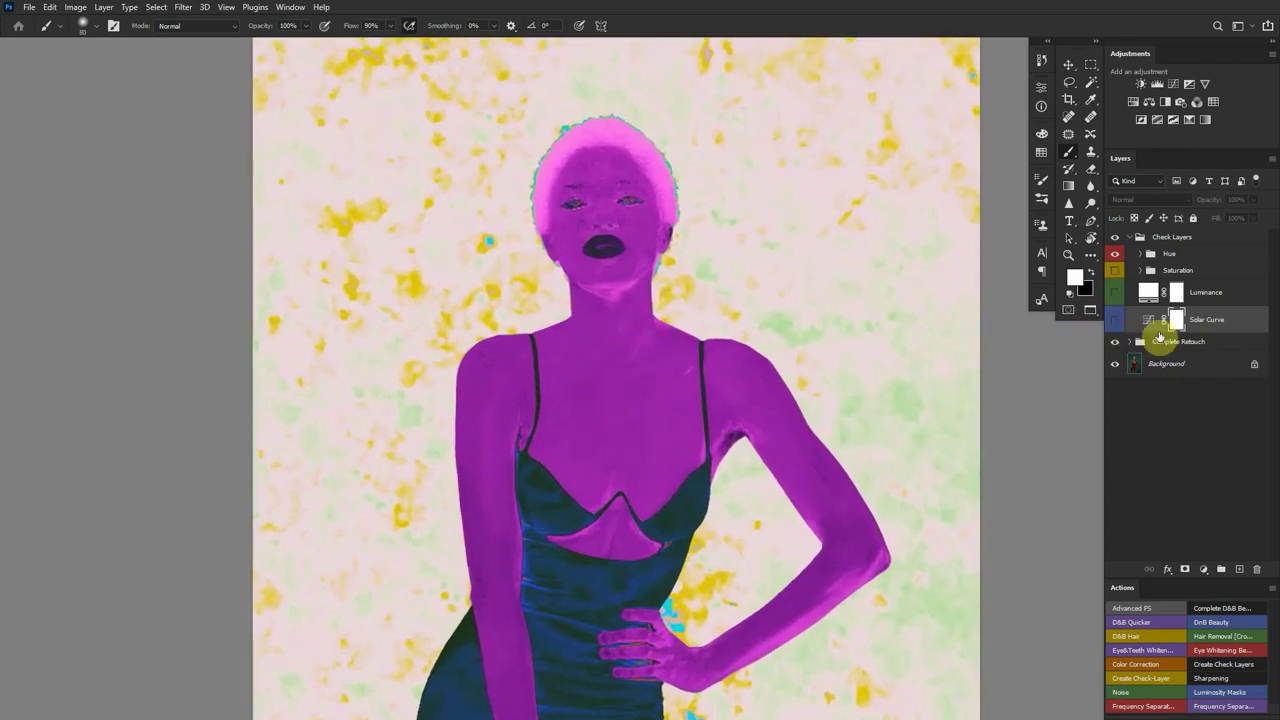
Expand the Complete Retouch group, make the Hue Match layer visible to check its effect, and hide the Hue check group
left_click(1127, 343)
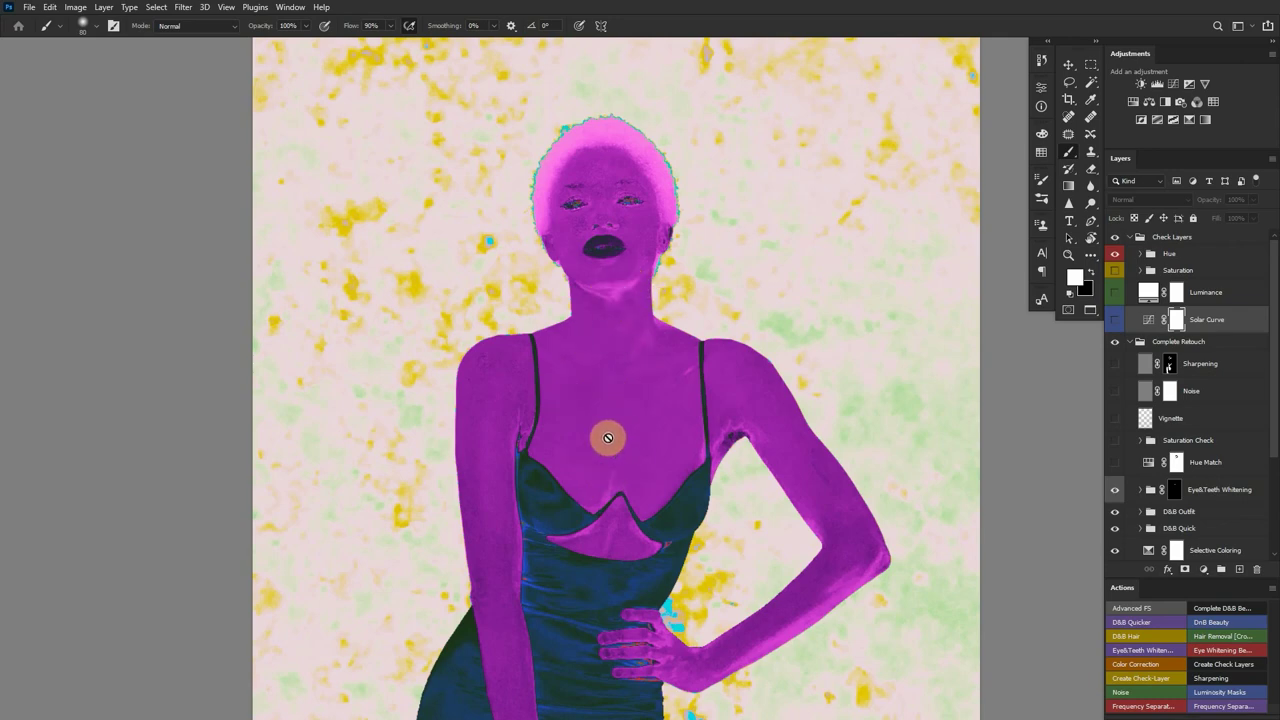
scroll(1274, 373, "down", 1)
scroll(1274, 390, "down", 3)
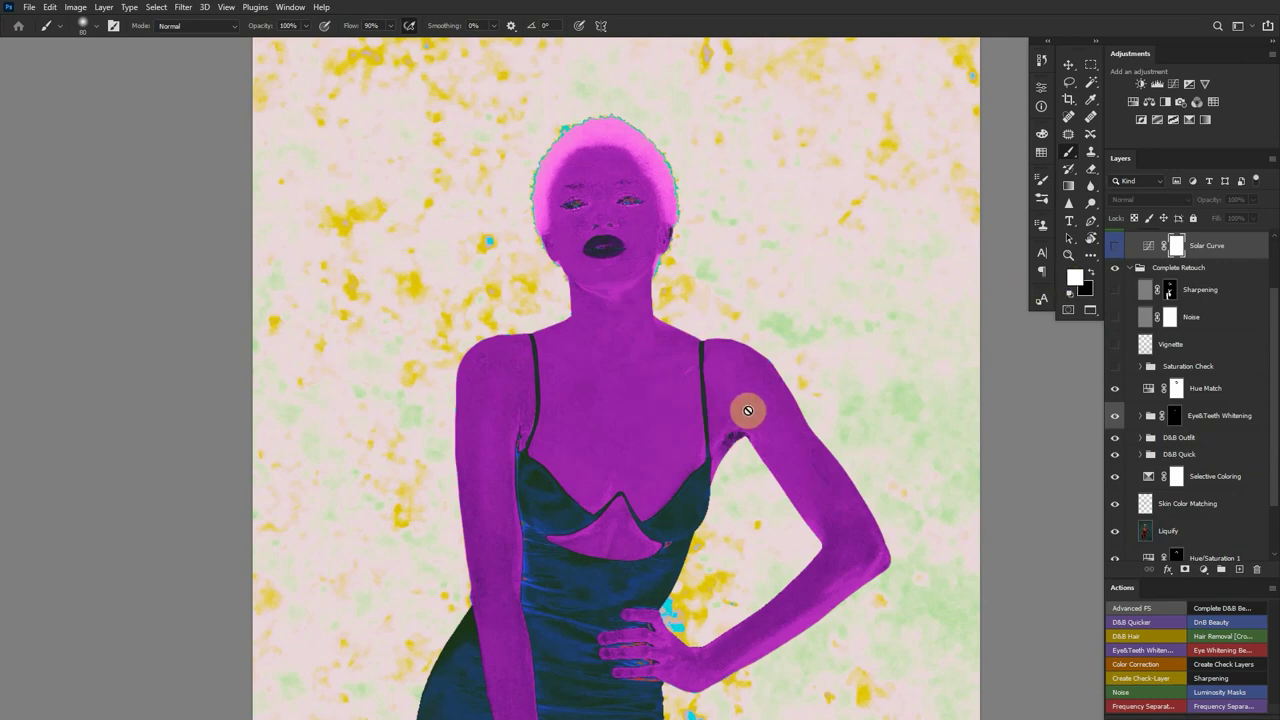
left_click_drag(1278, 388, 1274, 343)
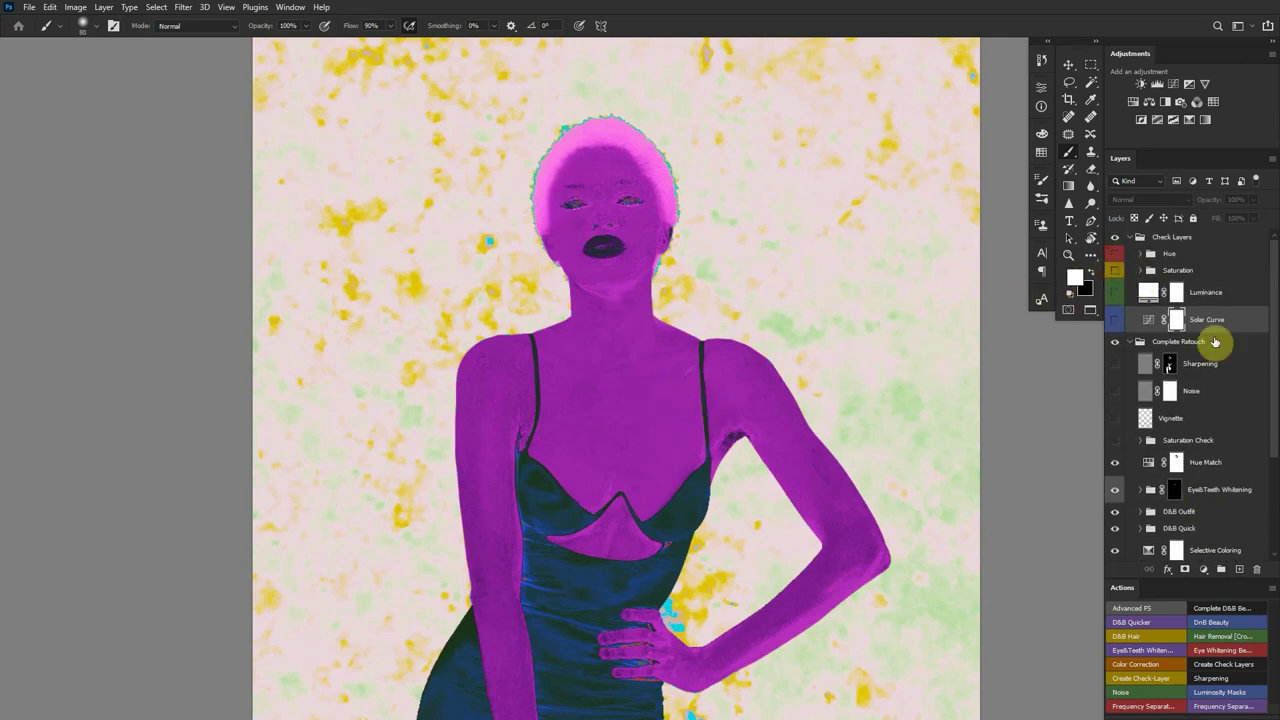
key("ctrl+comma")
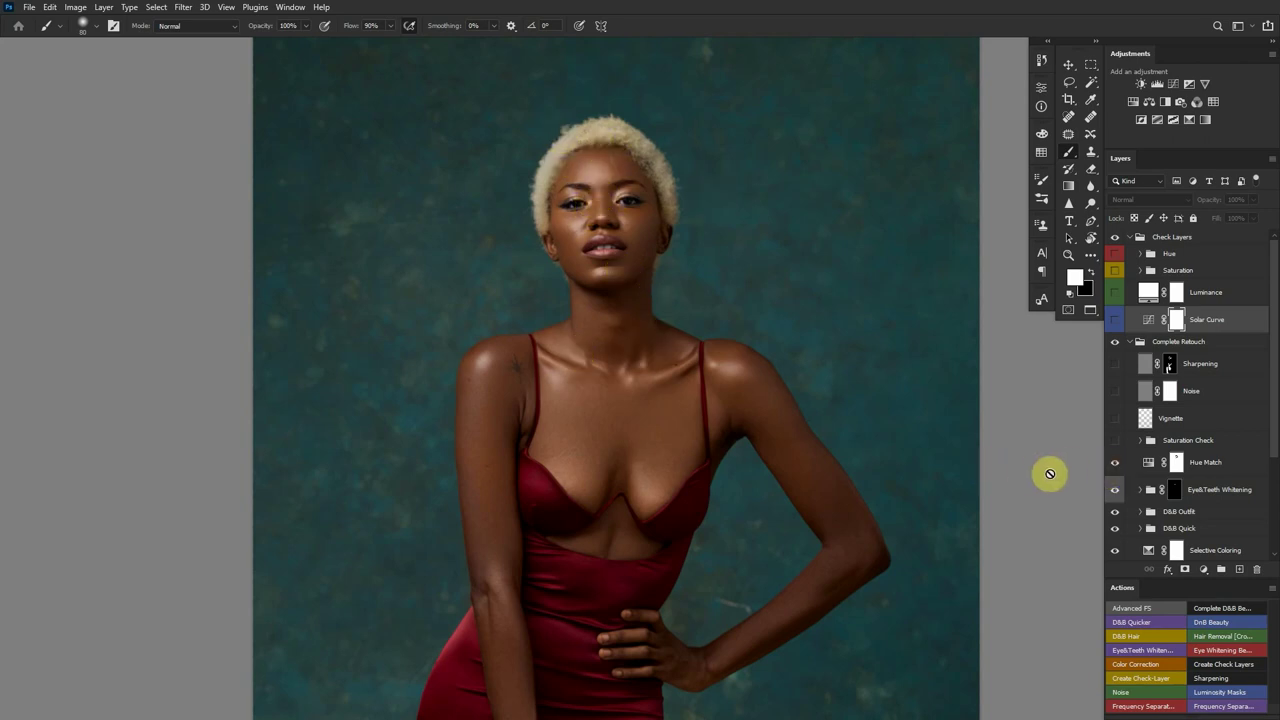
Set the Yellows hue of the Hue Match layer to +180 to expose the skin areas it affects
double_click(1148, 462)
left_click(945, 148)
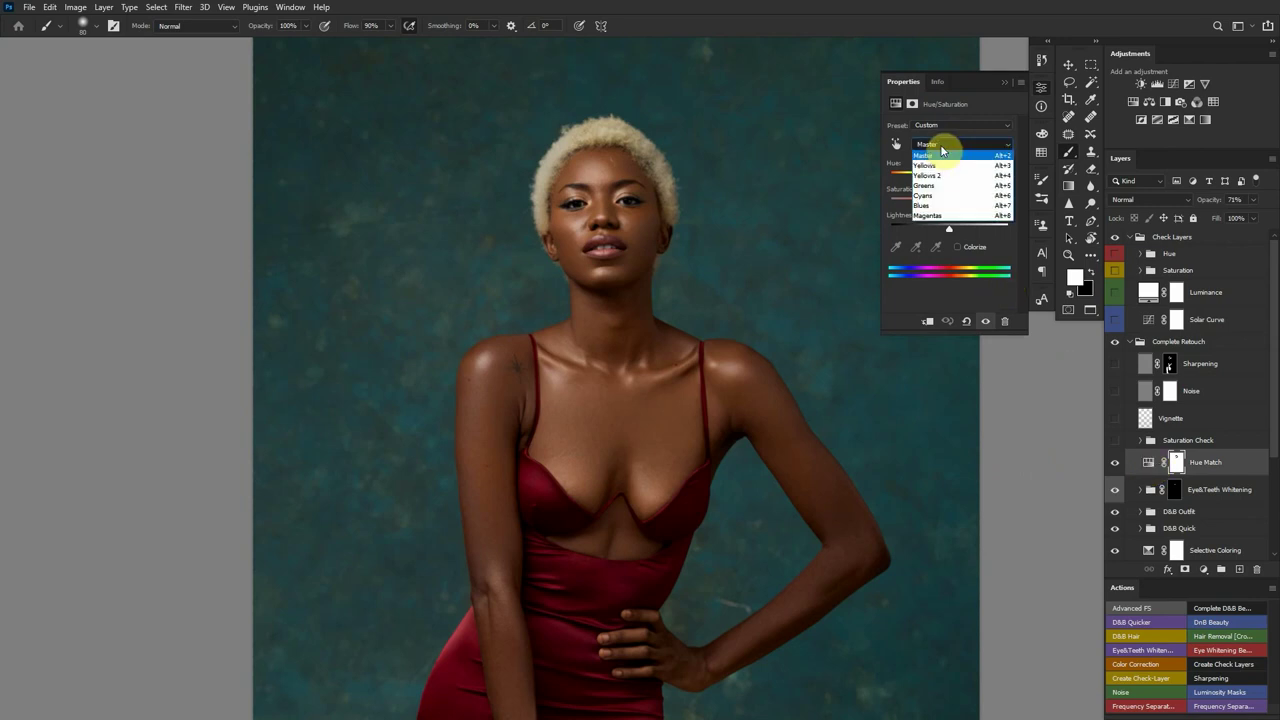
left_click(932, 174)
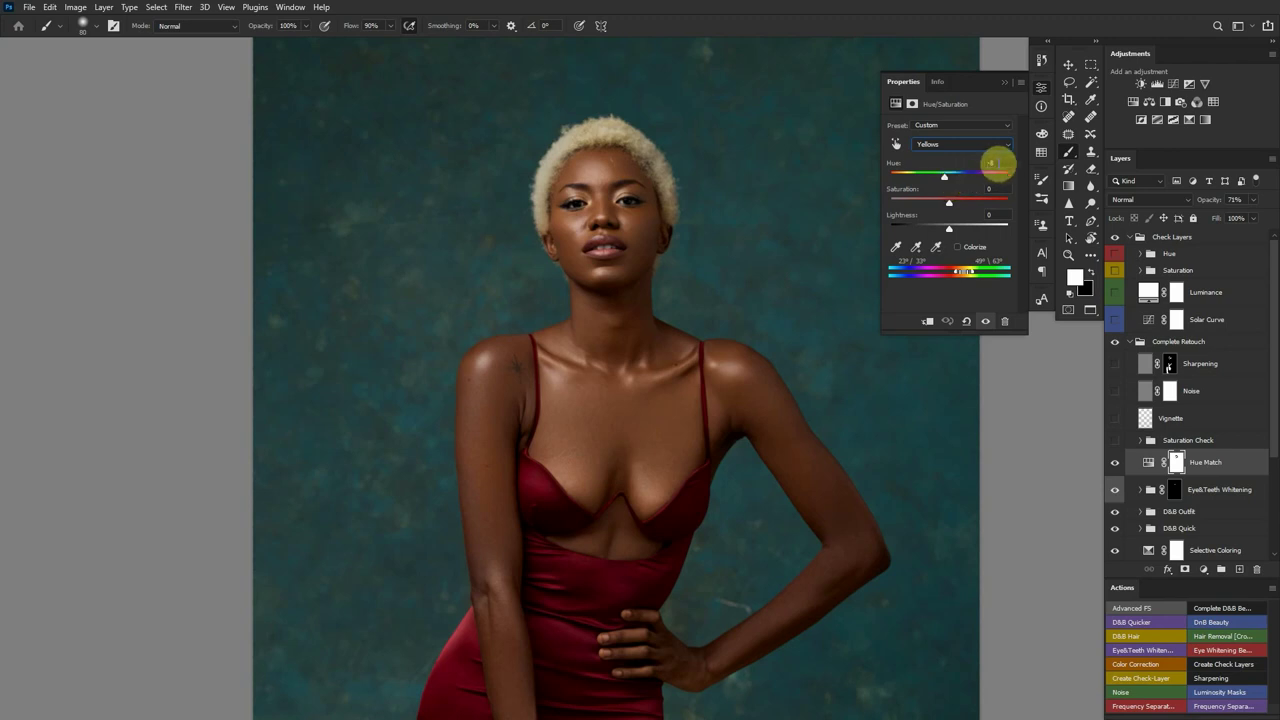
left_click_drag(944, 182, 1049, 180)
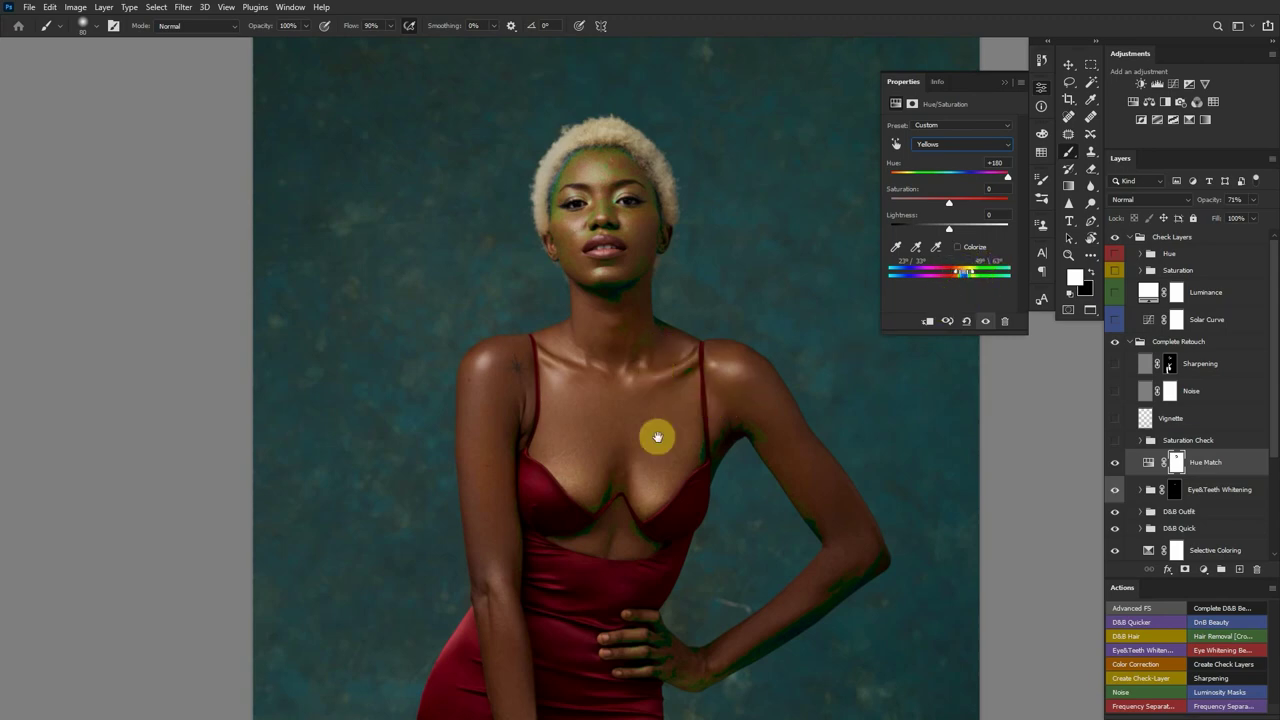
Examine which areas of the face, neck, chest and arms are affected by the Yellows hue shift
scroll(634, 183, "up", 3)
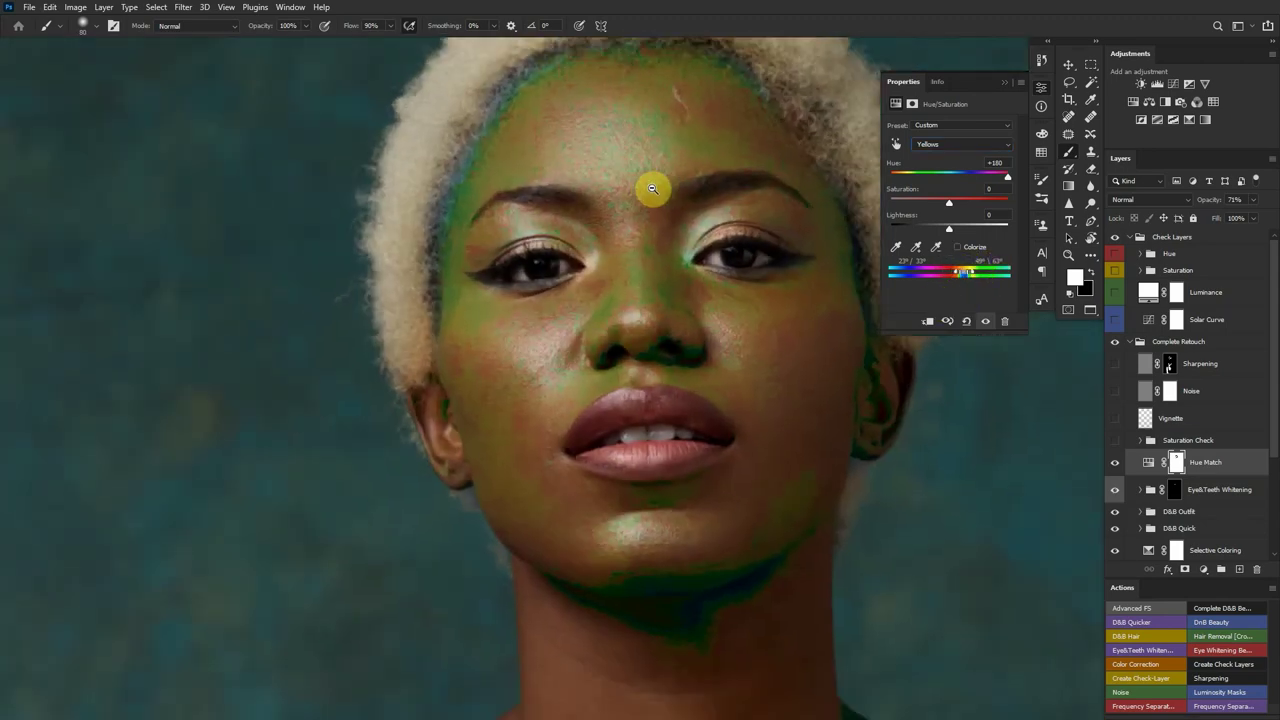
scroll(651, 186, "down", 1)
scroll(737, 429, "down", 6)
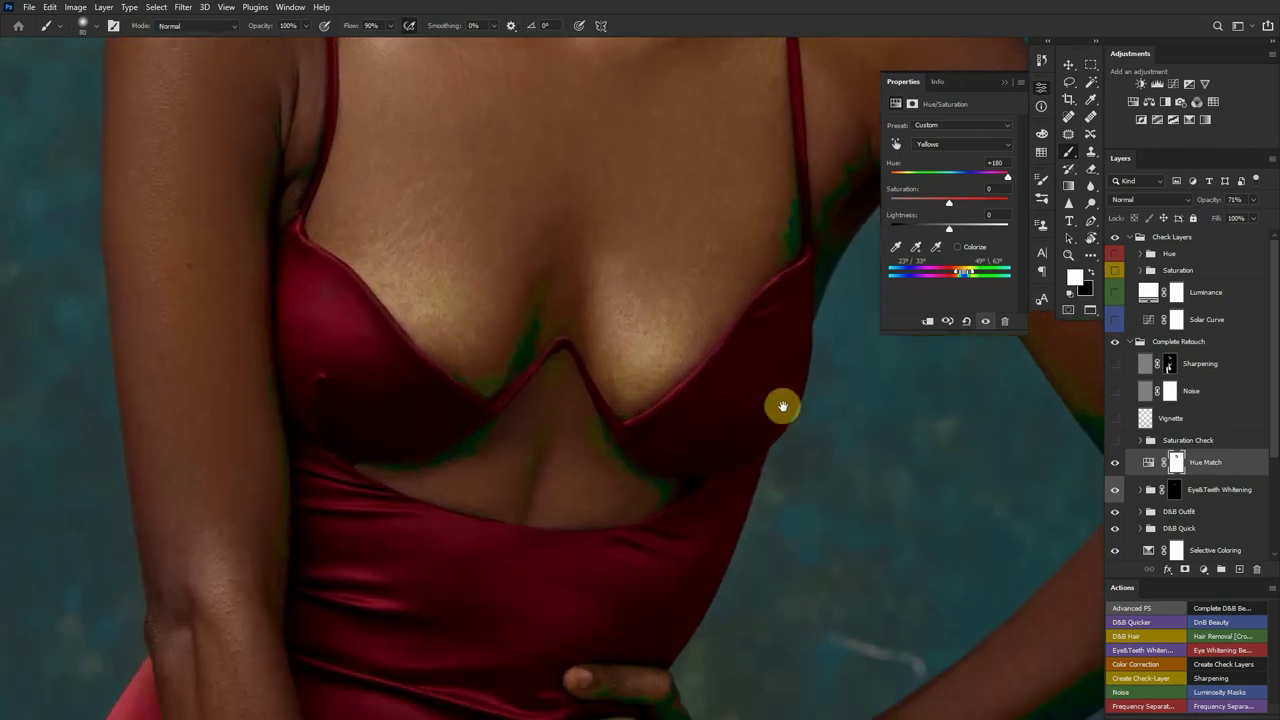
scroll(780, 403, "down", 2)
scroll(746, 417, "up", 1)
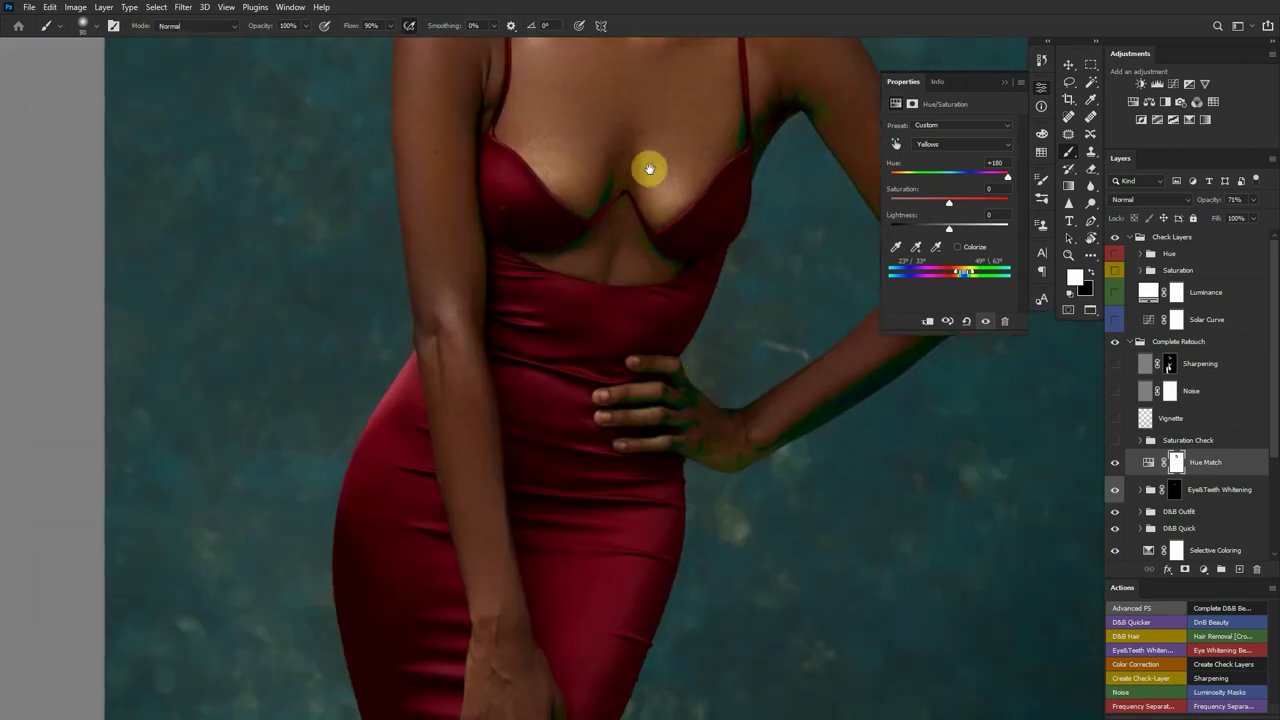
scroll(651, 171, "up", 5)
scroll(643, 330, "up", 2)
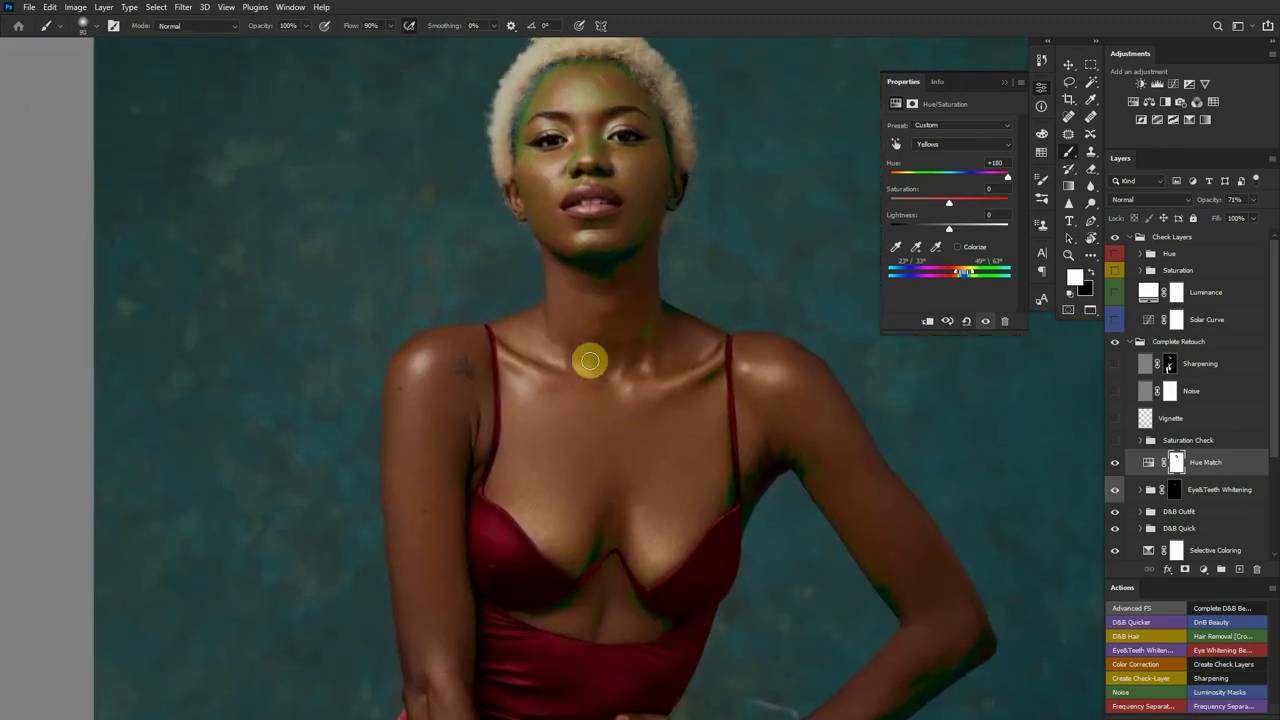
scroll(626, 451, "down", 5)
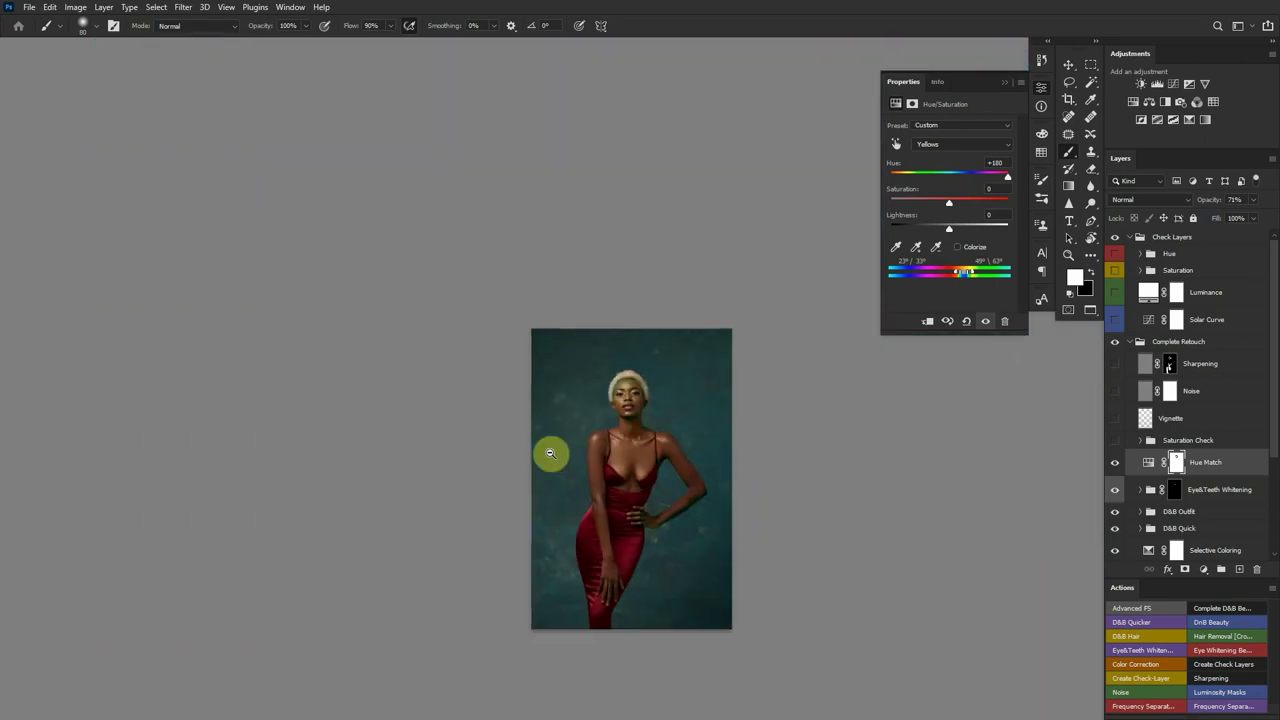
scroll(563, 454, "up", 1)
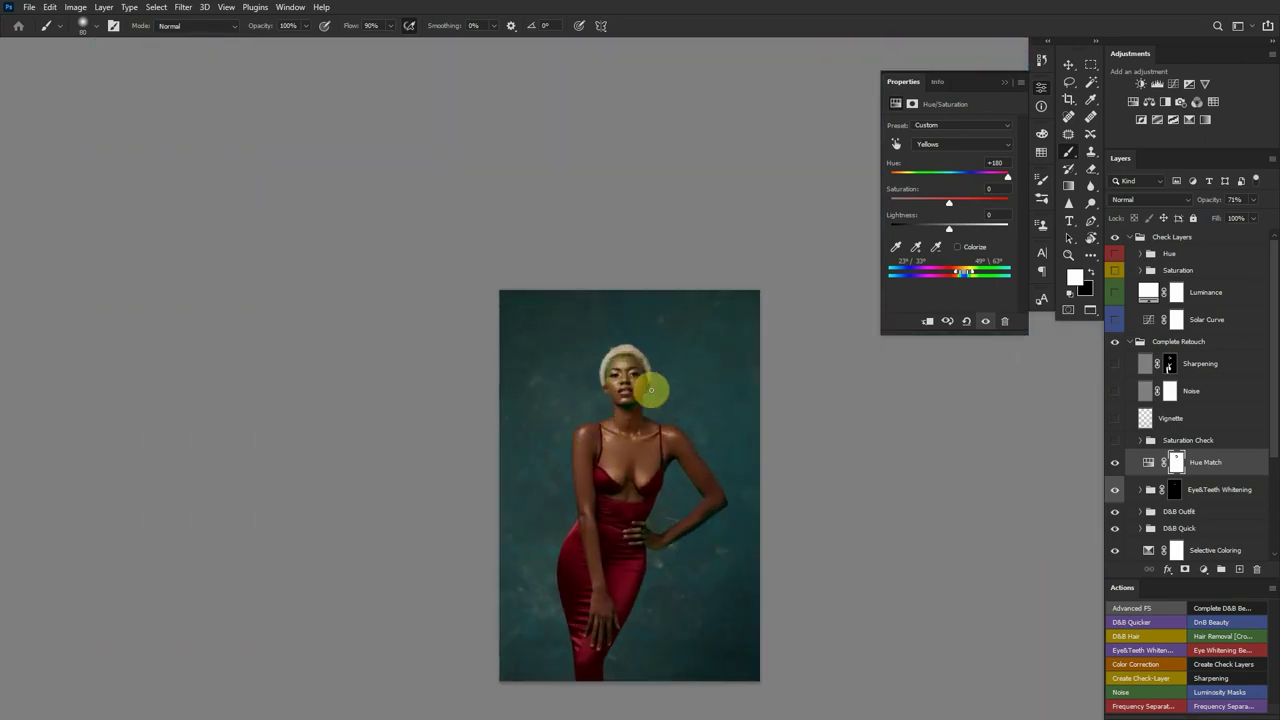
left_click_drag(620, 366, 732, 379)
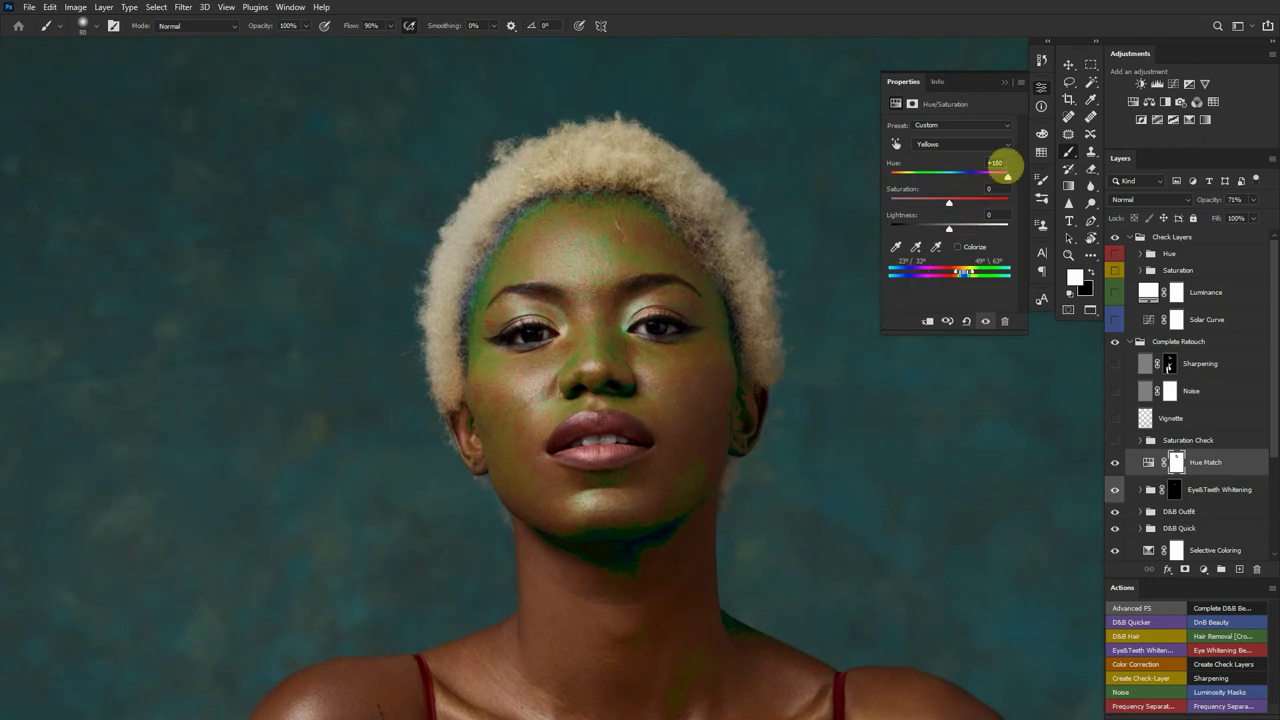
Set the Yellows hue of the Hue Match layer to -8 and check the result across the whole figure
left_click(896, 163)
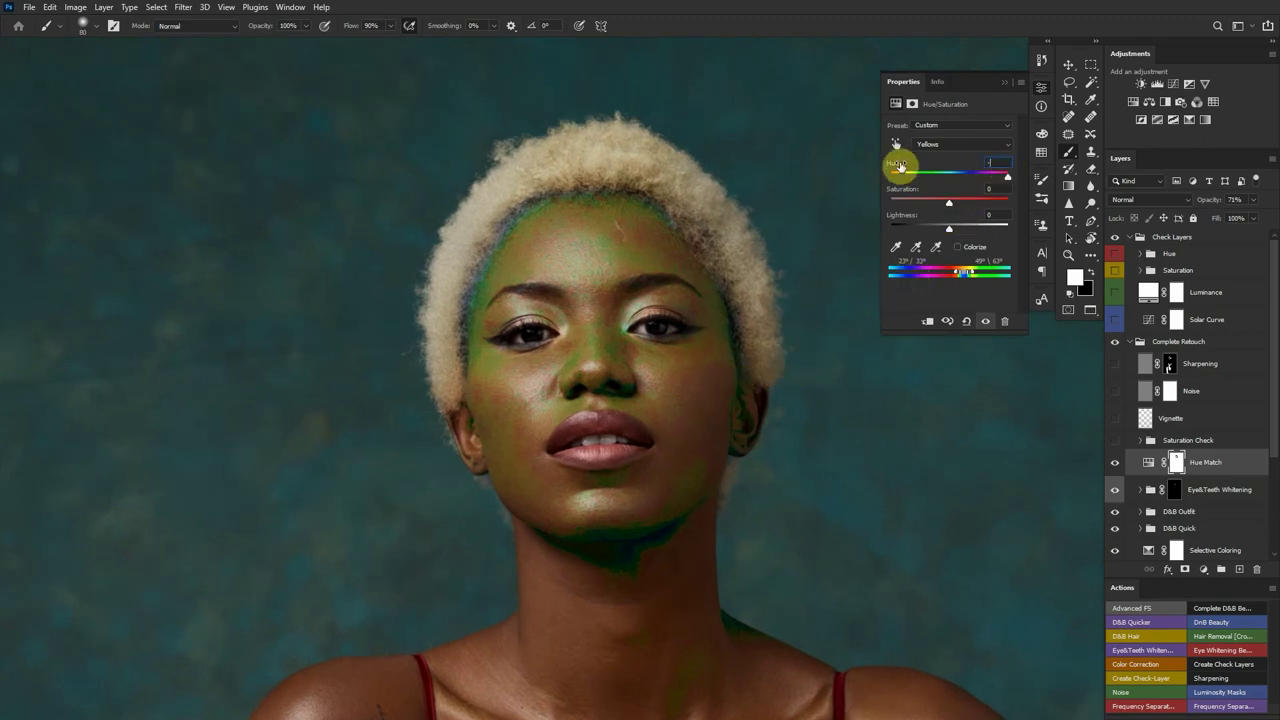
type("-8")
key("Return")
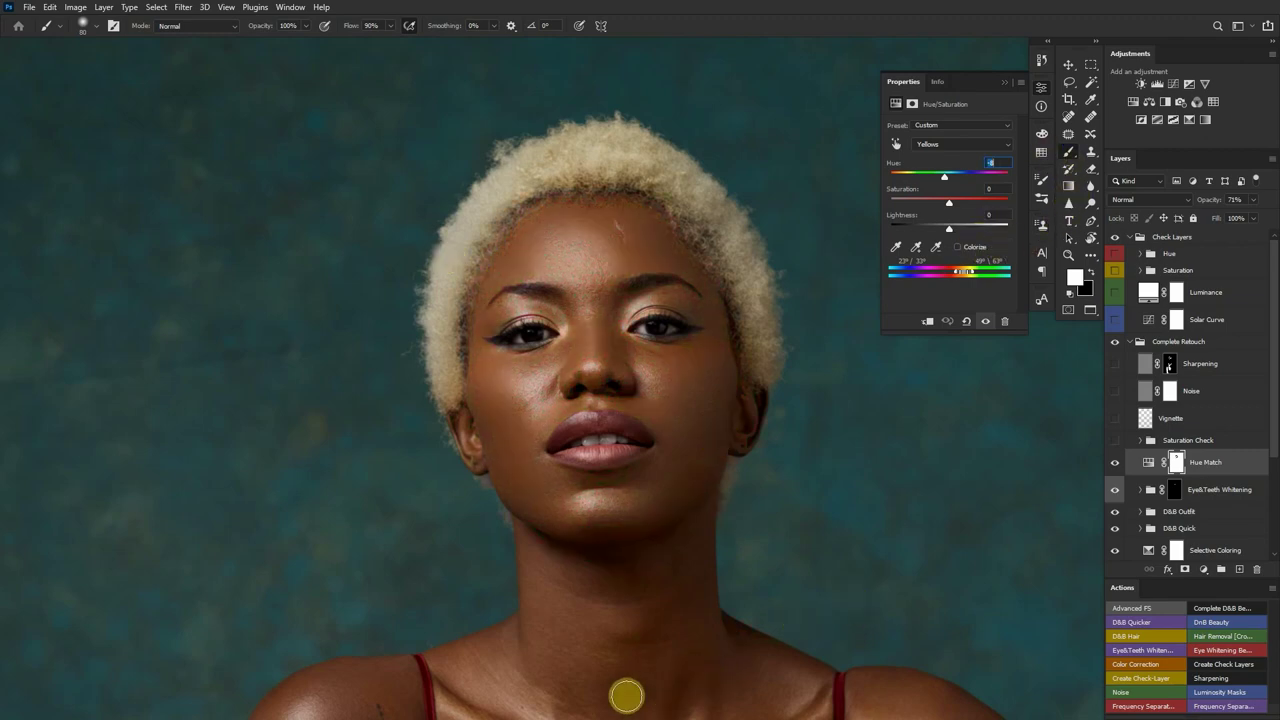
left_click_drag(626, 694, 648, 531)
scroll(648, 531, "down", 6)
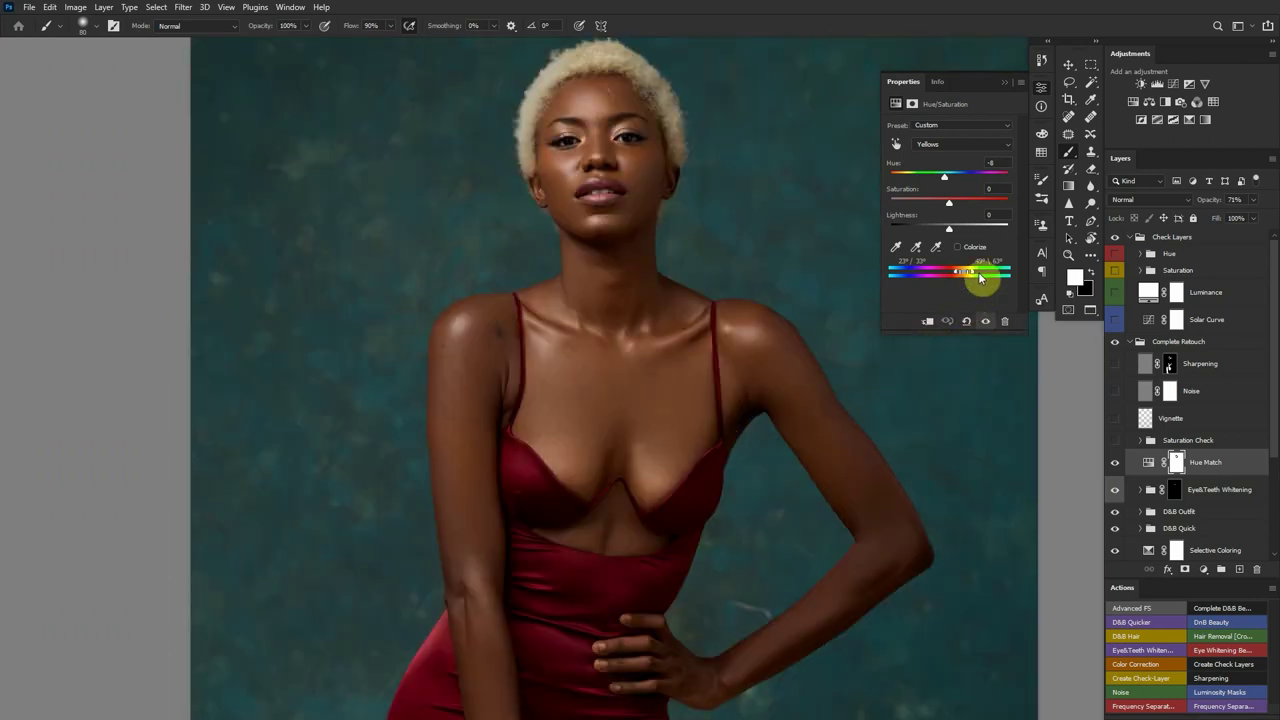
scroll(675, 603, "down", 5)
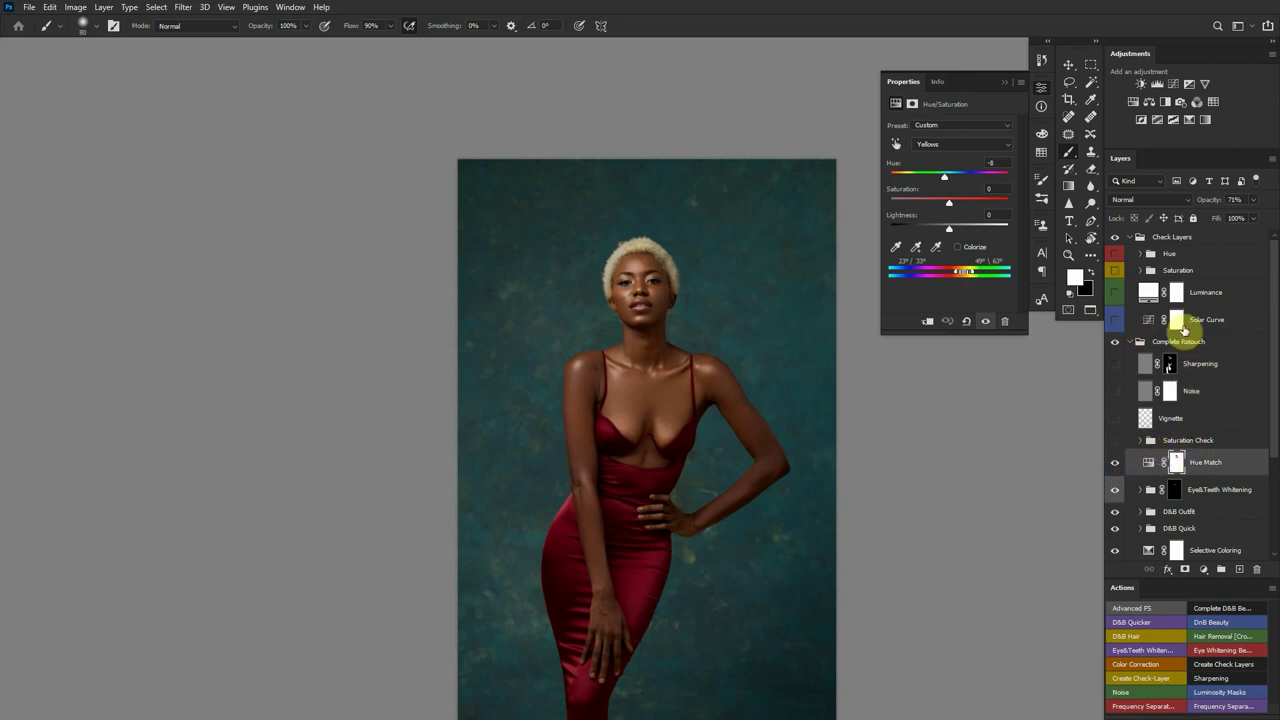
Expand and show the Saturation check group, set the white input level of its Enhance Sliders layer to 97, and inspect the skin's saturation
left_click(1142, 271)
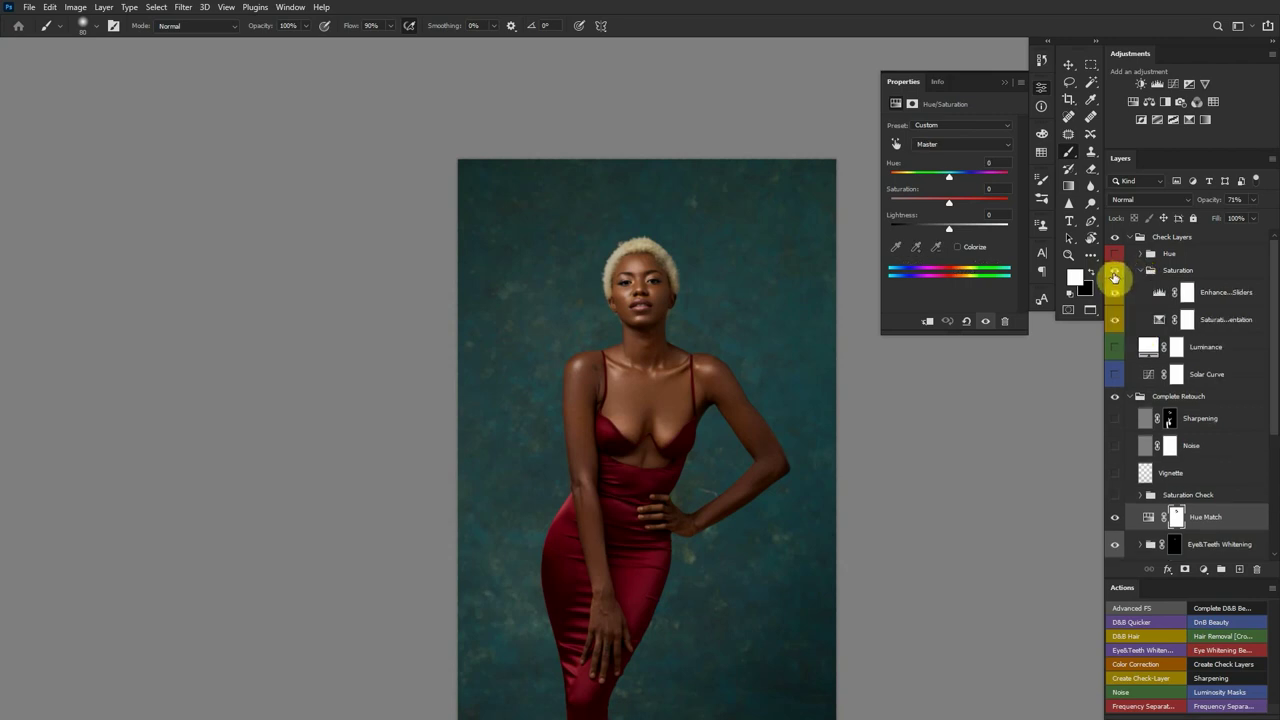
left_click(1114, 270)
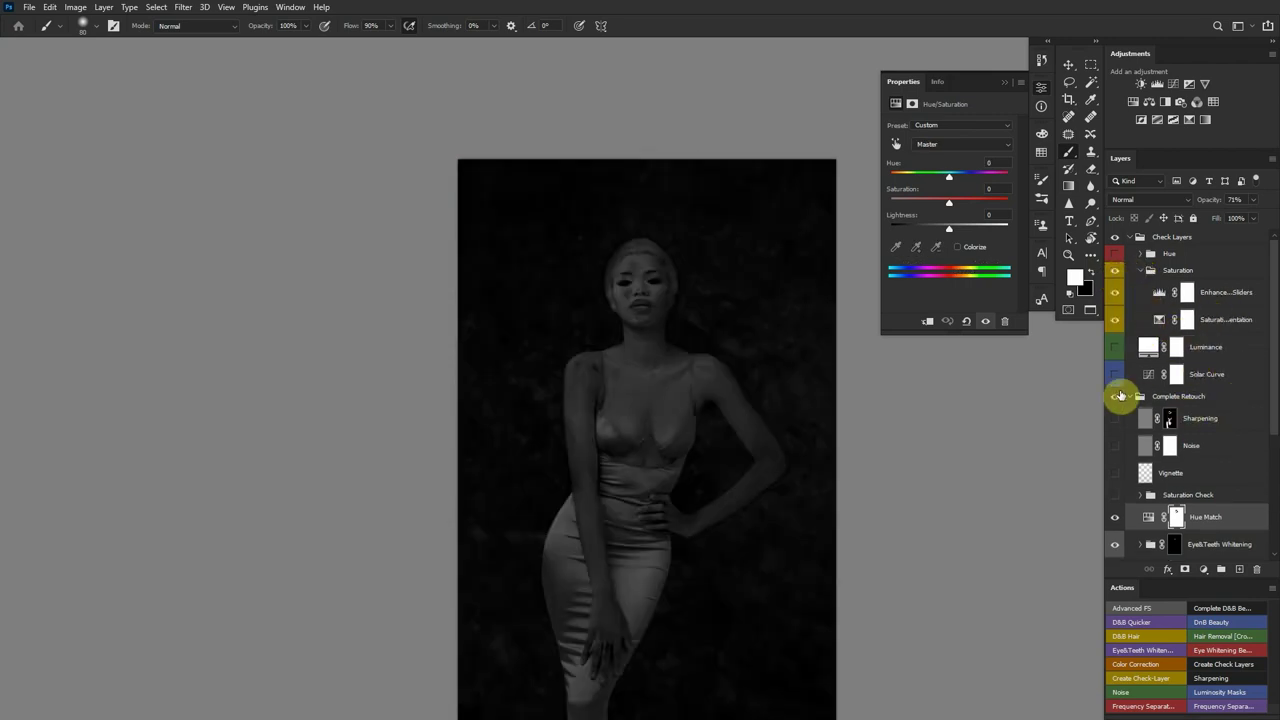
left_click(1158, 293)
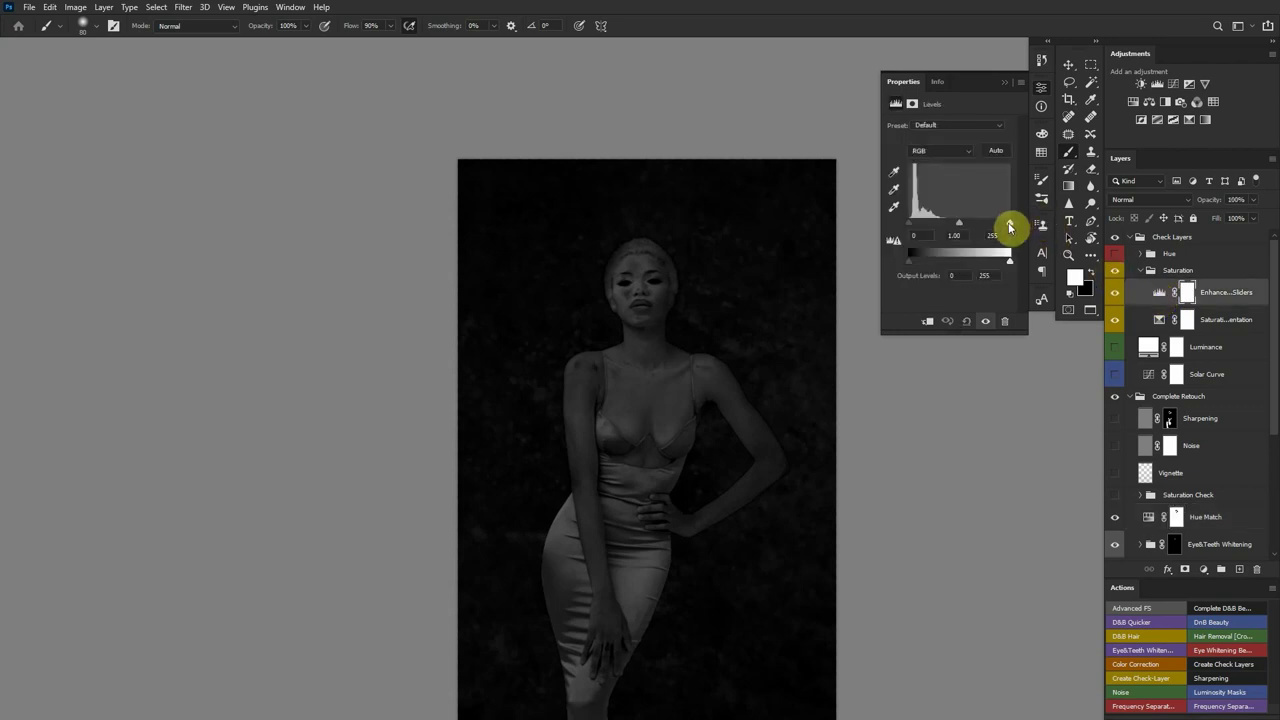
left_click_drag(1009, 228, 949, 228)
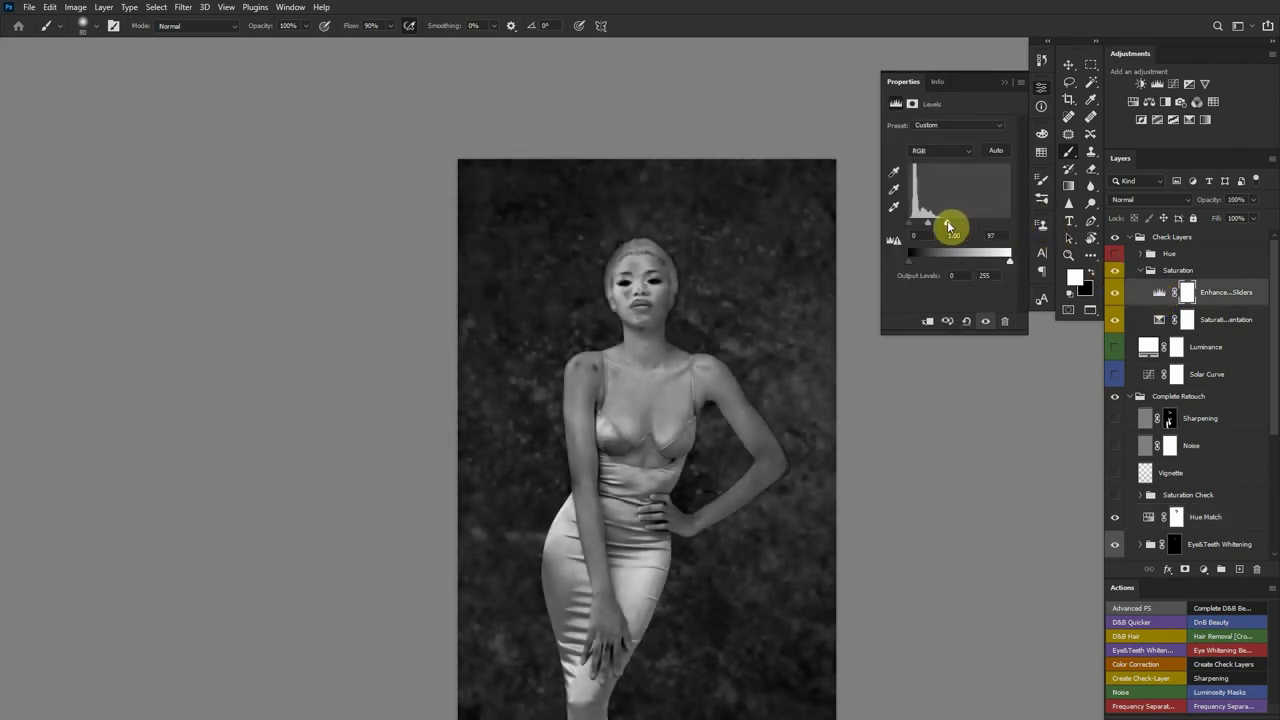
left_click_drag(731, 463, 683, 377)
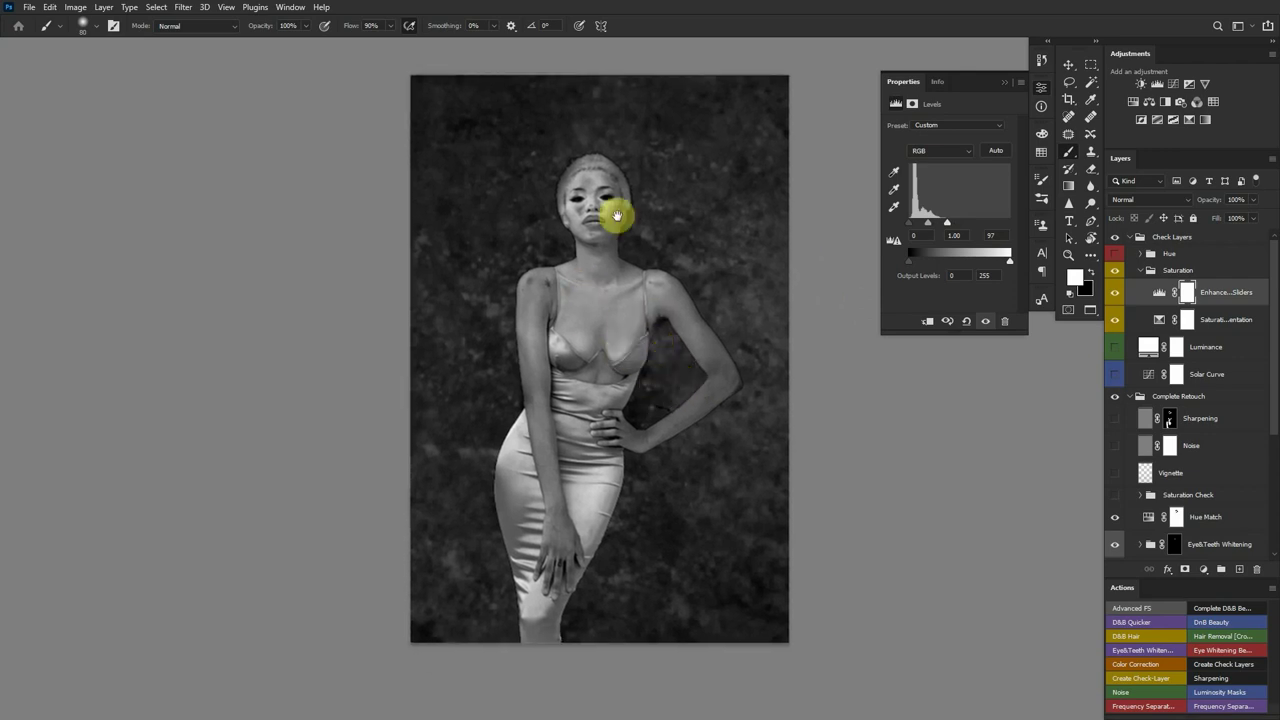
left_click_drag(626, 166, 703, 171)
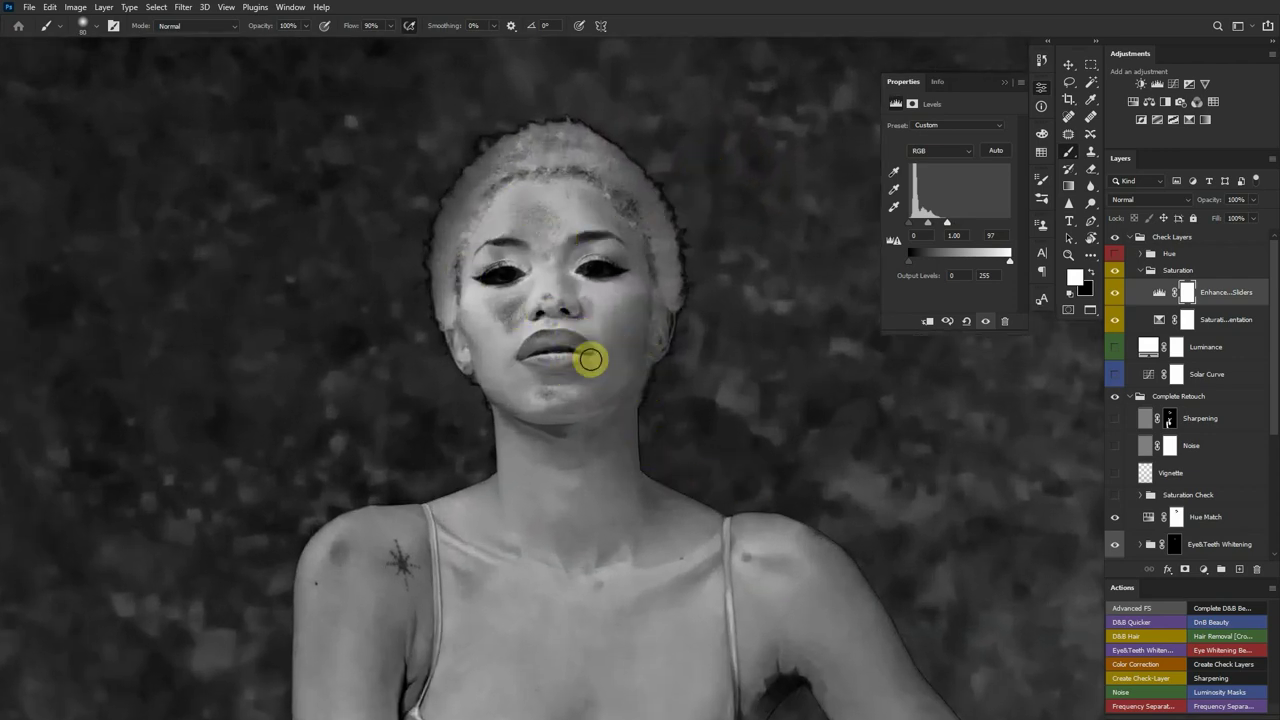
key("ctrl+0")
scroll(645, 475, "down", 5)
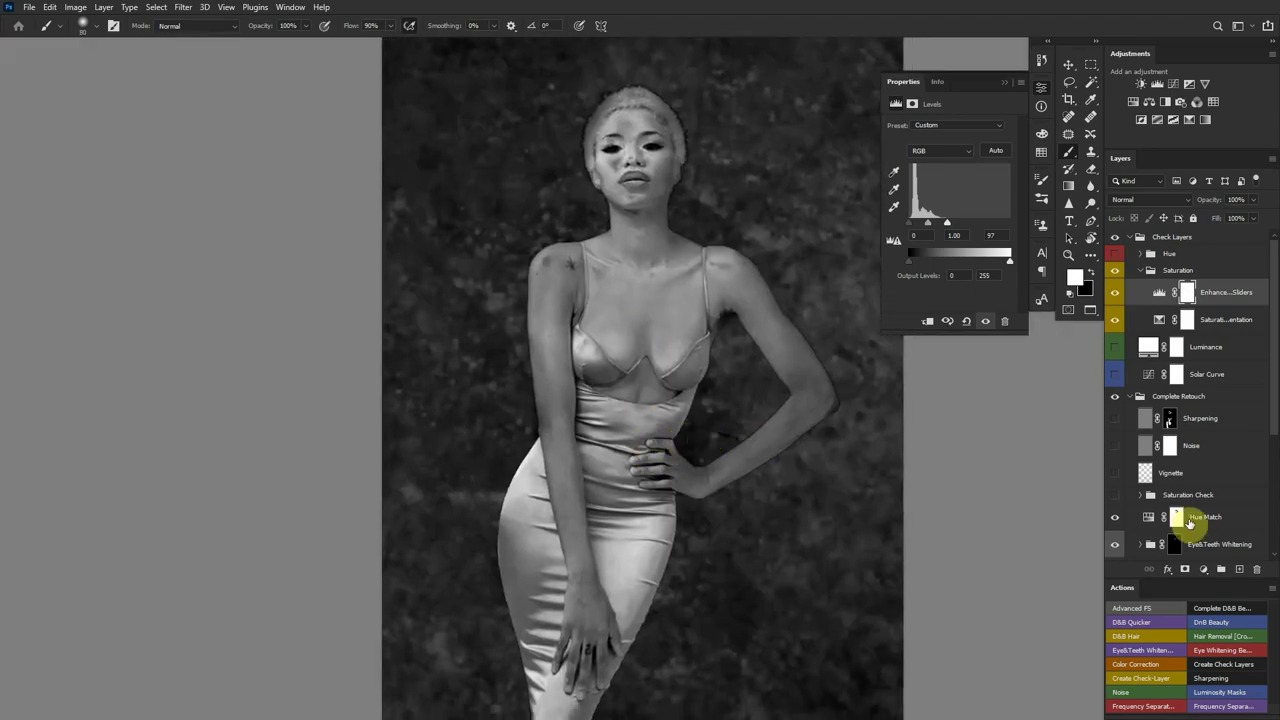
Expand the Saturation Check group in Complete Retouch and make it visible to examine its Sat and De-Sat corrections
left_click(1140, 495)
left_click_drag(1276, 388, 1271, 434)
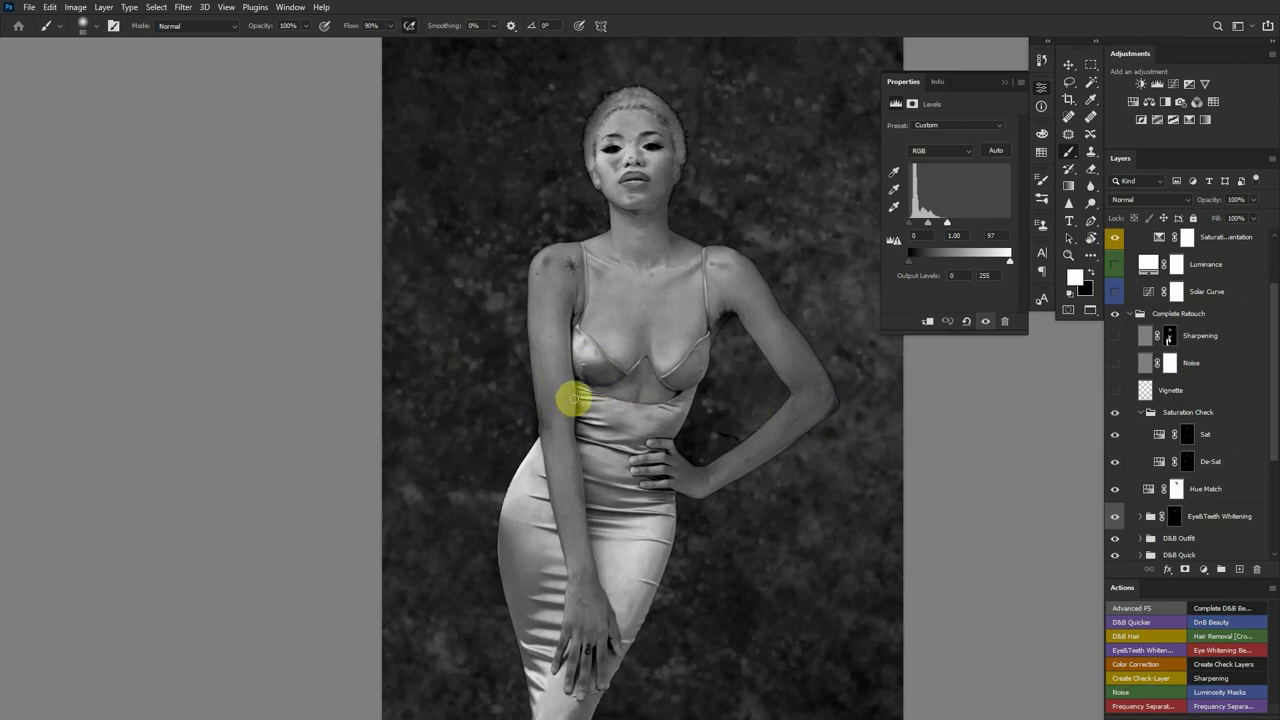
left_click_drag(571, 349, 557, 428)
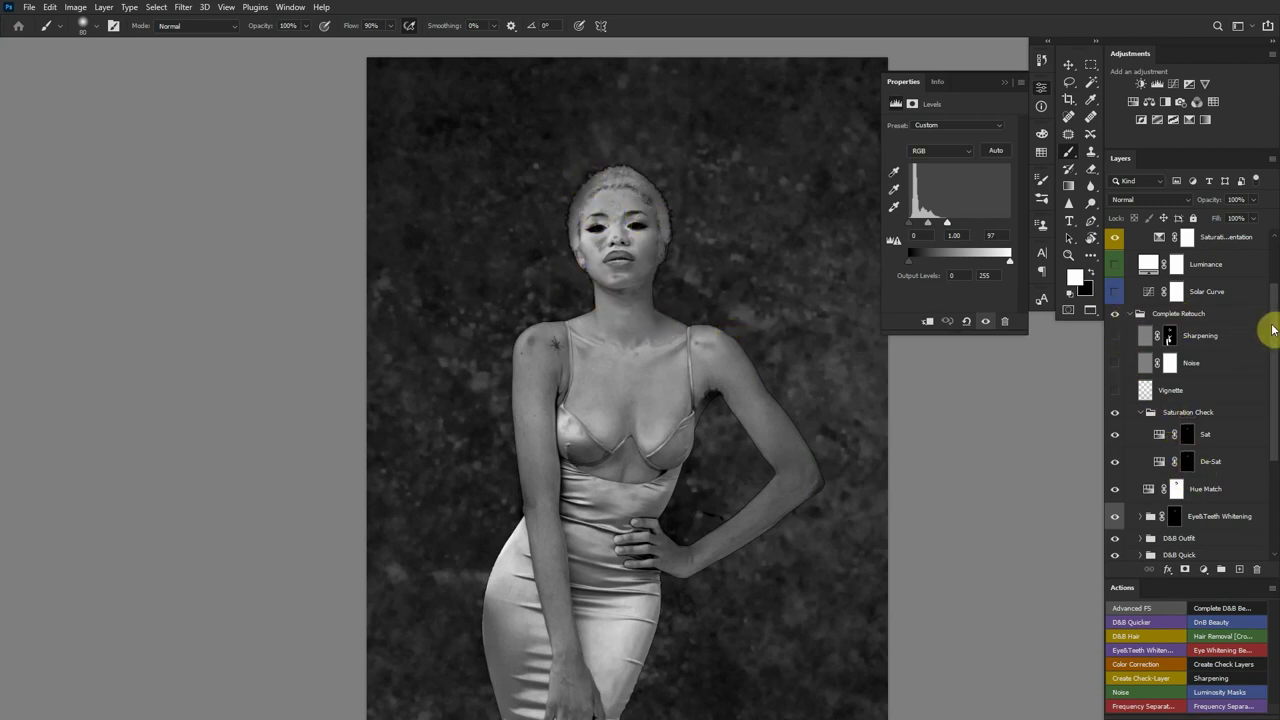
Collapse and hide the Saturation check group, and delete the whole Check Layers group
left_click_drag(1274, 344, 1271, 263)
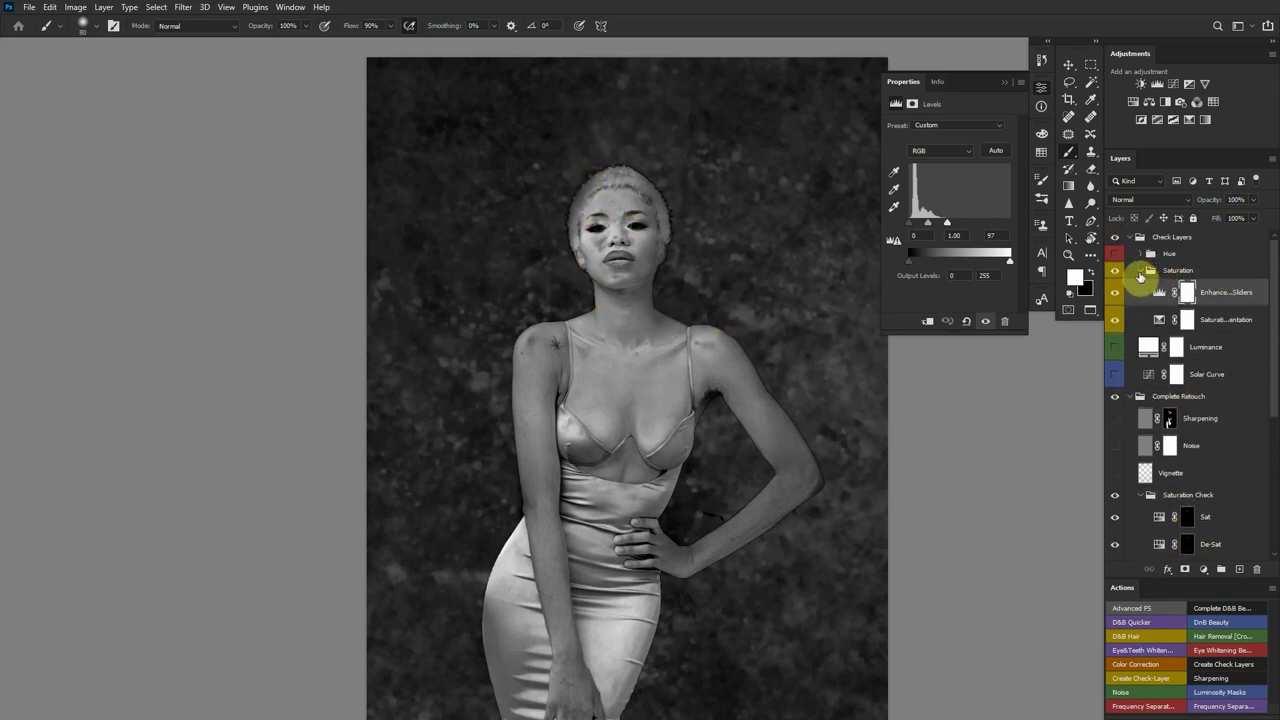
left_click(1140, 272)
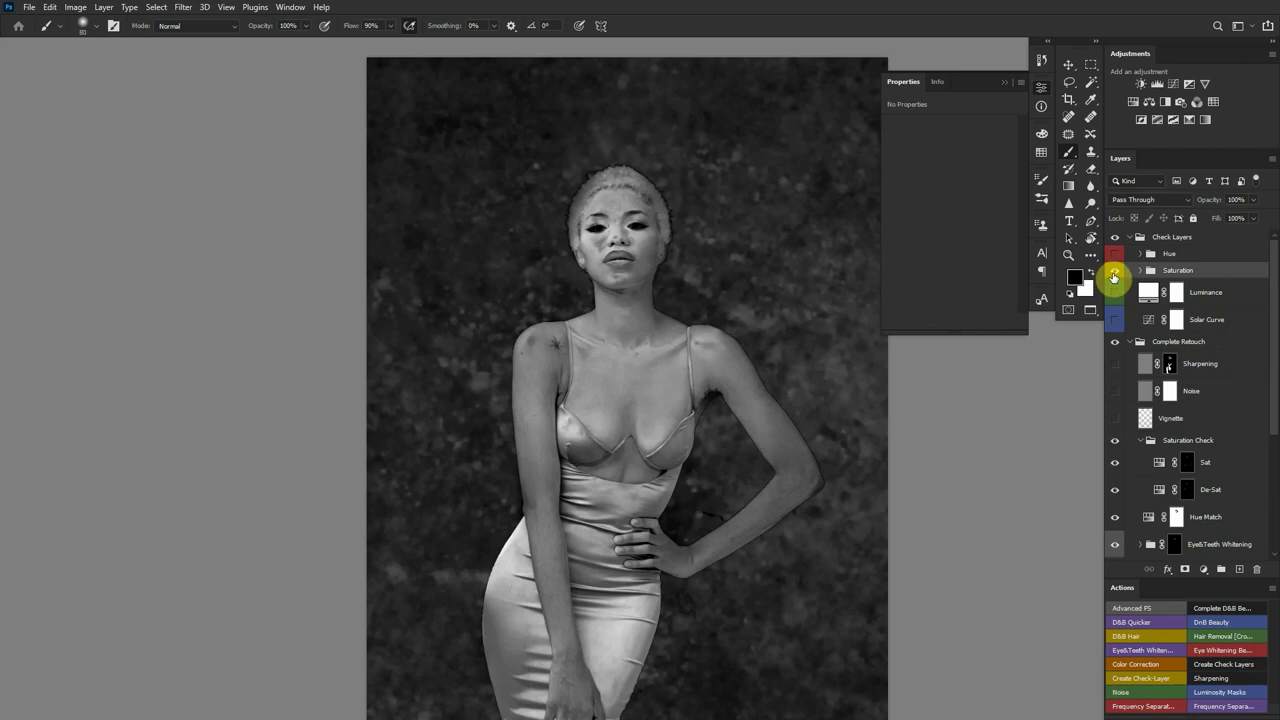
left_click(1114, 272)
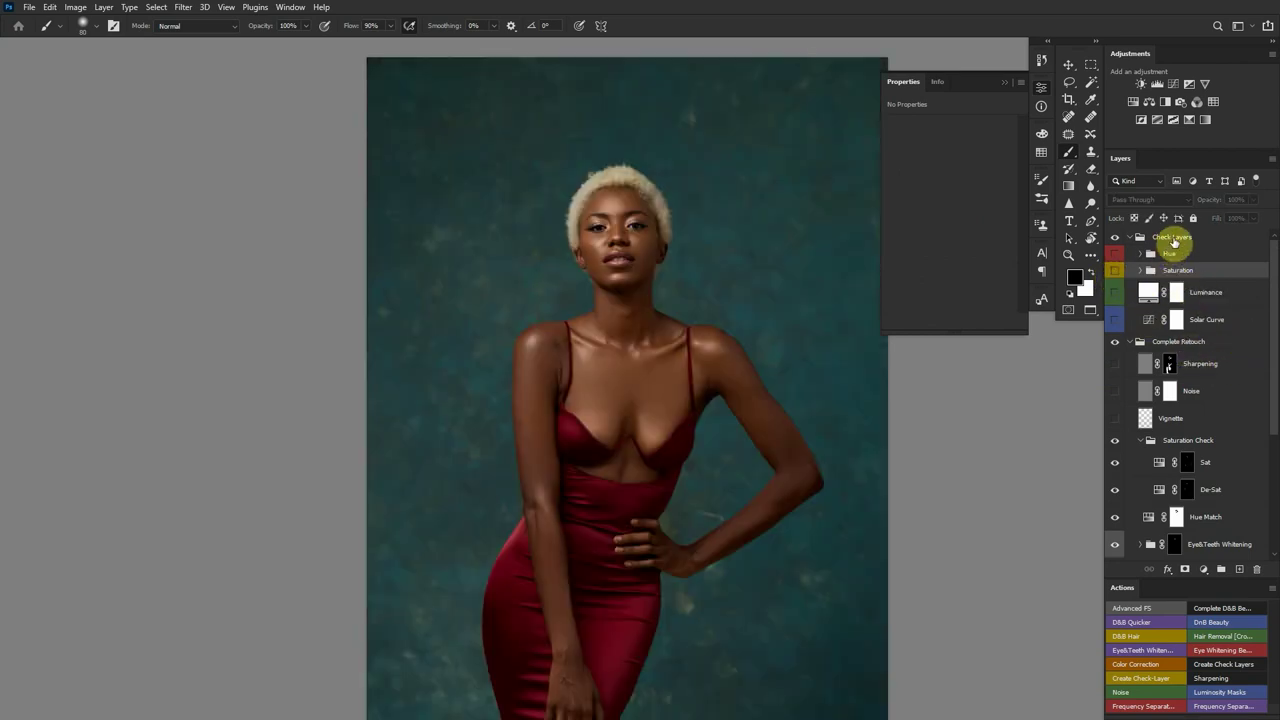
left_click(1175, 243)
key("Delete")
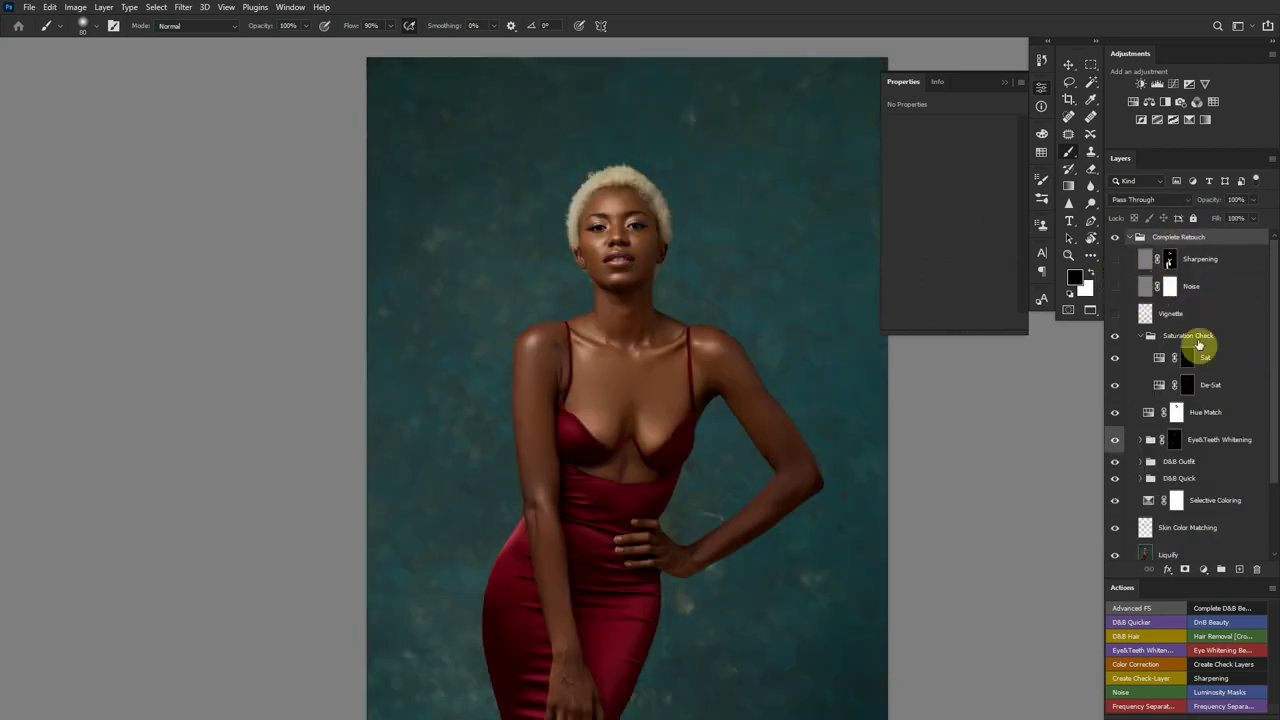
Collapse the Saturation Check group and make the Vignette layer visible to view its effect on the full image
scroll(1274, 336, "down", 1)
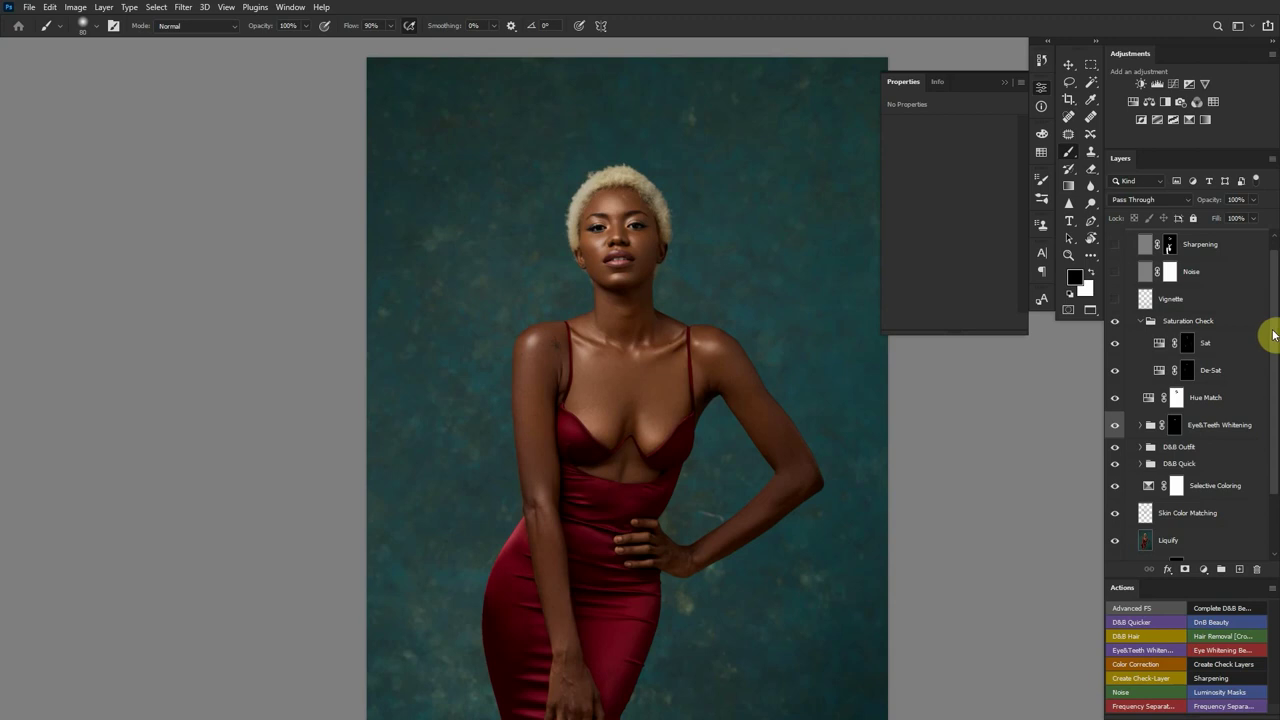
left_click(1140, 321)
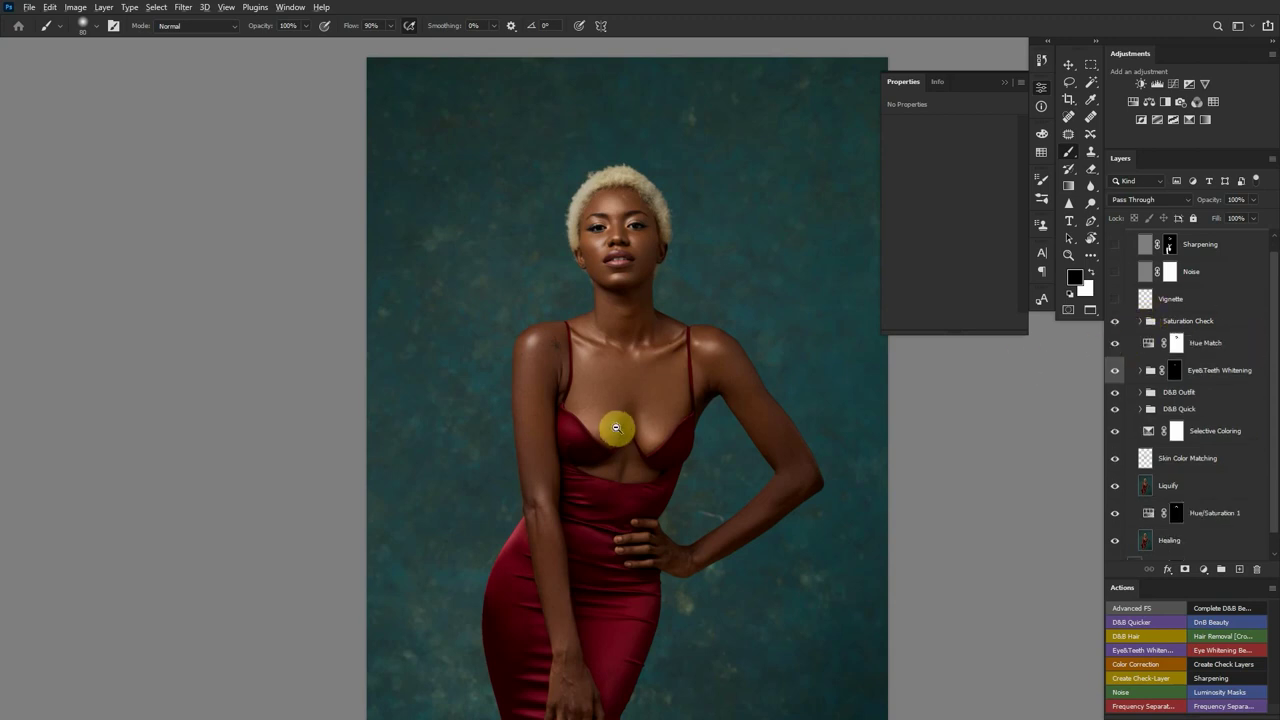
scroll(568, 429, "down", 4)
scroll(594, 391, "up", 1)
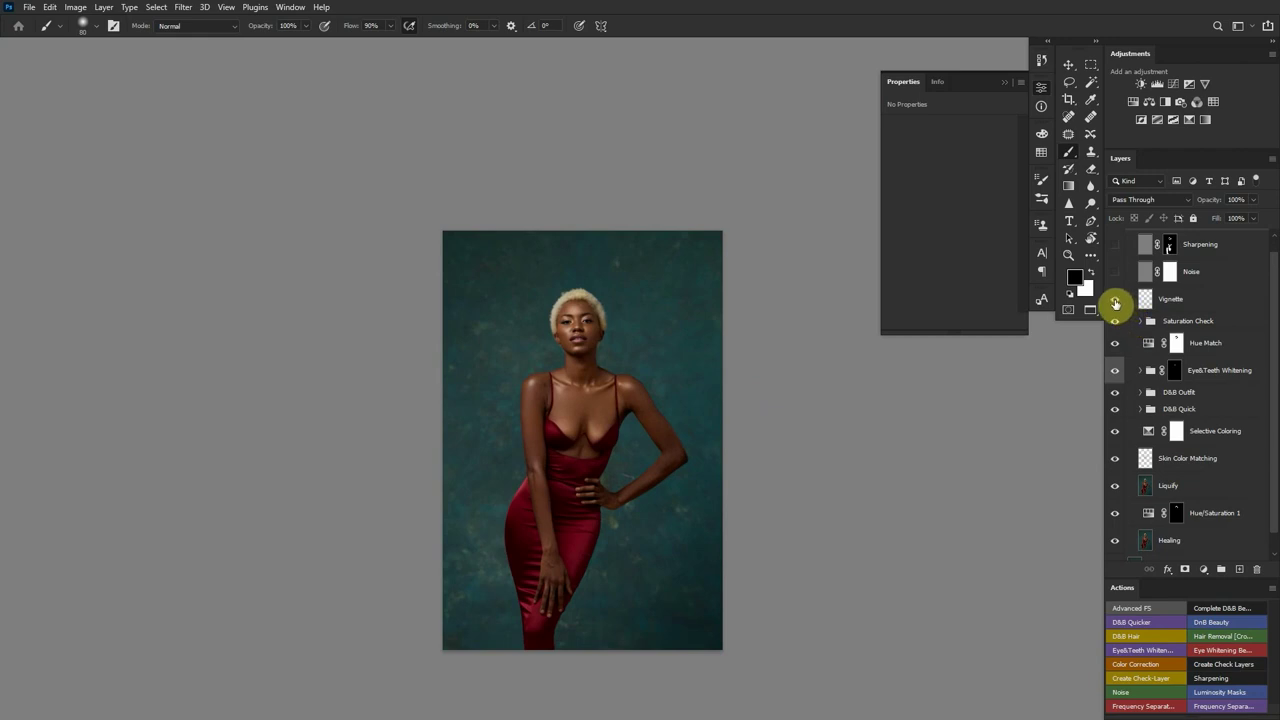
left_click(1115, 300)
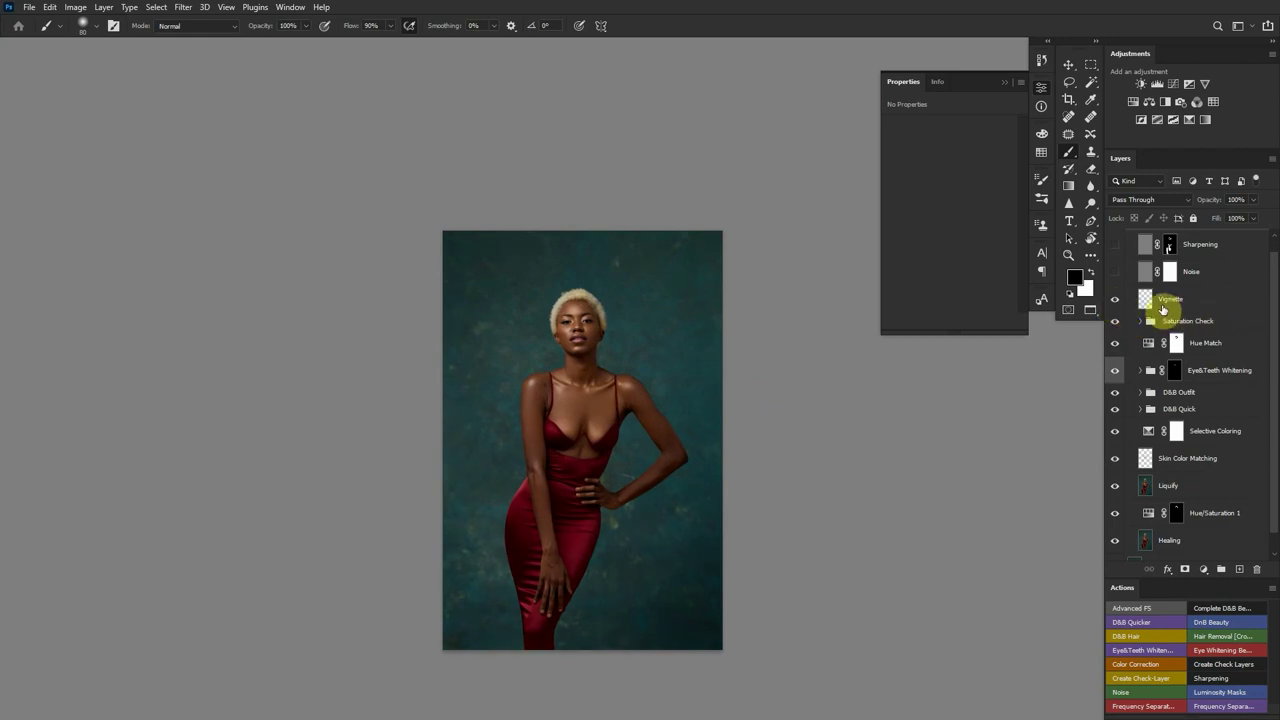
On the Vignette layer, draw a reversed radial gradient at 90% opacity from the face to well below the image's lower edge
left_click(1179, 302)
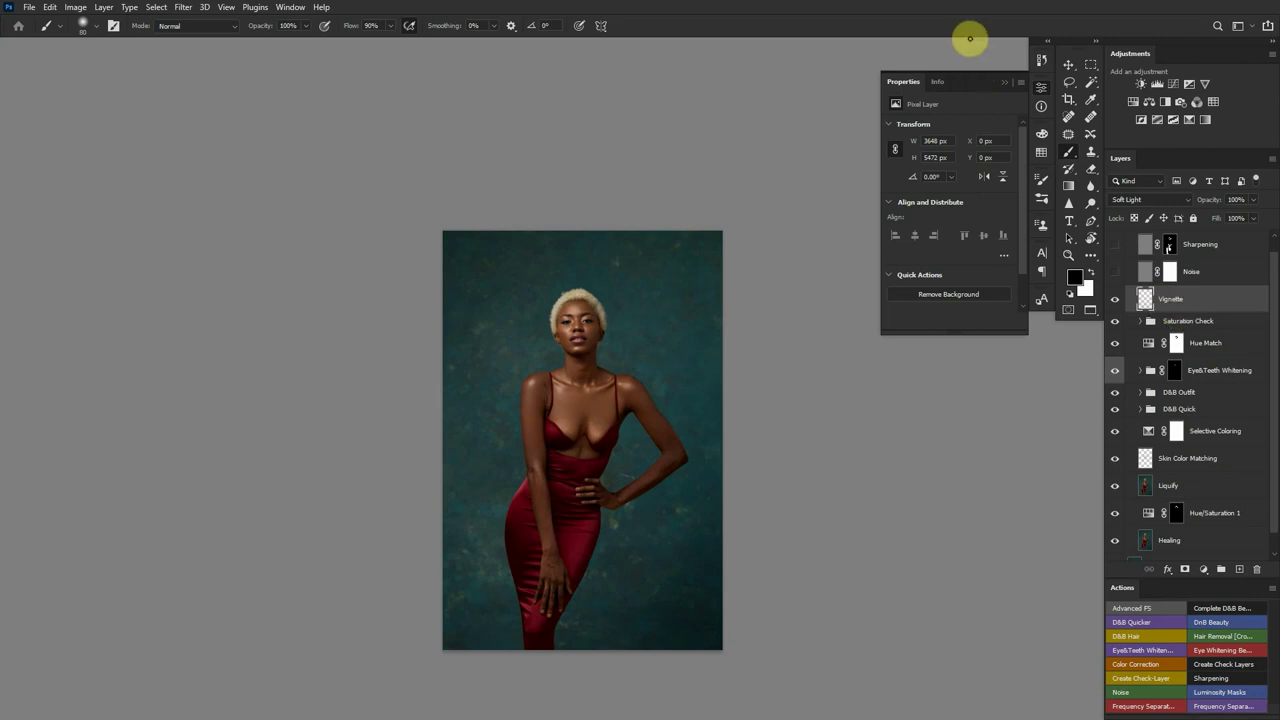
left_click(1068, 187)
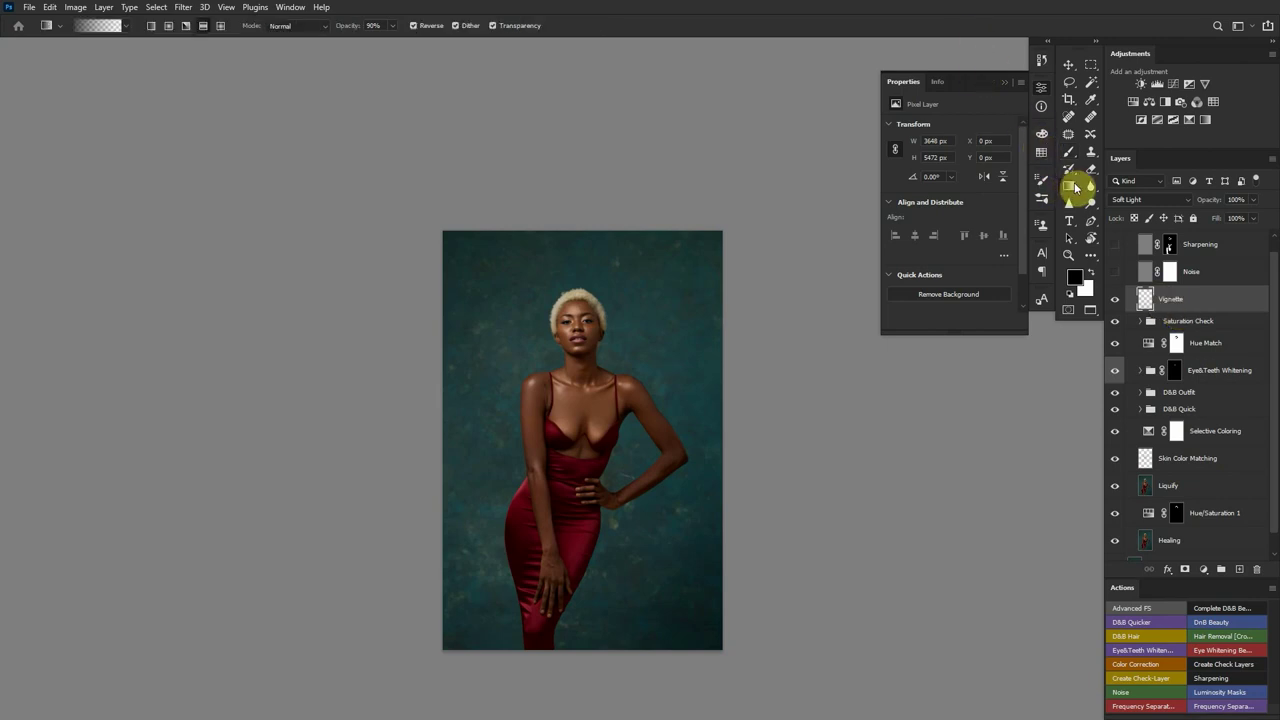
left_click(168, 26)
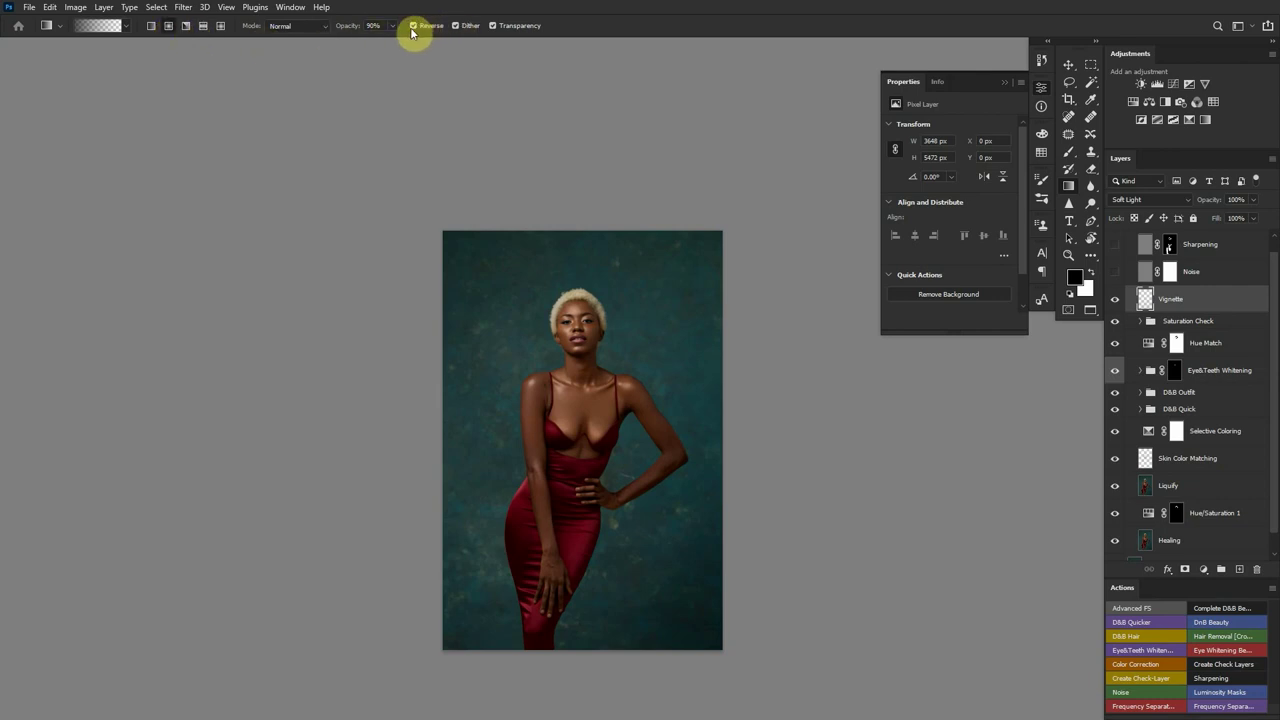
scroll(630, 418, "down", 1)
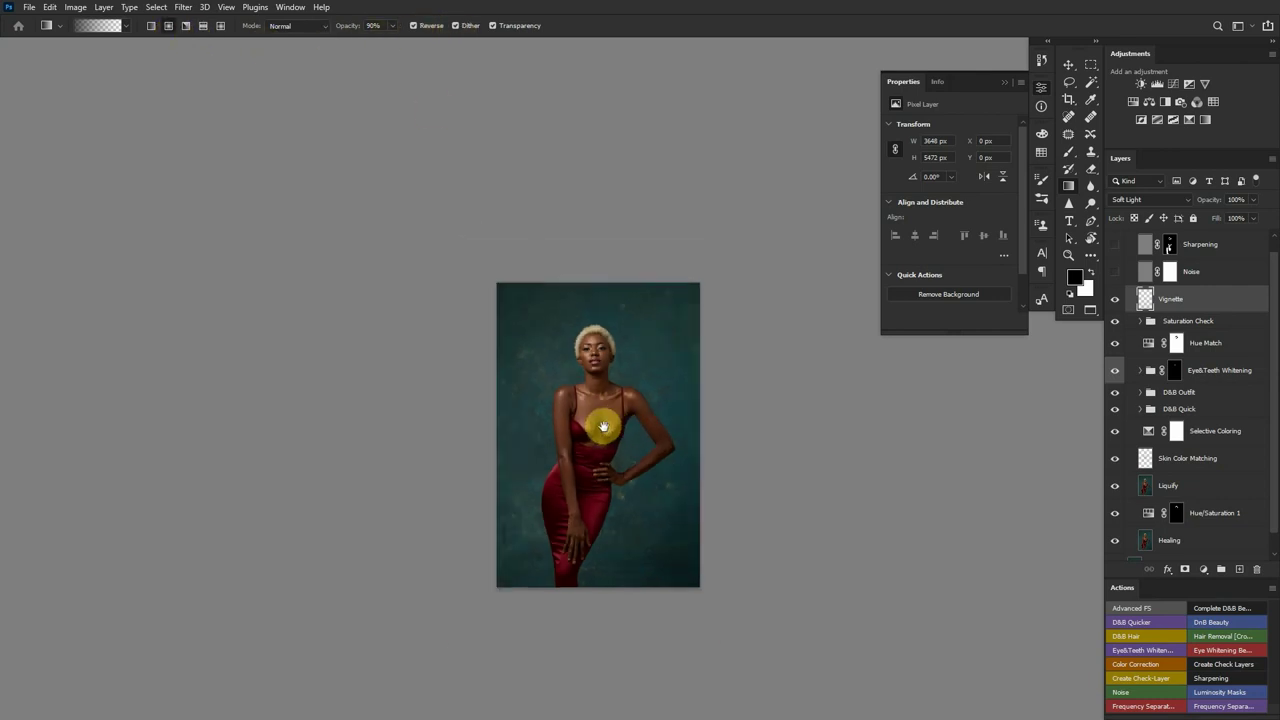
left_click_drag(603, 427, 591, 334)
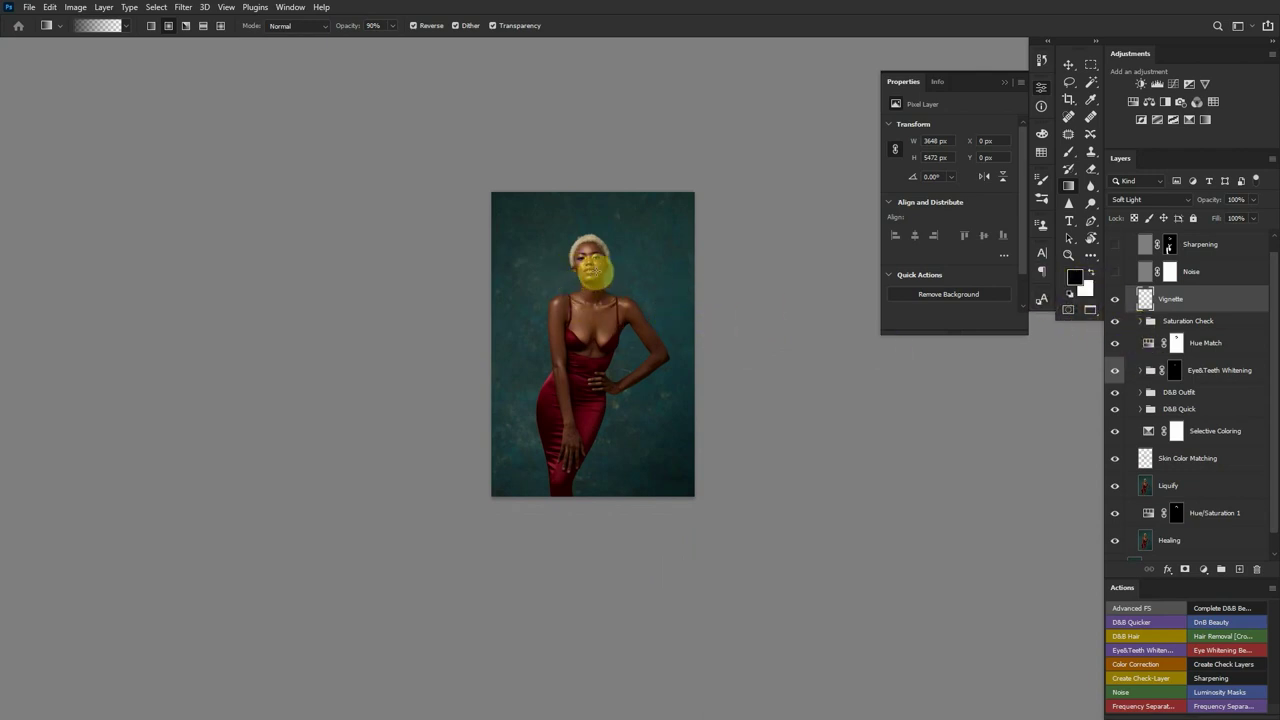
left_click_drag(589, 268, 622, 716)
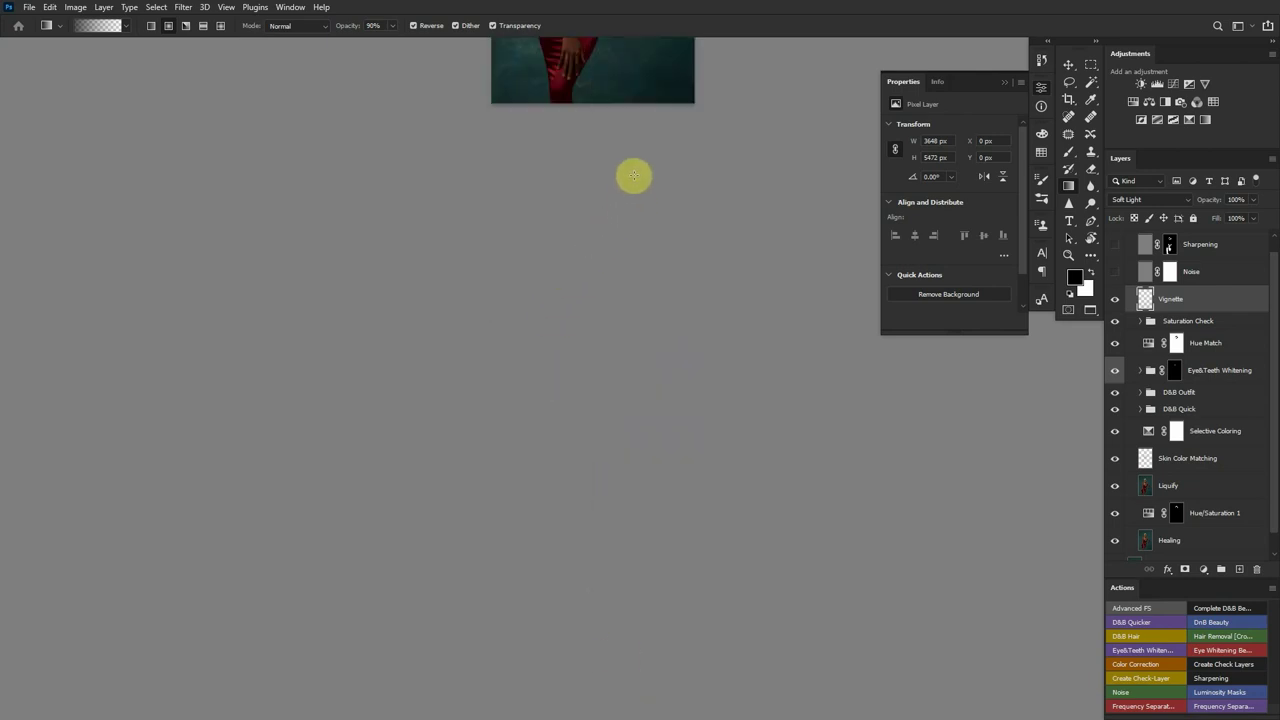
key("ctrl+minus")
left_click_drag(617, 131, 557, 380)
key("ctrl+plus")
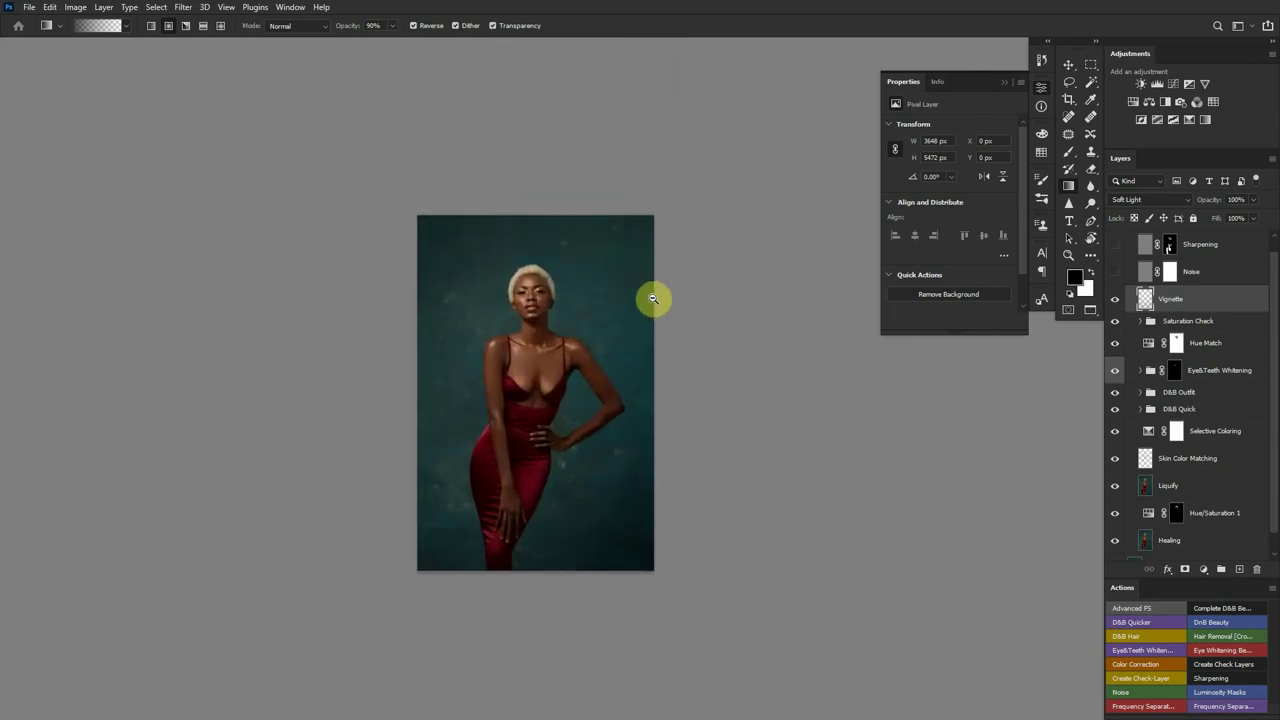
left_click_drag(651, 297, 654, 289)
left_click_drag(615, 246, 634, 241)
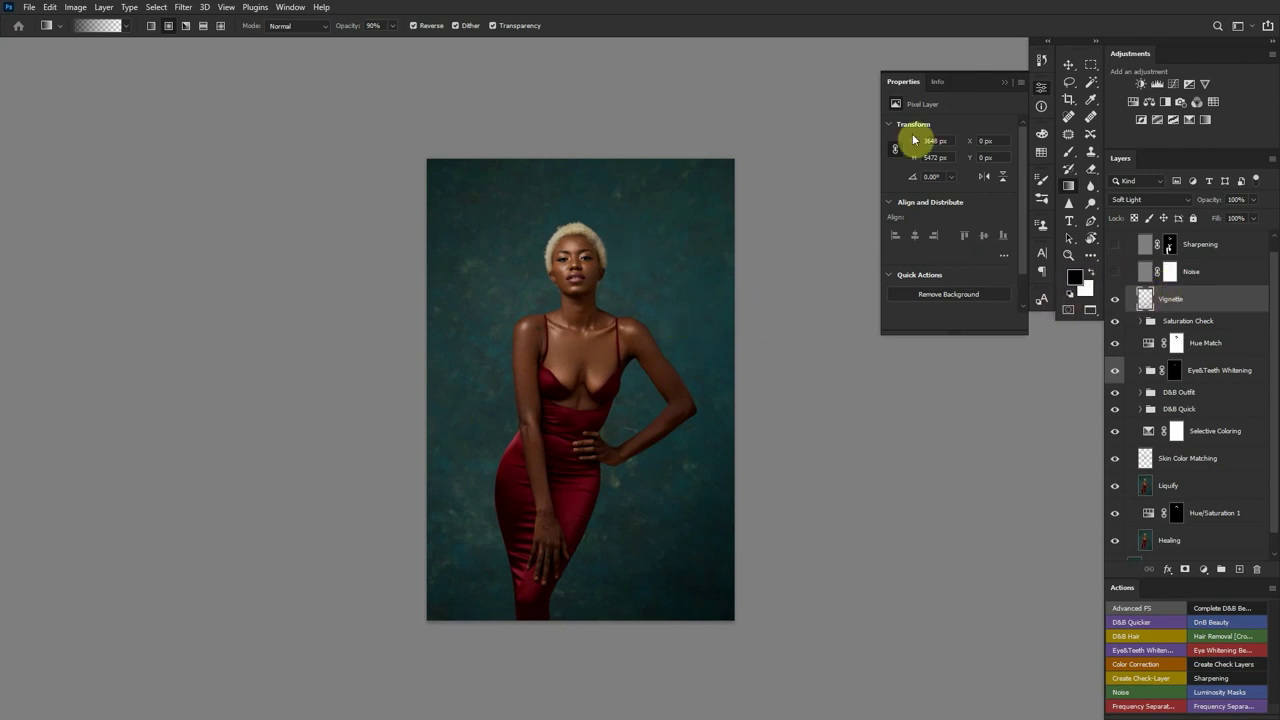
Make the Noise and Sharpening layers visible, and select the Noise layer to check its grain up close on the face
left_click(1004, 82)
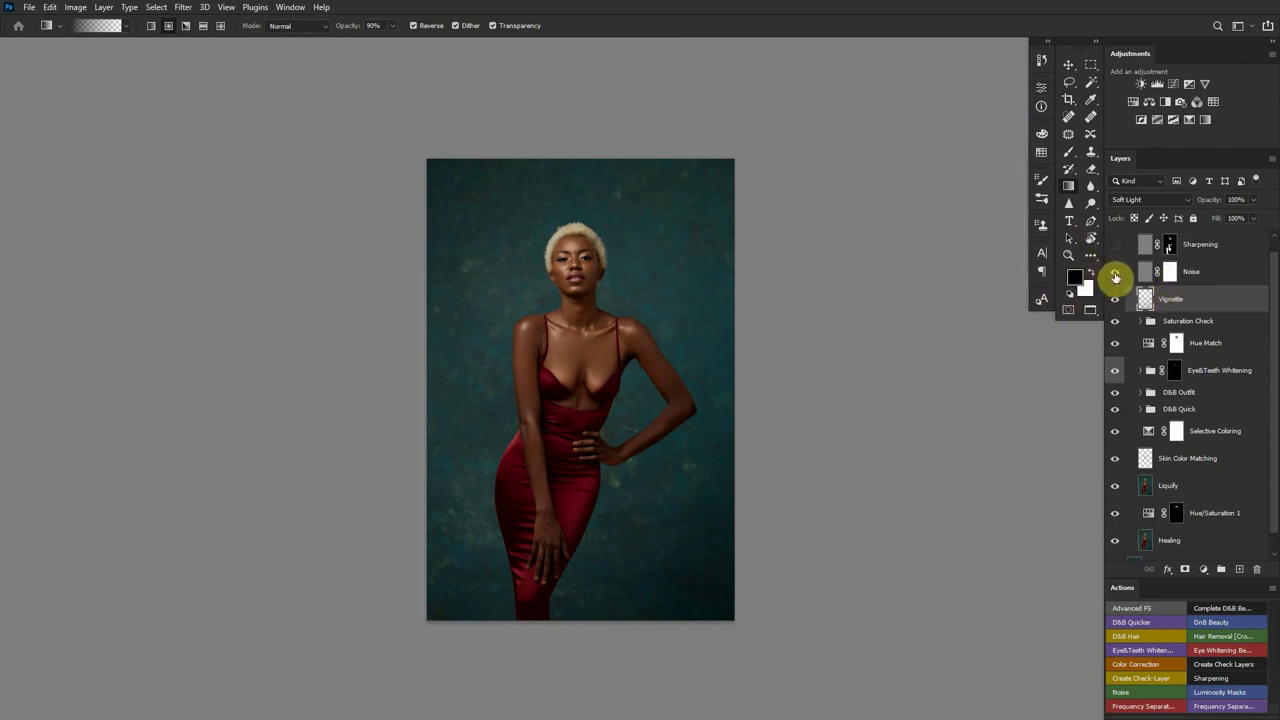
left_click_drag(608, 266, 812, 265)
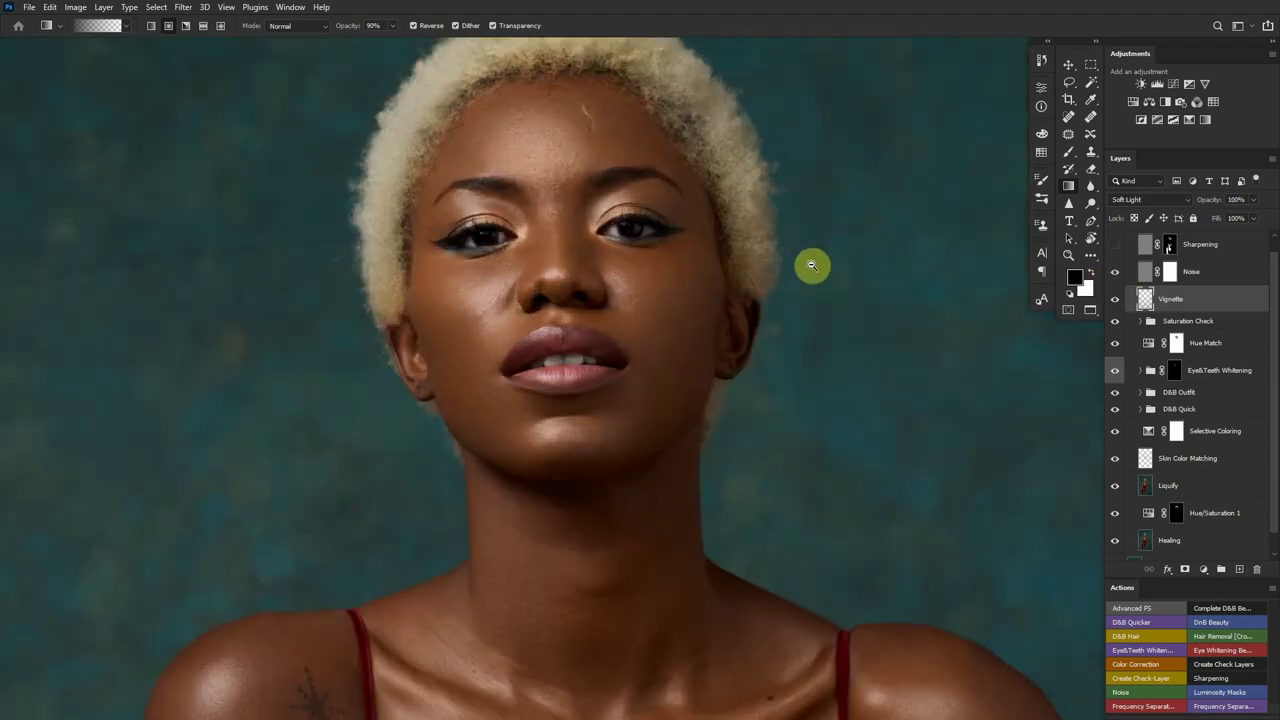
left_click(1207, 278)
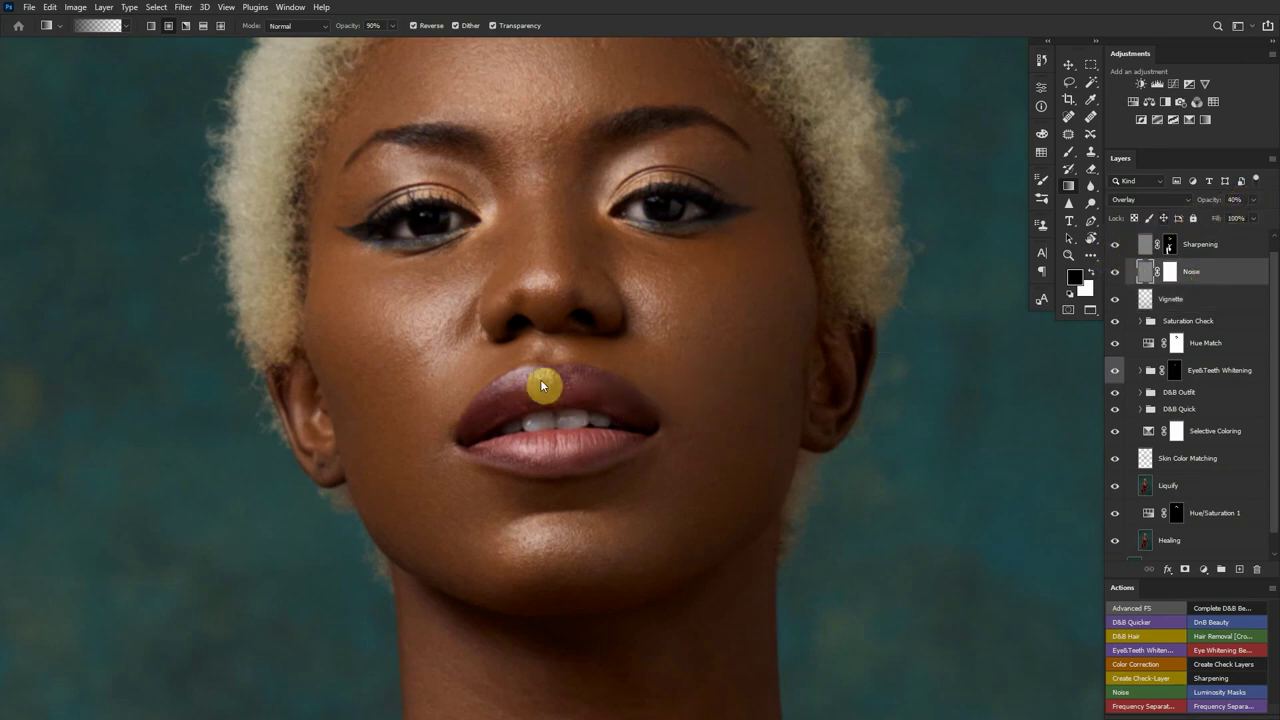
Select the Sharpening layer and examine its effect on the face and hair
left_click_drag(556, 378, 477, 391)
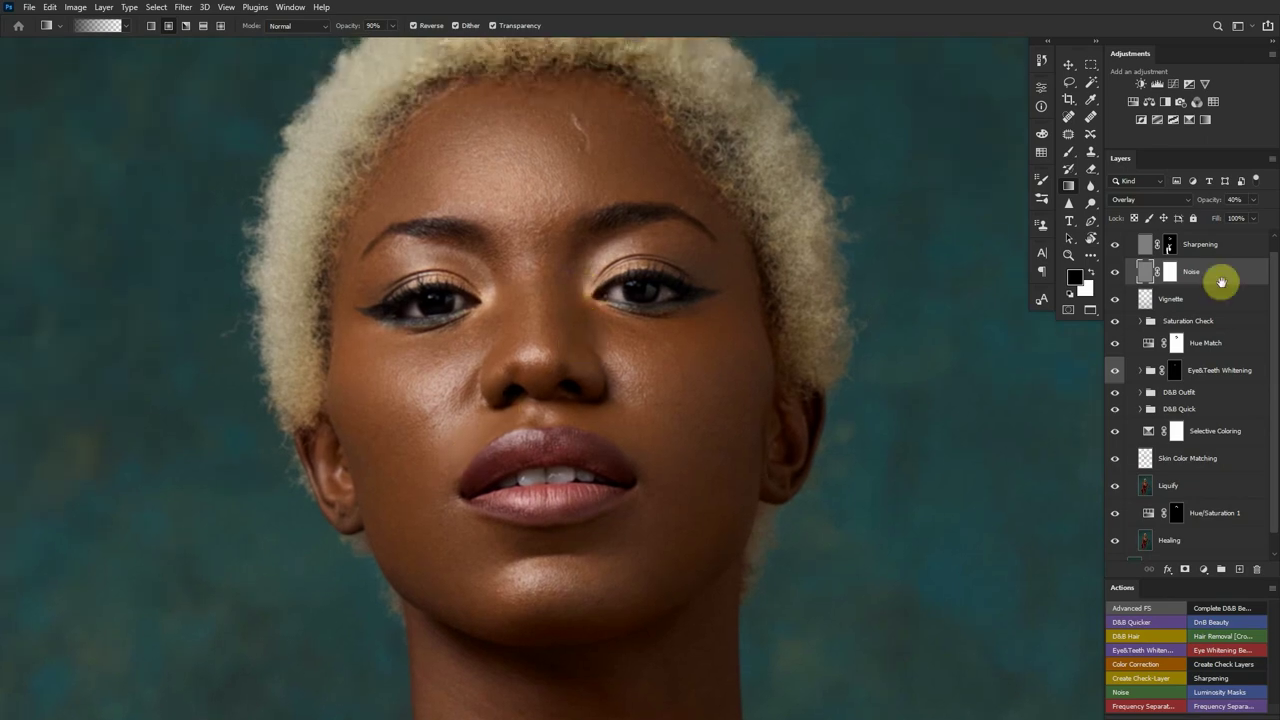
left_click(1238, 248)
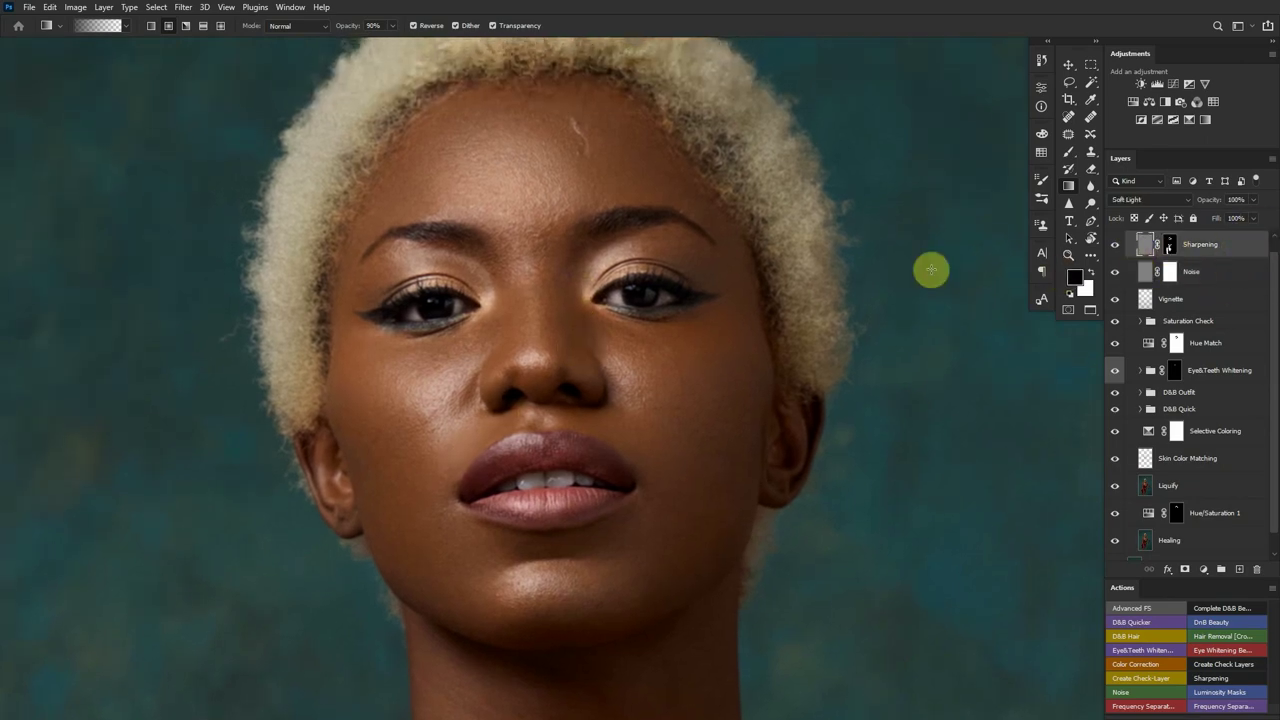
scroll(574, 211, "down", 2)
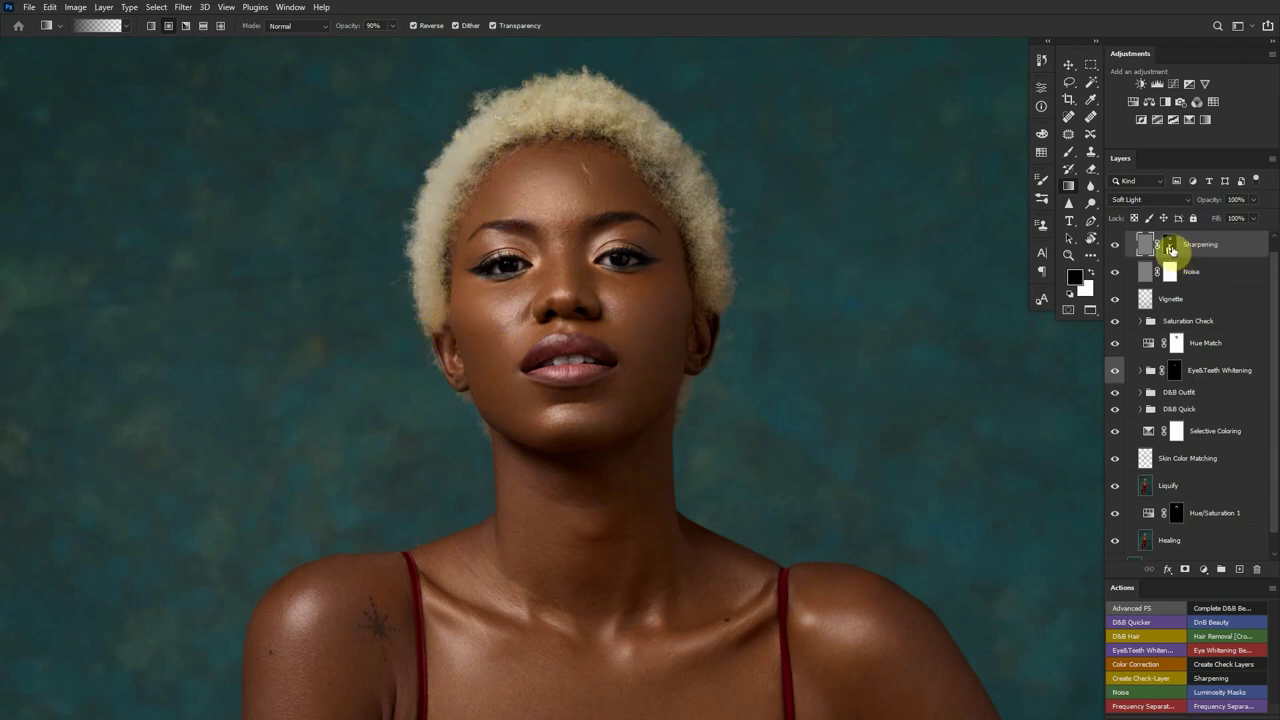
Display the Sharpening layer's mask on its own to examine the masked areas over the whole figure, and return to the normal image view
left_click(1168, 248, "alt")
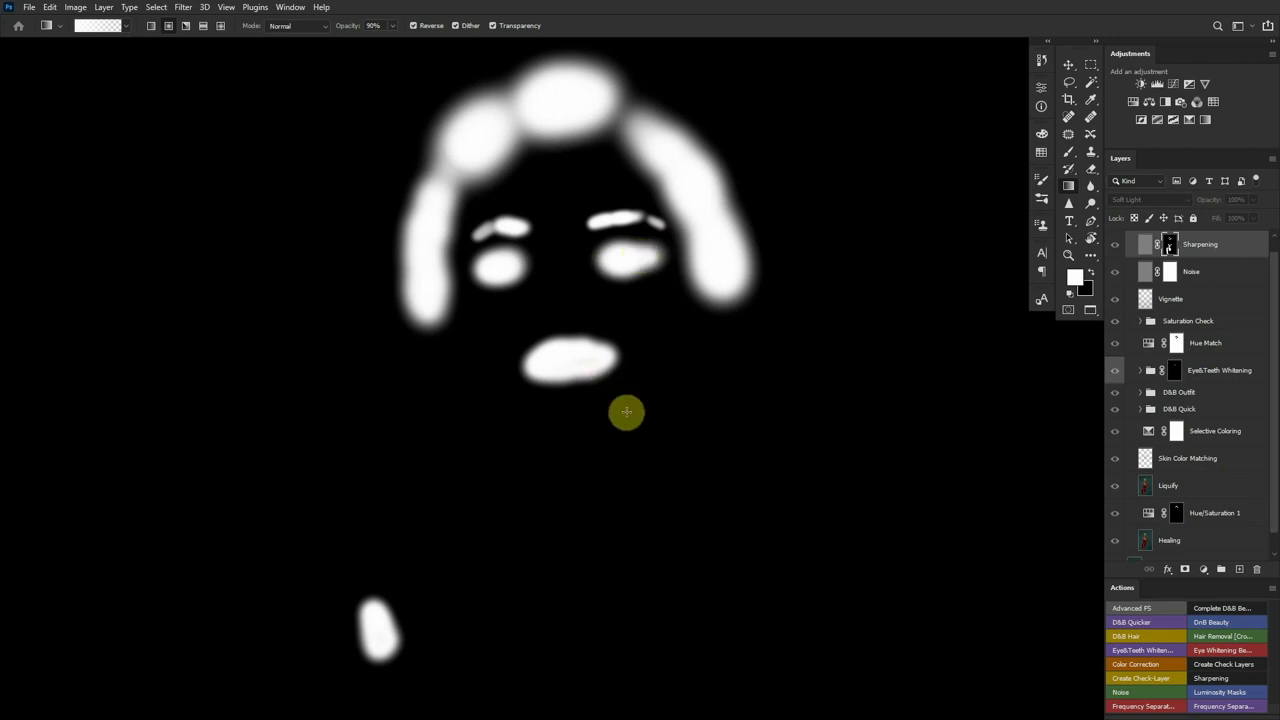
scroll(625, 418, "down", 2)
scroll(631, 429, "down", 3)
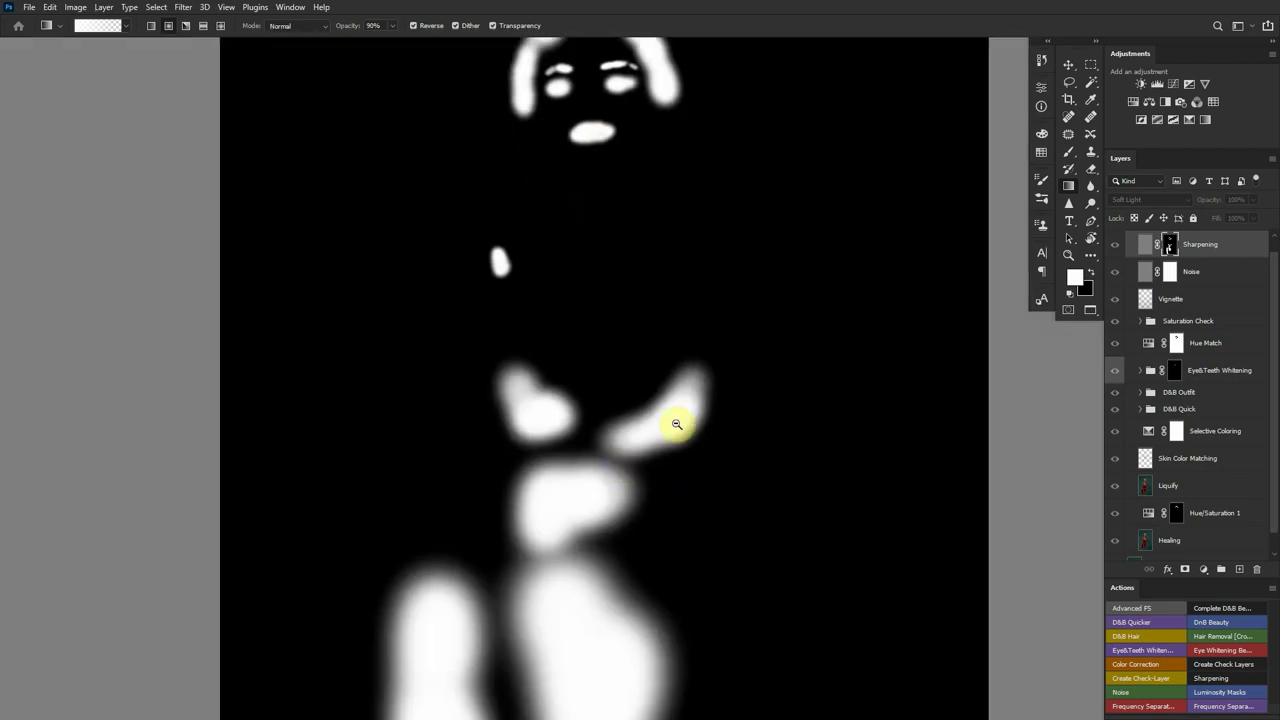
scroll(677, 420, "up", 3)
scroll(690, 260, "down", 5)
scroll(683, 294, "up", 3)
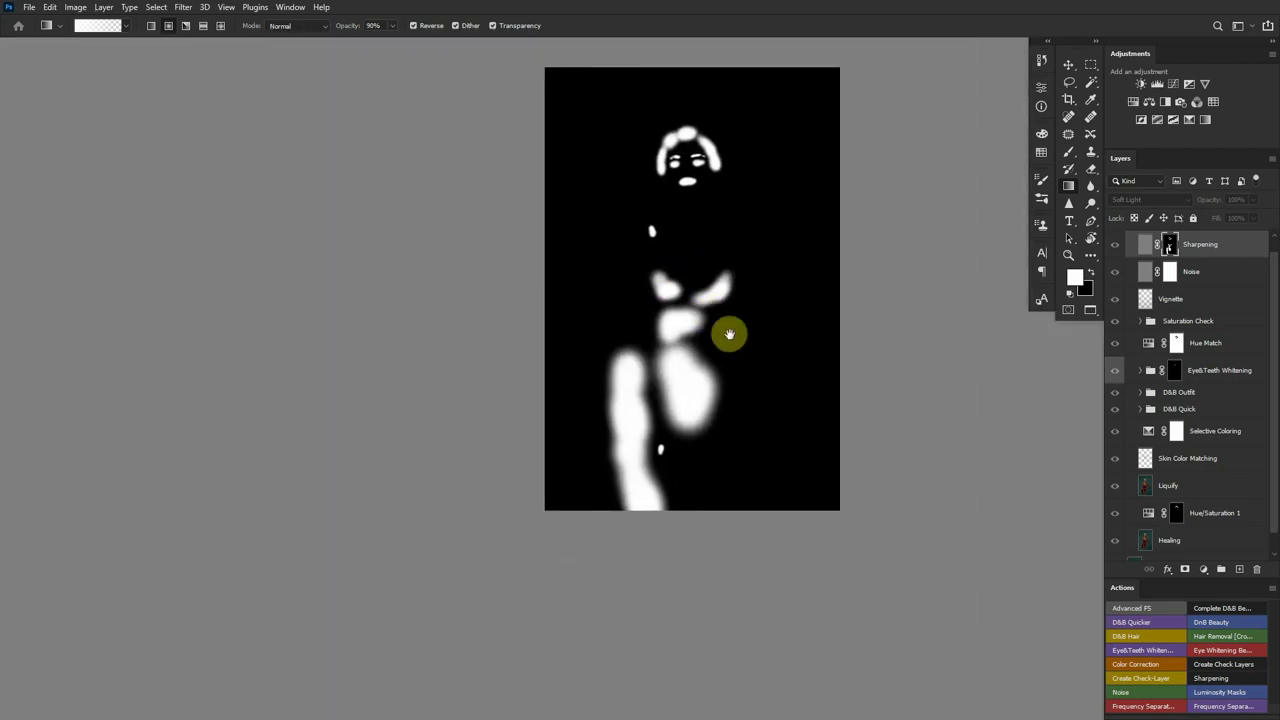
scroll(668, 378, "up", 2)
left_click(1170, 246, "alt")
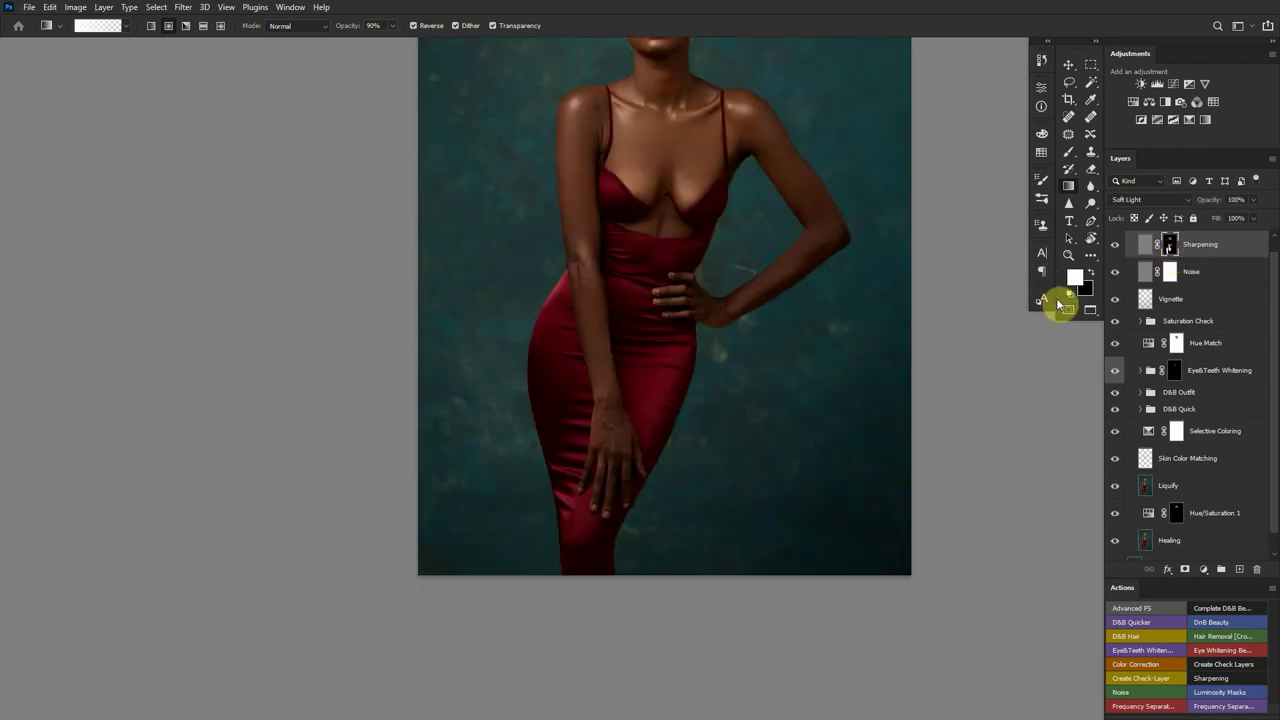
Select the Complete Retouch group and collapse it above the Background layer
scroll(694, 183, "up", 1)
scroll(623, 171, "up", 2)
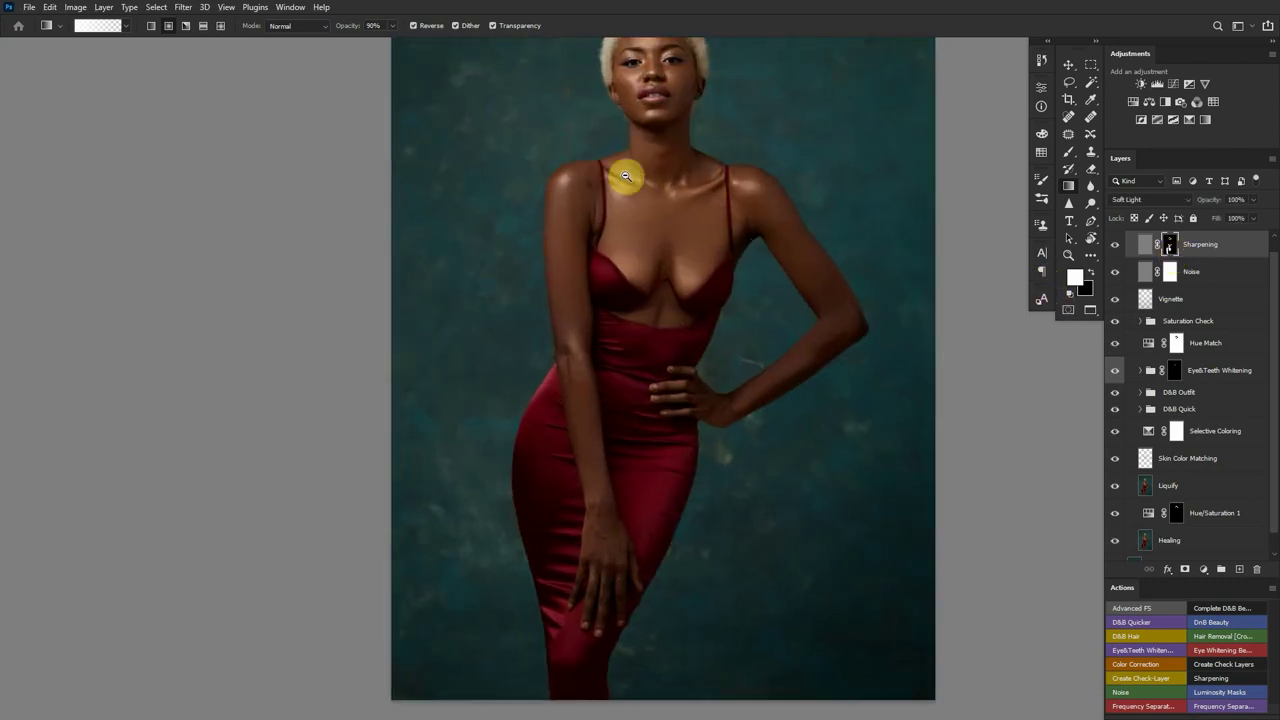
scroll(640, 184, "down", 3)
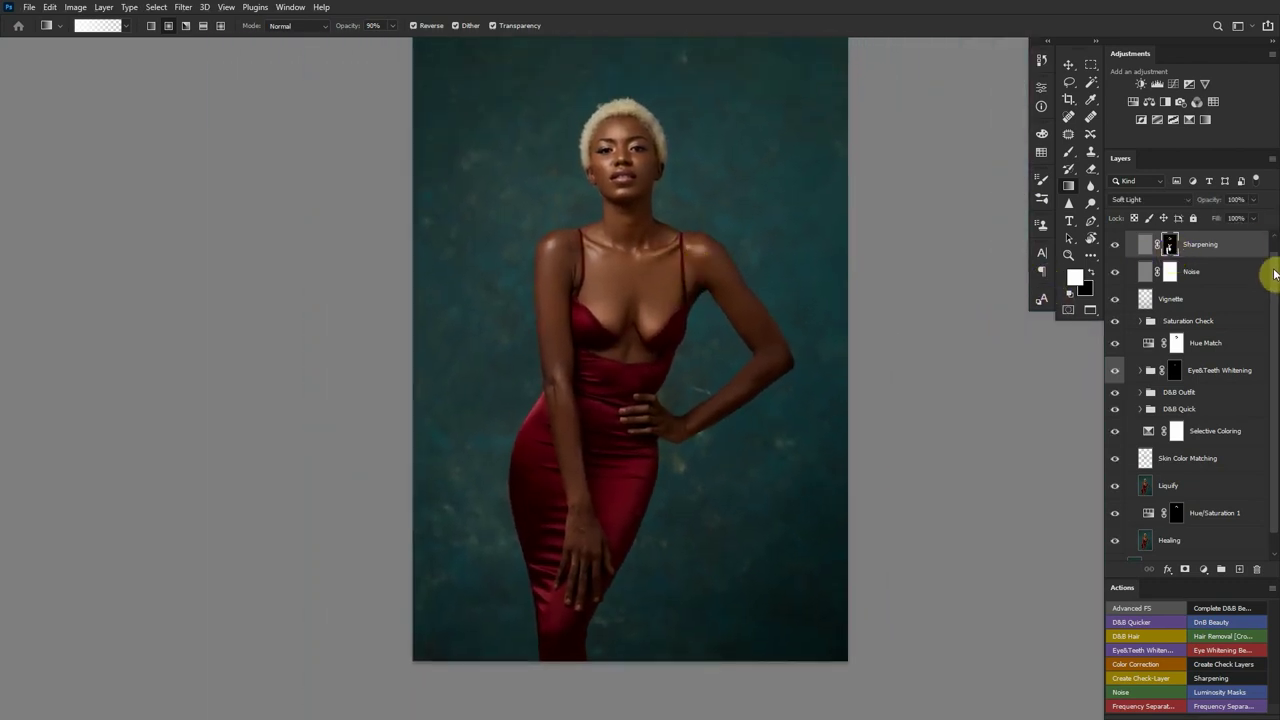
scroll(1270, 262, "up", 1)
left_click(1150, 240)
left_click(1130, 238)
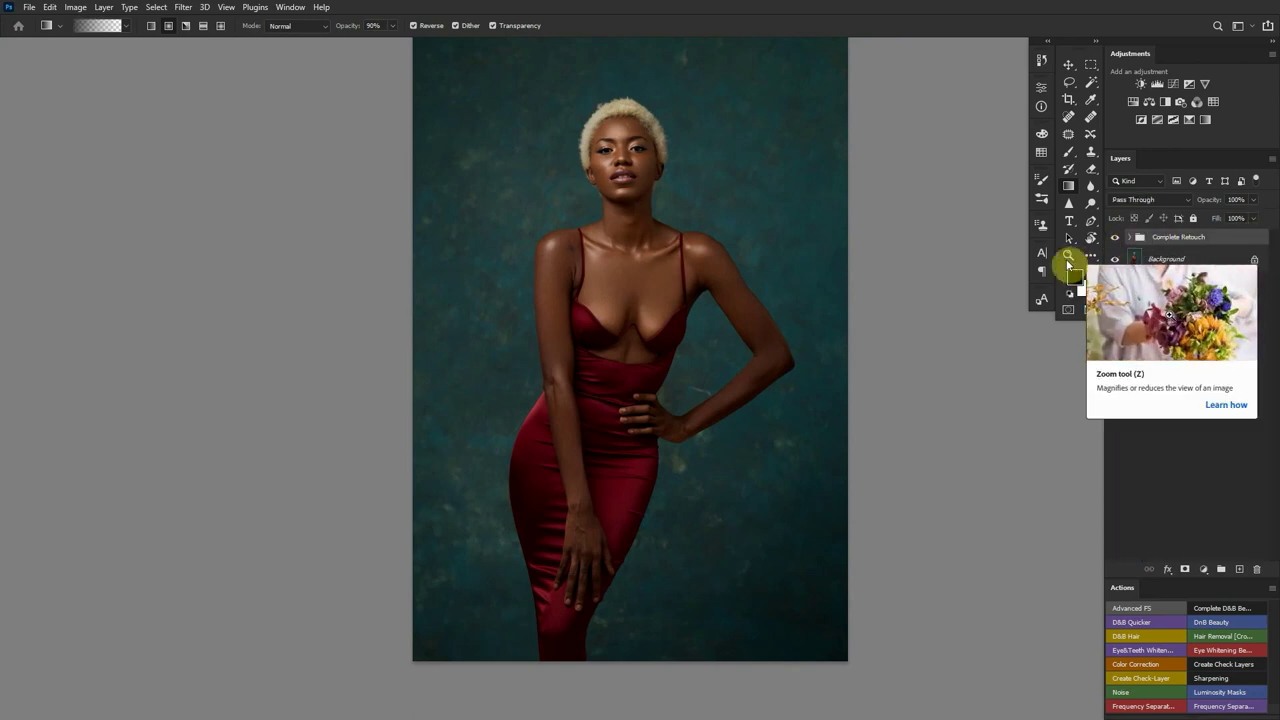
Toggle the Complete Retouch group's visibility off and on to compare the full image before and after retouching, leaving the group visible
left_click_drag(737, 419, 737, 364)
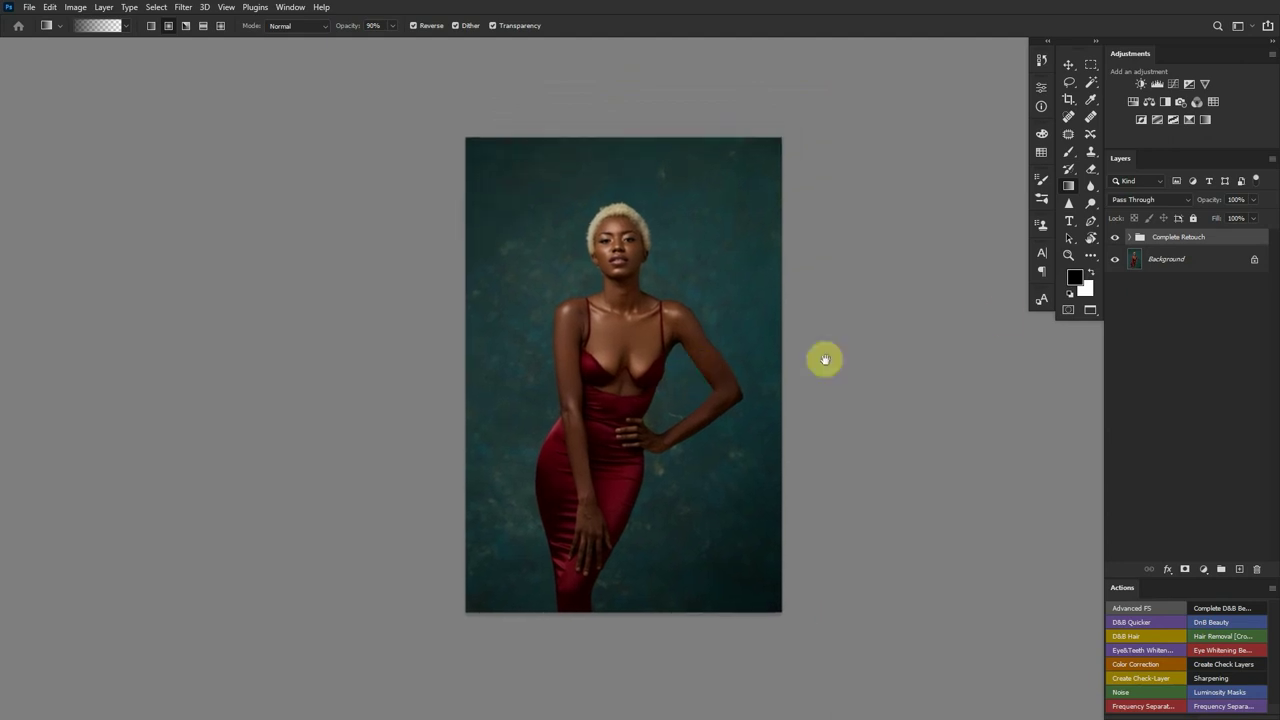
left_click(1116, 244)
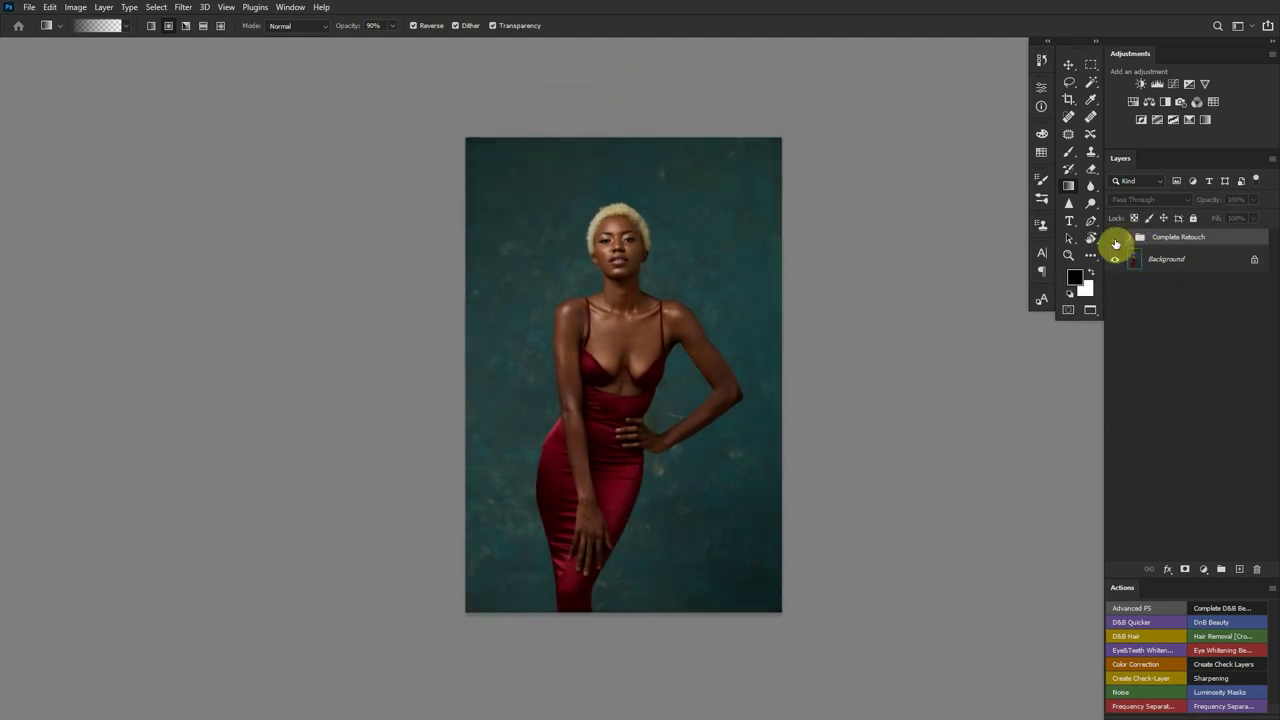
left_click(1116, 244)
left_click(1116, 244)
left_click(1116, 244)
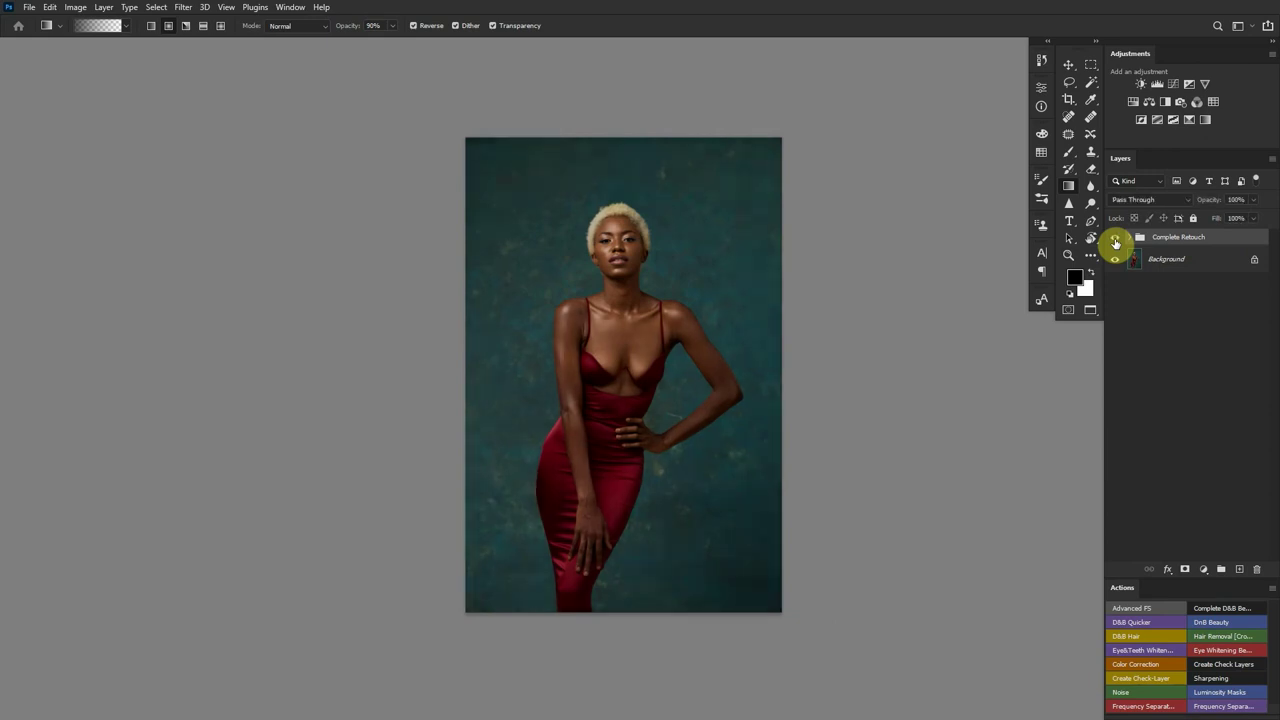